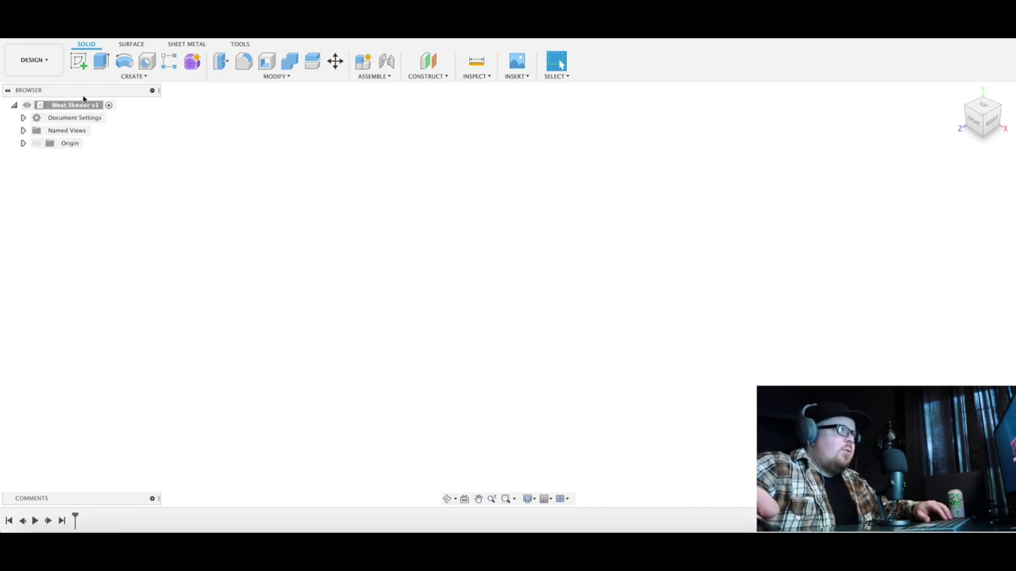
# Add a new component under Meat Skewer v1 and name it 3/8" Stainless Skewer
pyautogui.click(64, 105)
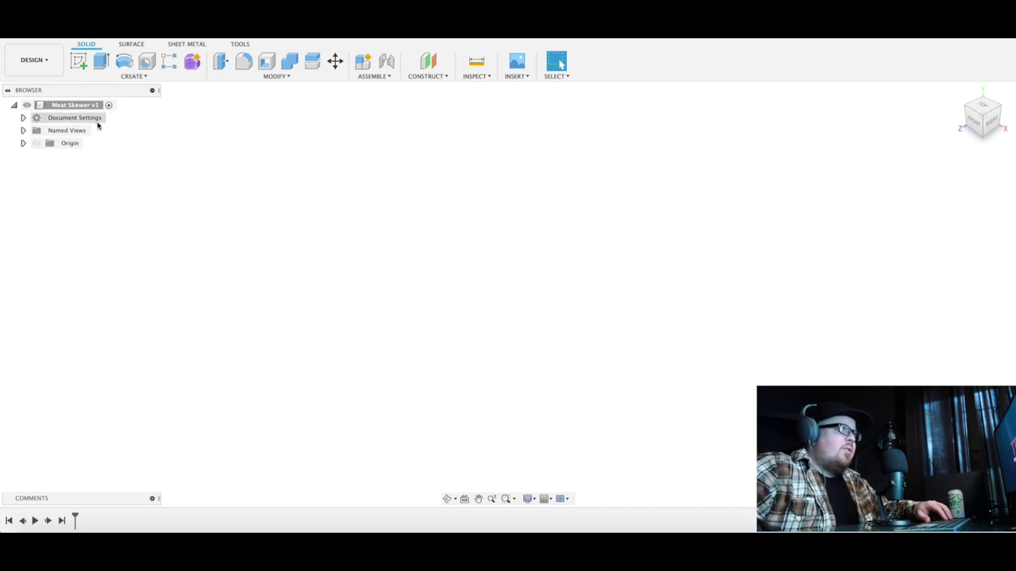
pyautogui.rightClick(79, 108)
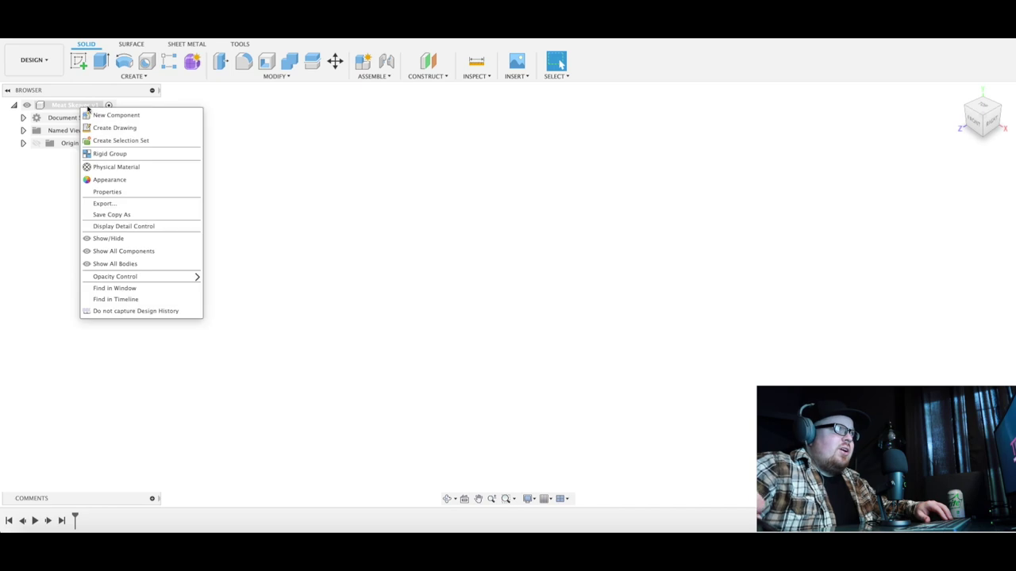
pyautogui.click(139, 113)
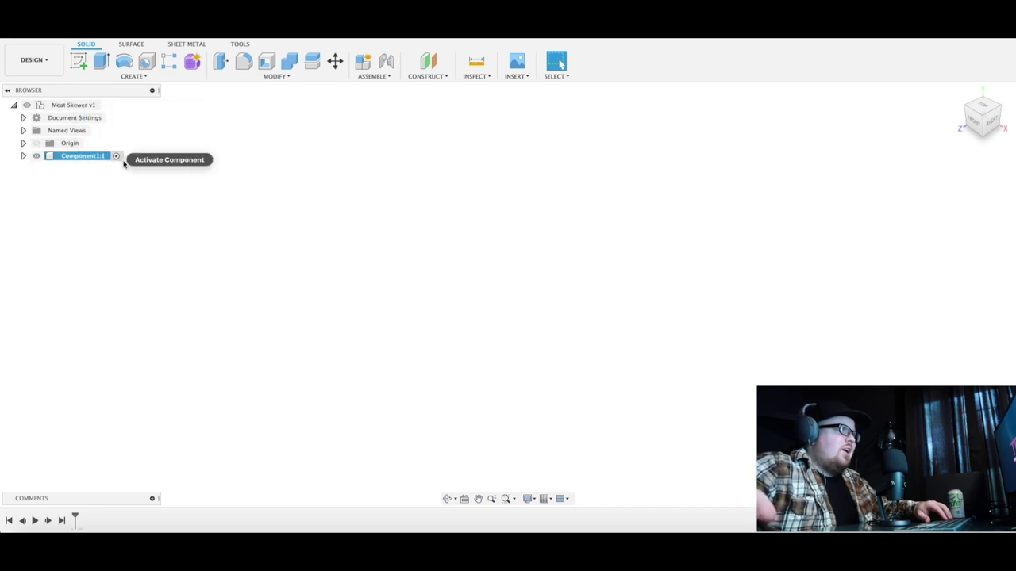
pyautogui.doubleClick(93, 157)
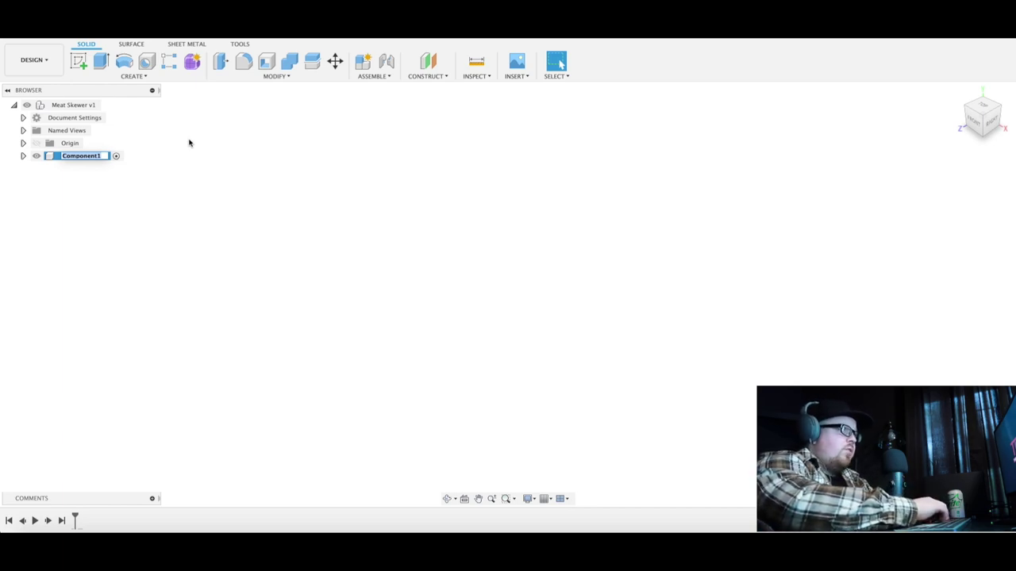
pyautogui.write('St')
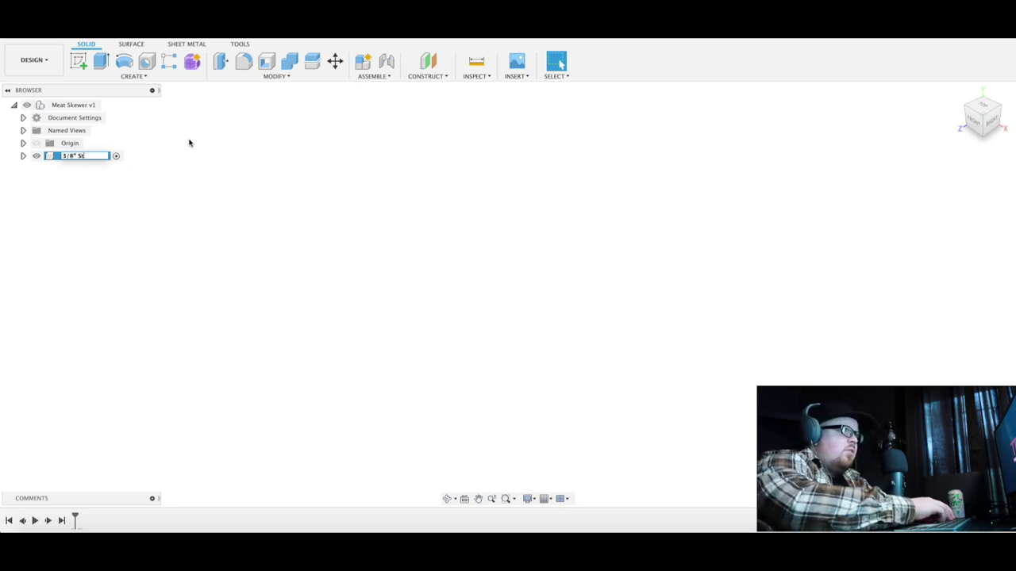
pyautogui.write('wer')
pyautogui.press('Return')
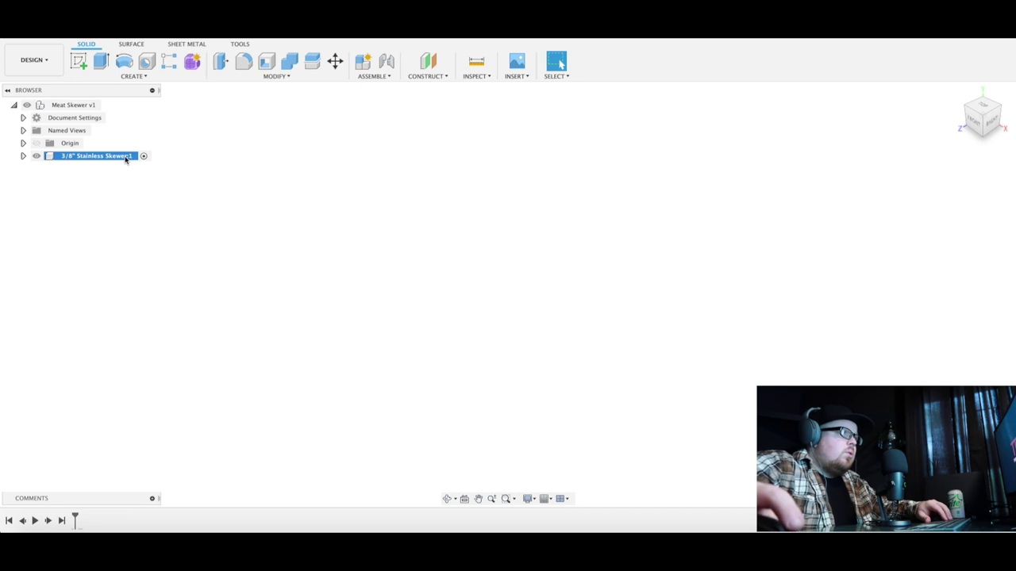
pyautogui.click(23, 156)
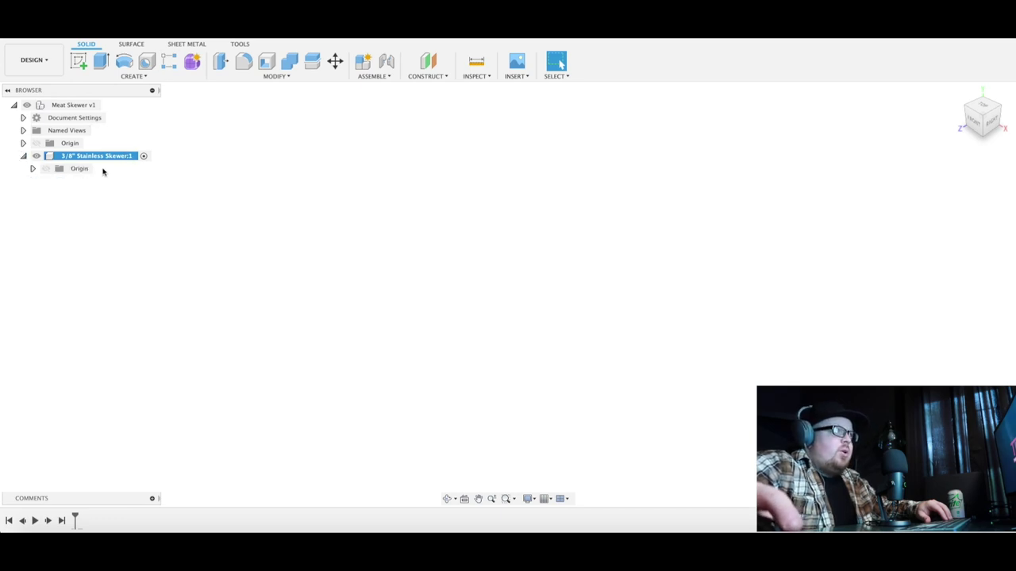
# Sketch a 0.375 in diameter circle centred on the origin of the front plane
pyautogui.click(135, 78)
pyautogui.click(145, 99)
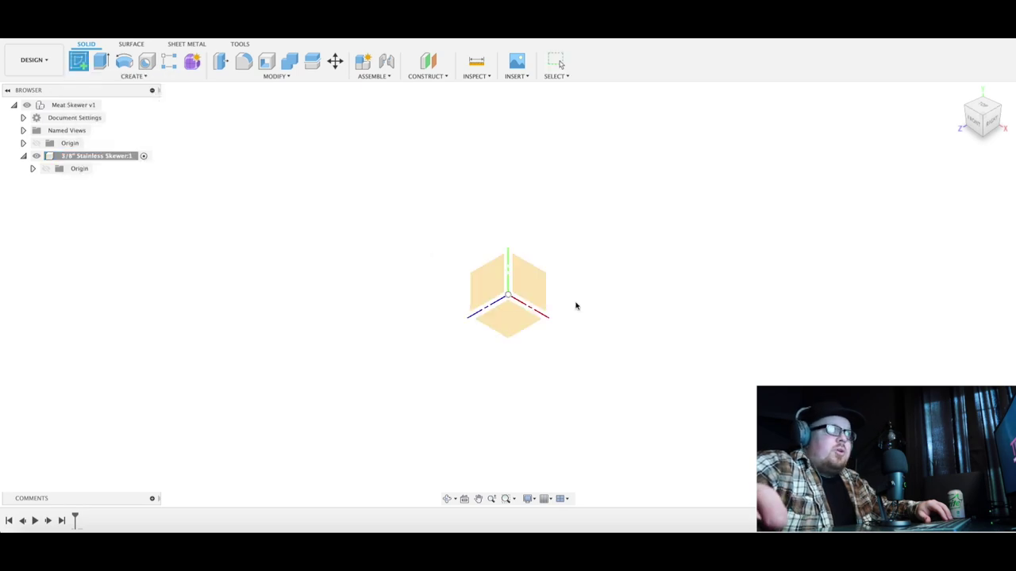
pyautogui.click(526, 289)
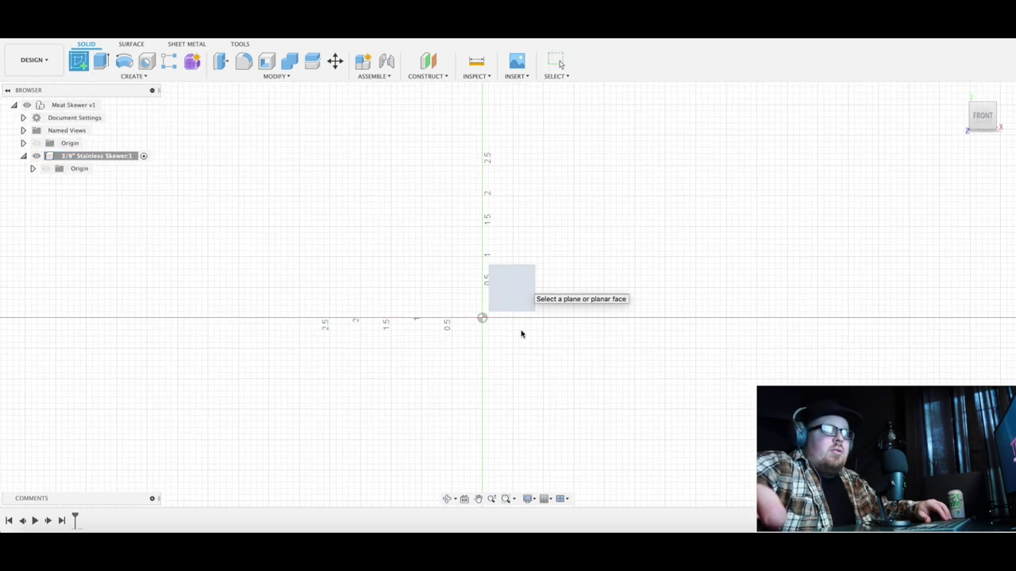
pyautogui.press('c')
pyautogui.click(482, 319)
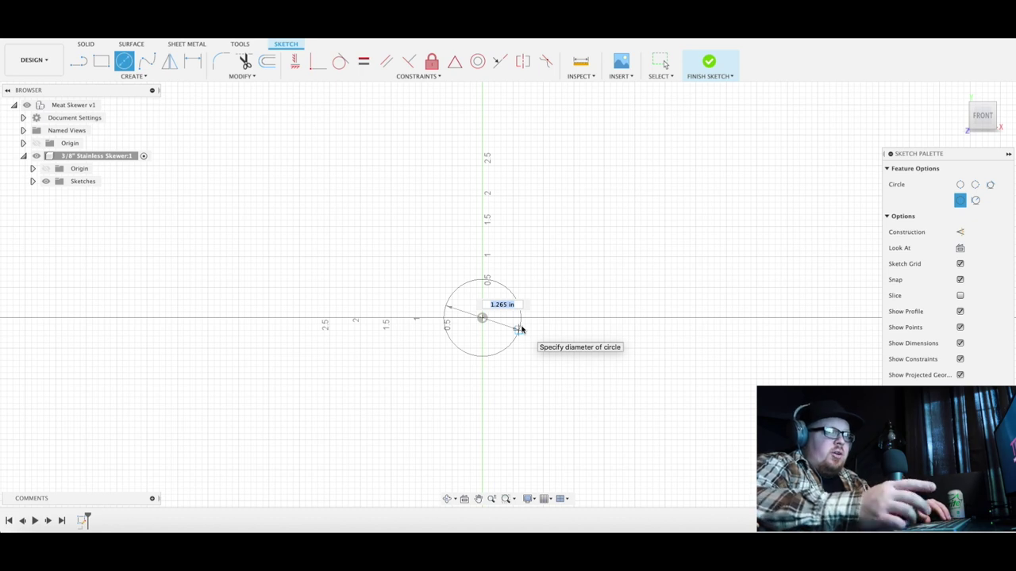
pyautogui.press('BackSpace')
pyautogui.write('.375')
pyautogui.press('Return')
pyautogui.press('Escape')
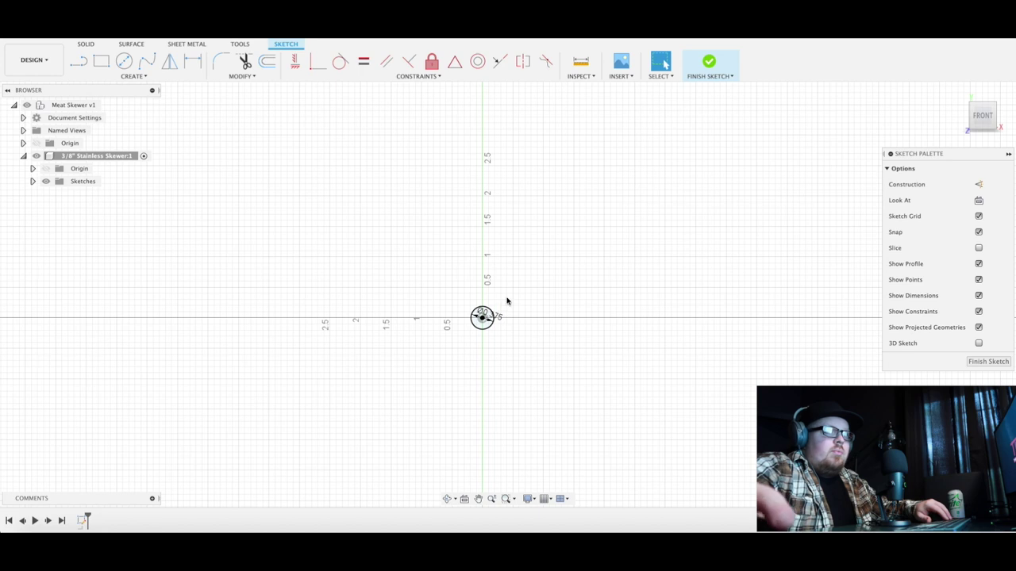
pyautogui.click(984, 361)
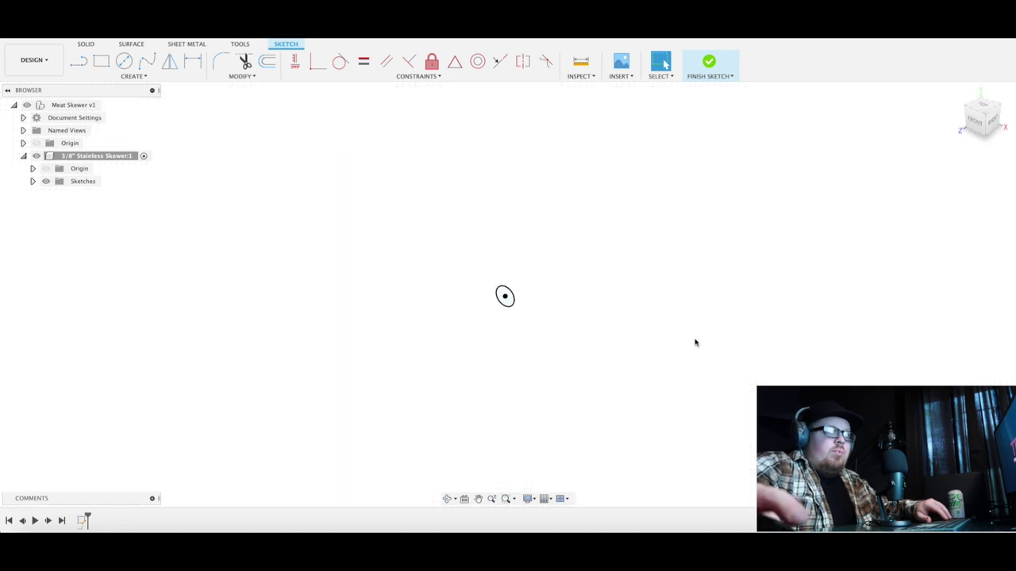
# Press Pull the circle profile into a solid rod
pyautogui.click(322, 73)
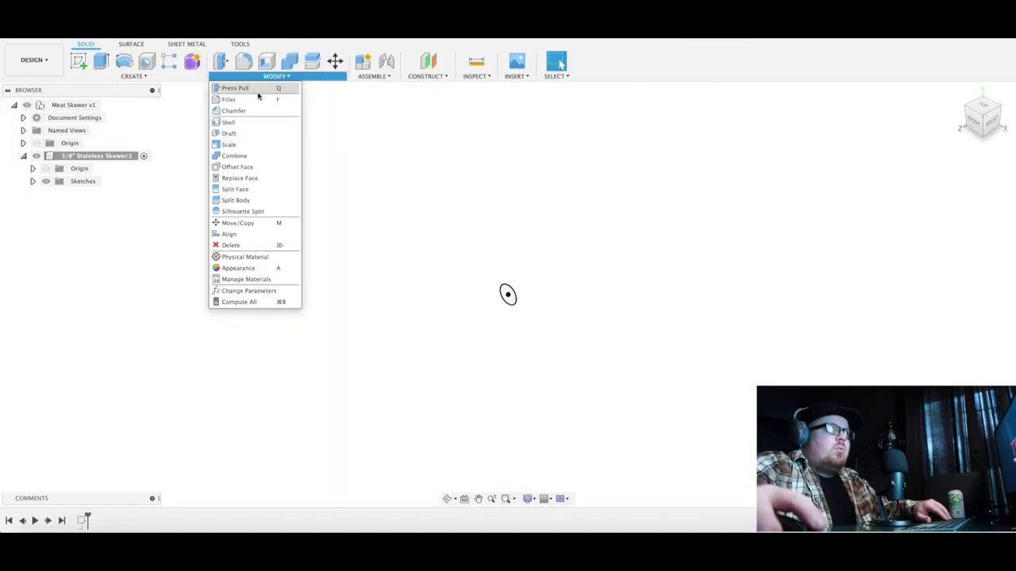
pyautogui.click(238, 87)
pyautogui.click(507, 295)
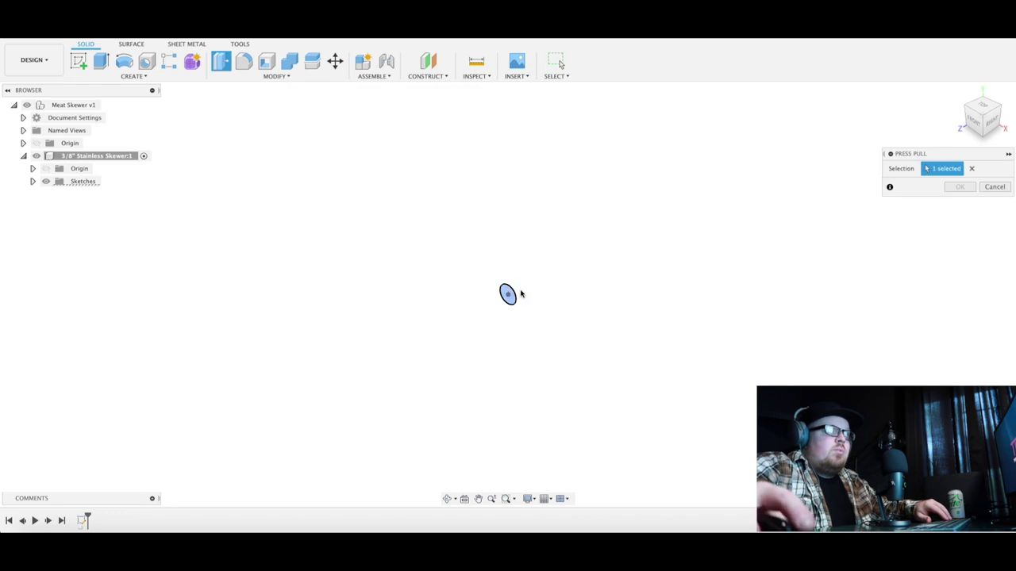
pyautogui.write('12')
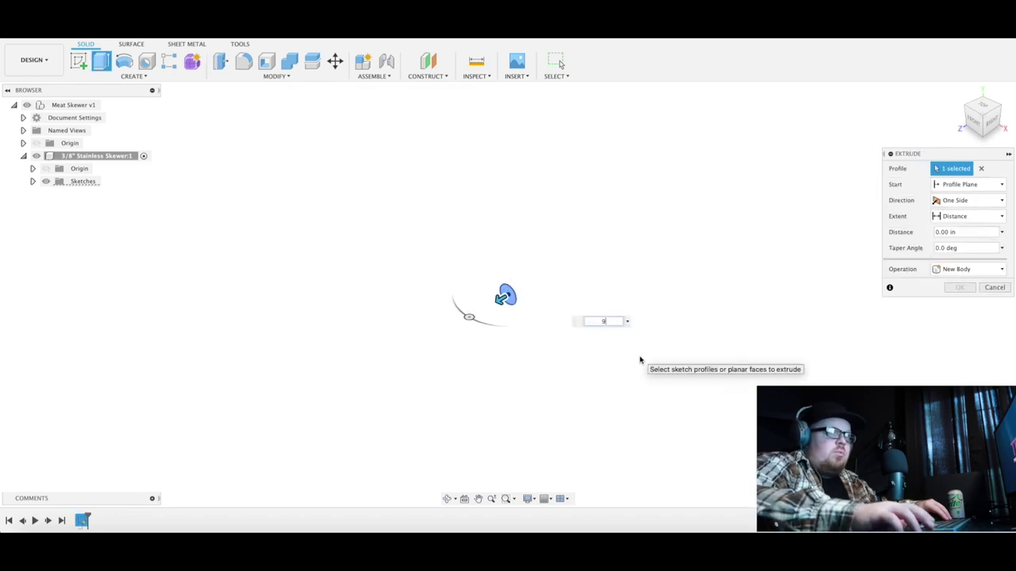
pyautogui.press('Return')
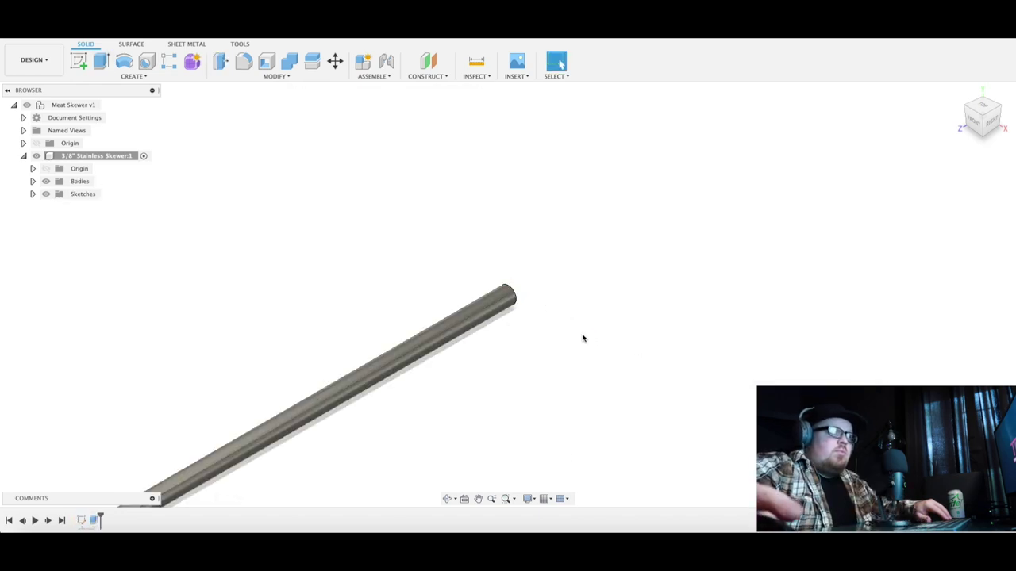
pyautogui.moveTo(331, 374); pyautogui.dragTo(455, 170, button='middle')
pyautogui.moveTo(577, 297); pyautogui.dragTo(535, 328, button='middle')
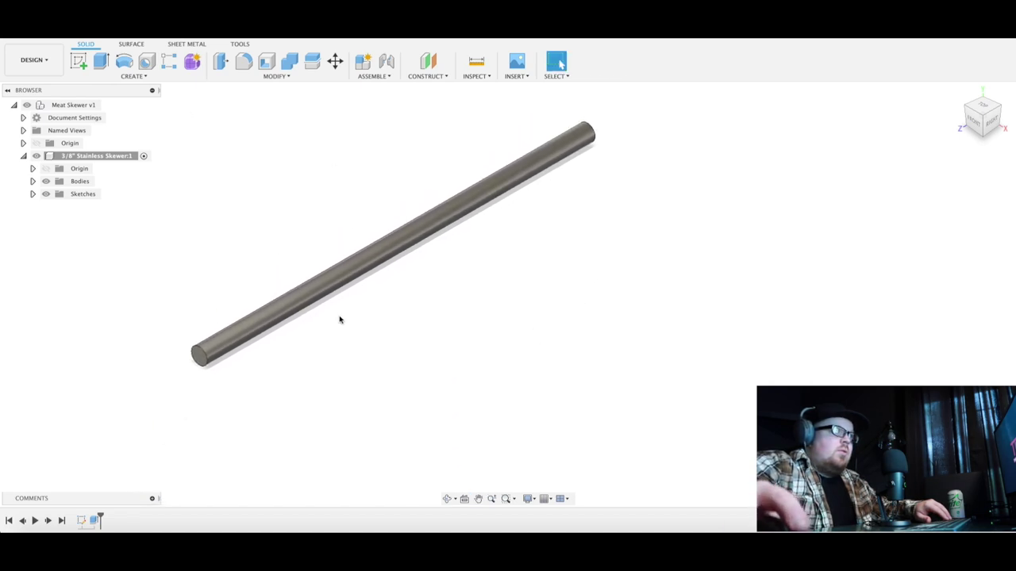
pyautogui.scroll(-2, 487, 244)
pyautogui.moveTo(490, 238); pyautogui.dragTo(465, 342, button='middle')
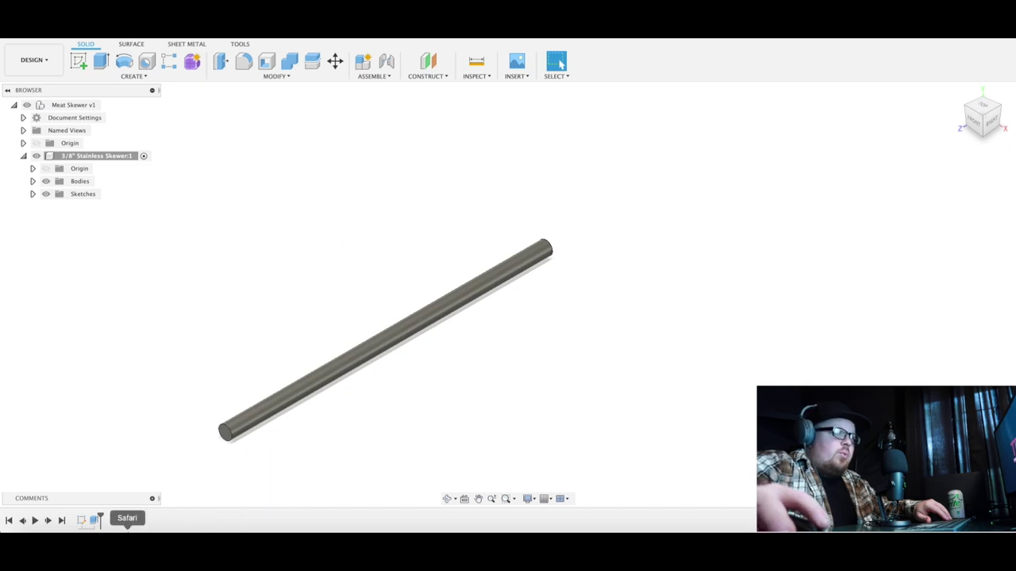
# Edit the rod's extrusion, changing its distance from 9 in to 12 in
pyautogui.doubleClick(94, 520)
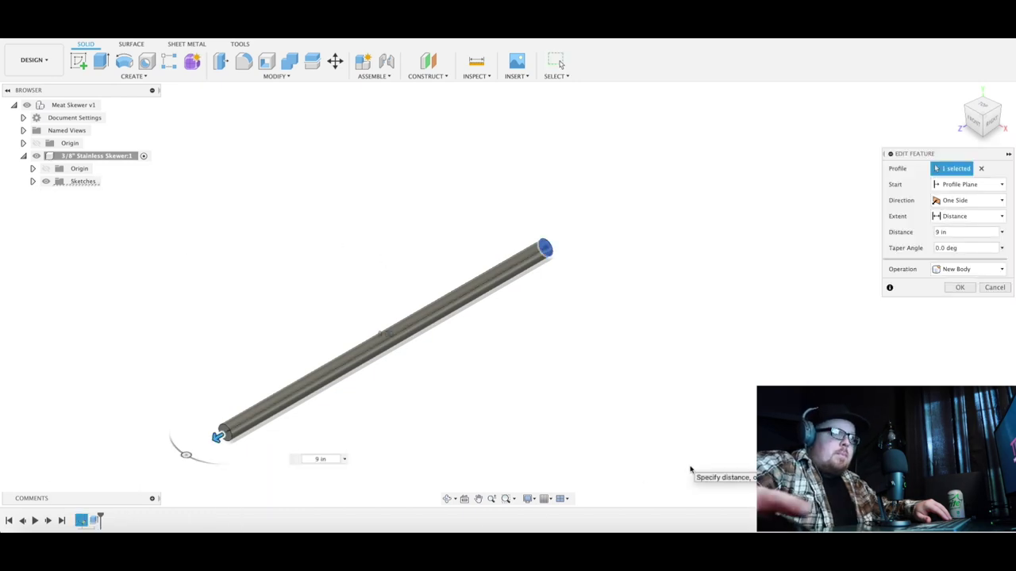
pyautogui.click(318, 459)
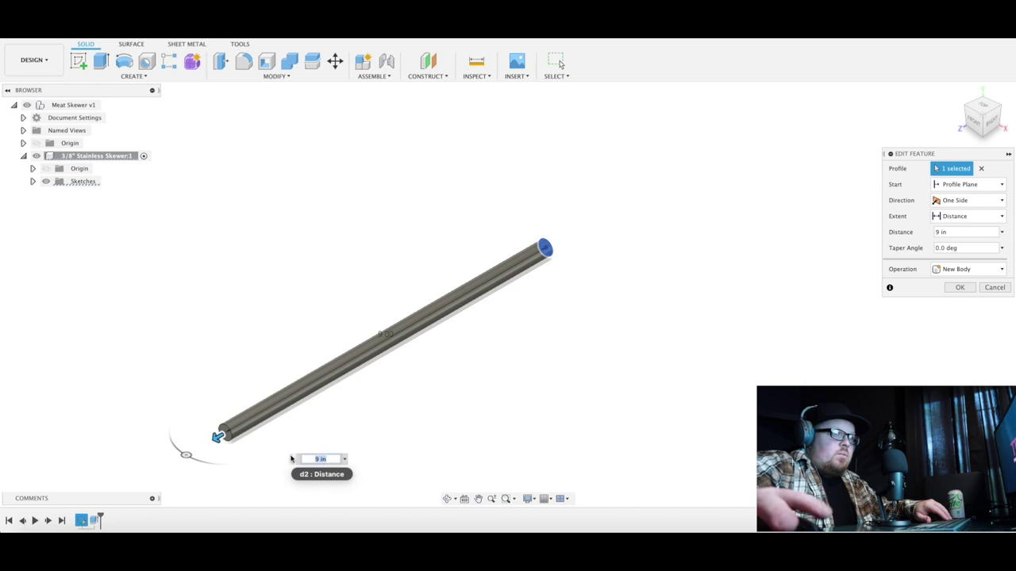
pyautogui.write('12')
pyautogui.press('Return')
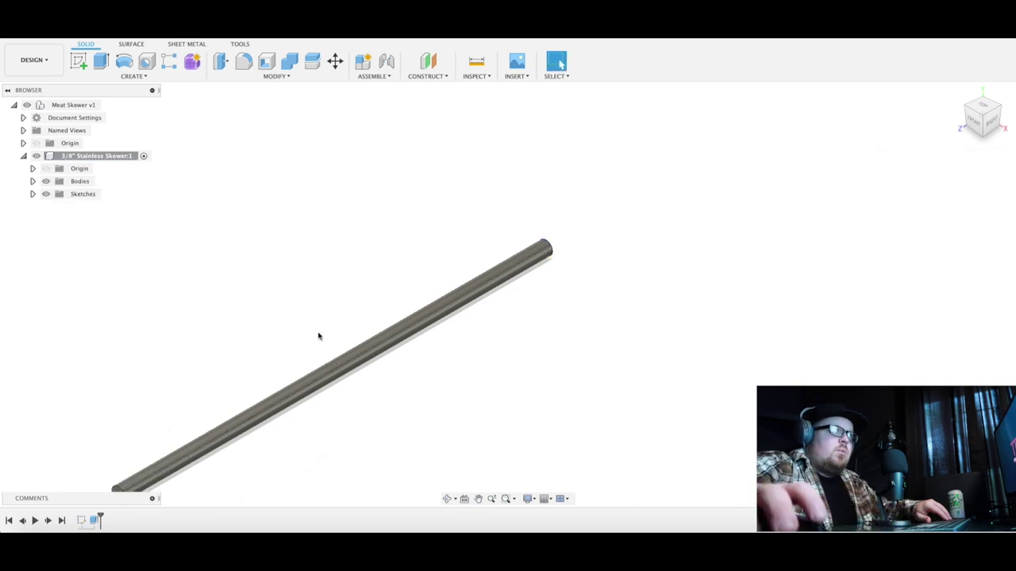
pyautogui.scroll(-2, 318, 337)
pyautogui.moveTo(304, 272); pyautogui.dragTo(389, 206, button='middle')
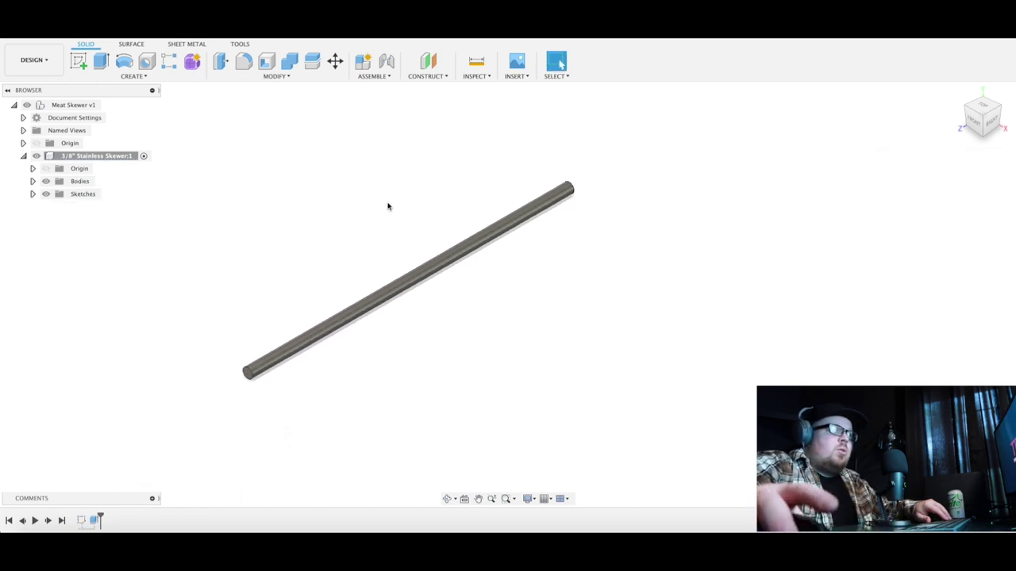
# Start a chamfer of .375/2 in on the rod's end edge, set to Two distances
pyautogui.click(147, 77)
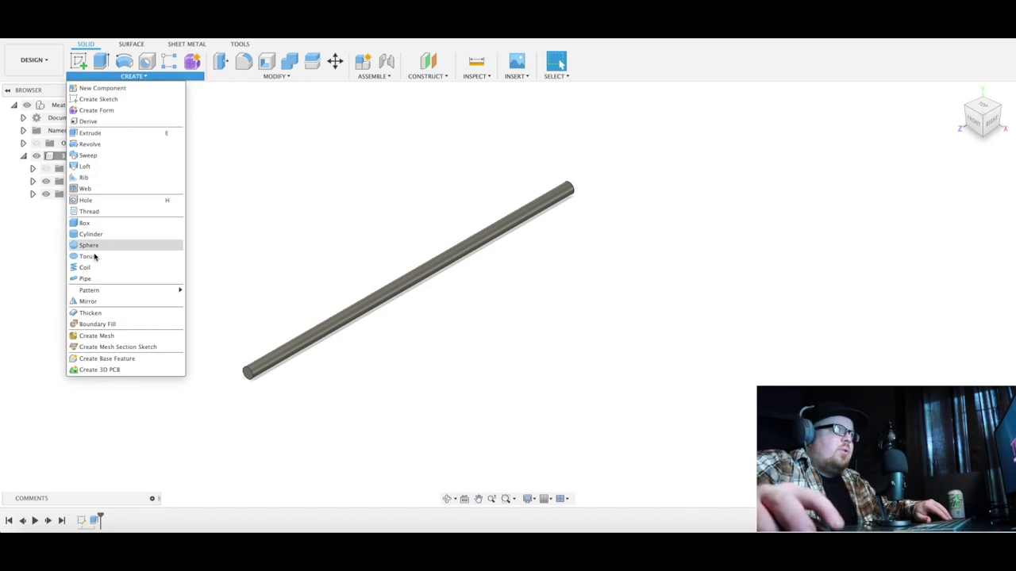
pyautogui.click(270, 76)
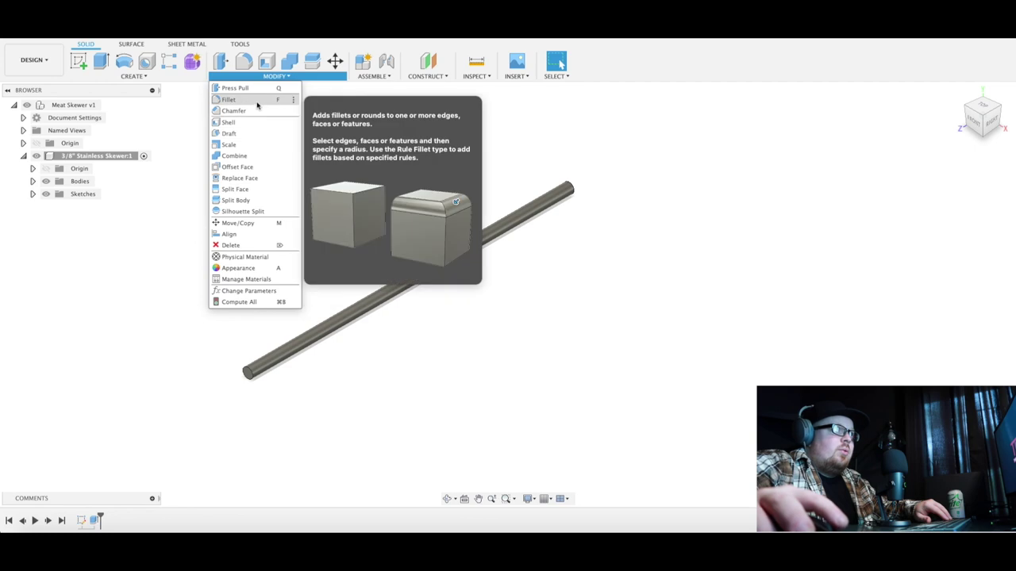
pyautogui.click(256, 110)
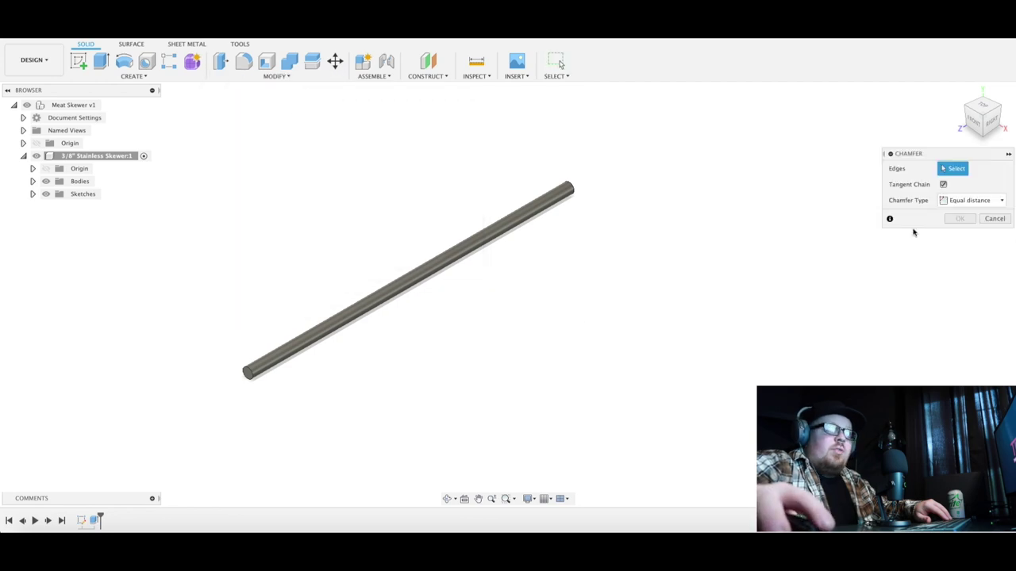
pyautogui.click(247, 371)
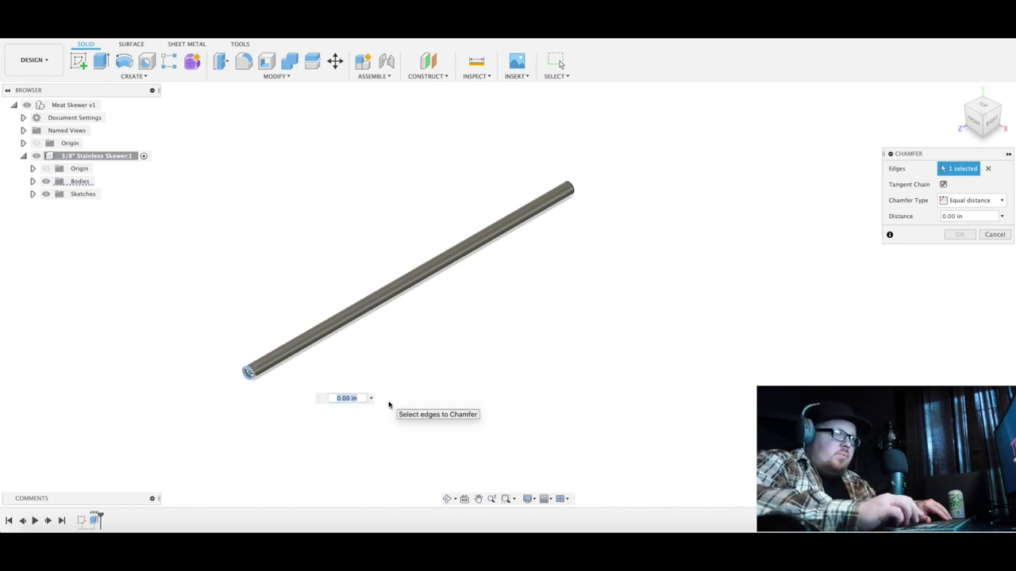
pyautogui.write('.375')
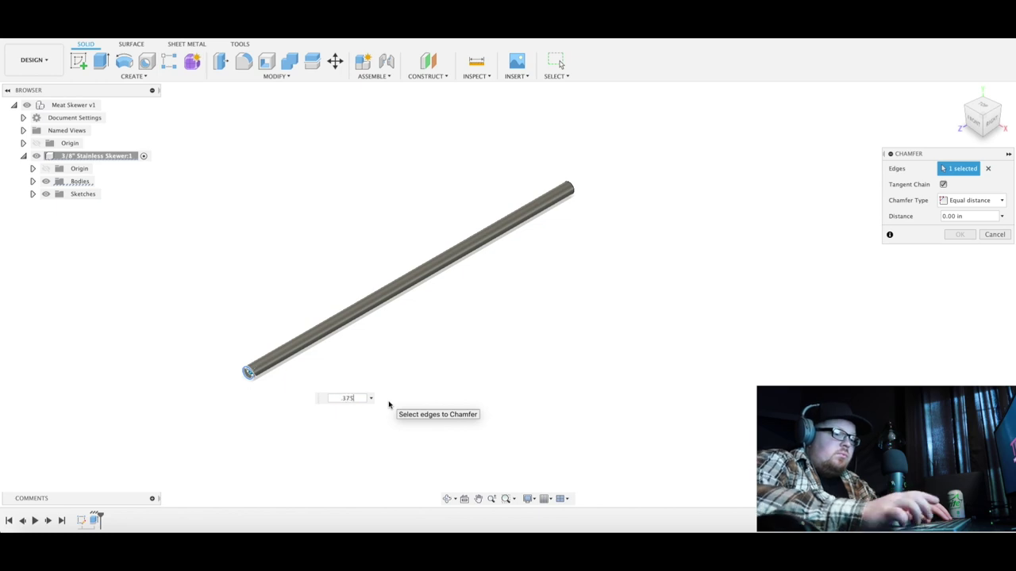
pyautogui.write('/2')
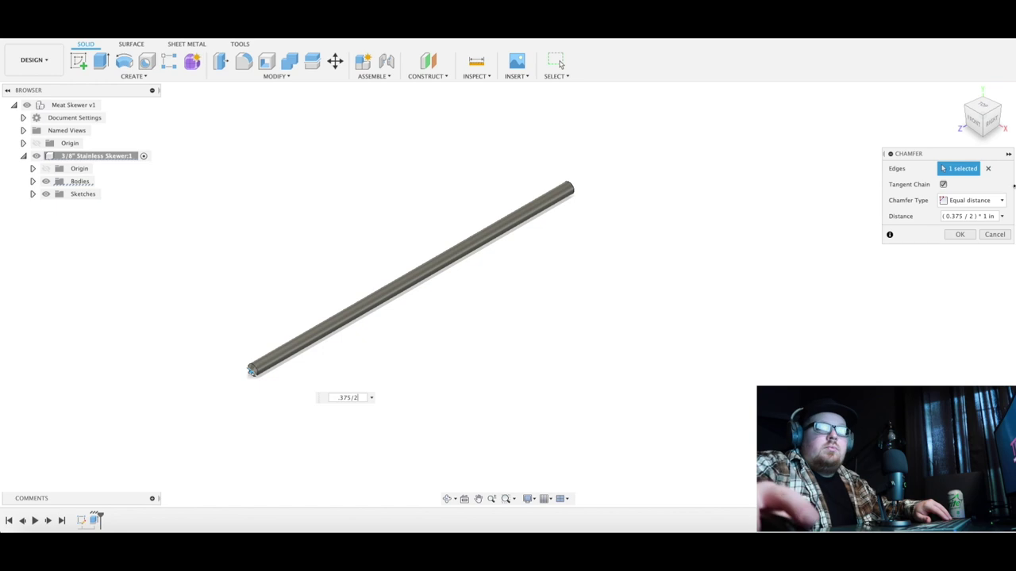
pyautogui.click(997, 203)
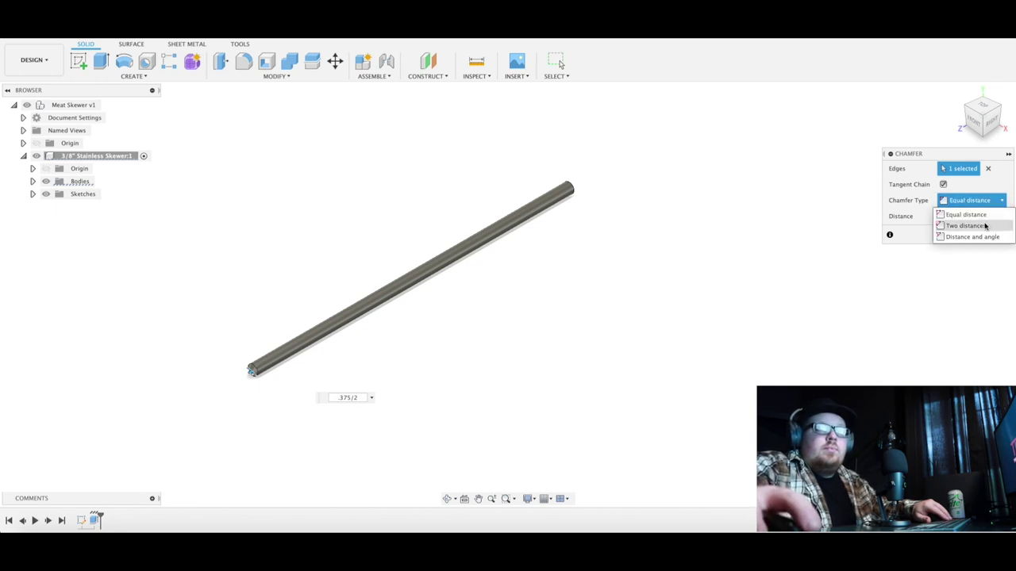
pyautogui.click(985, 226)
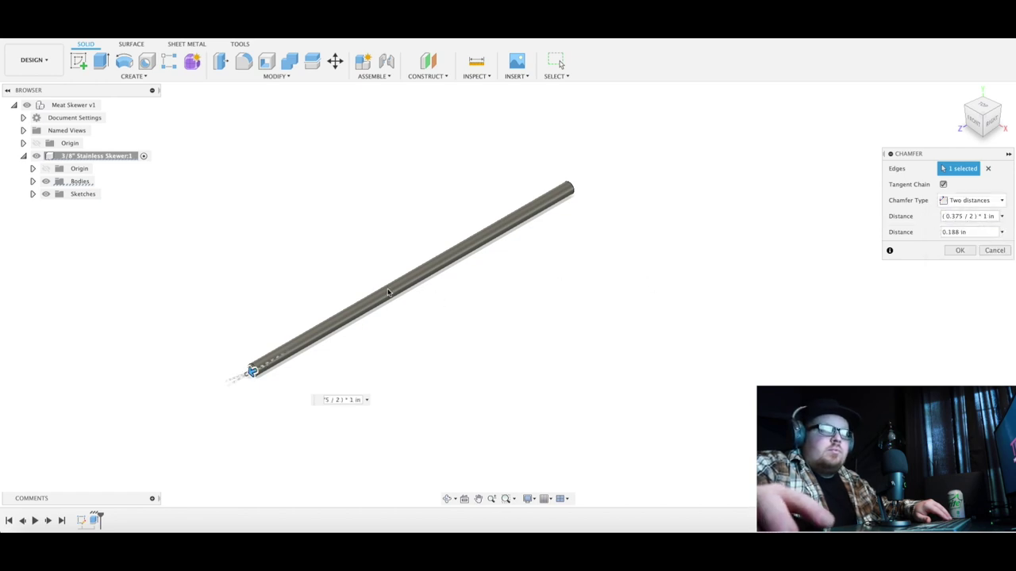
pyautogui.scroll(5, 281, 297)
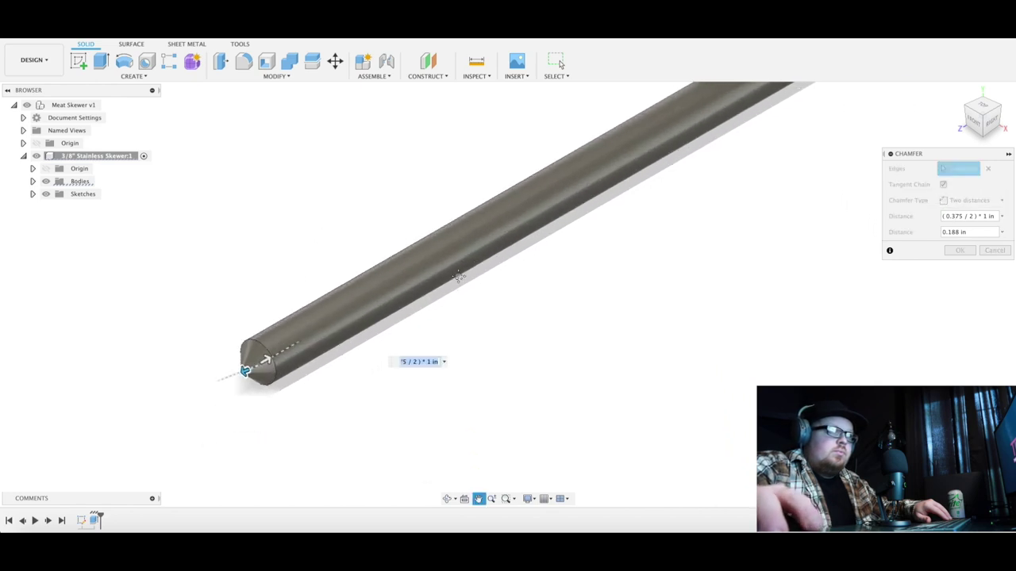
# Set the chamfer distances to 0.1875 in and 0.5 in and apply the pointed tip
pyautogui.click(956, 216)
pyautogui.moveTo(942, 216); pyautogui.dragTo(1012, 214)
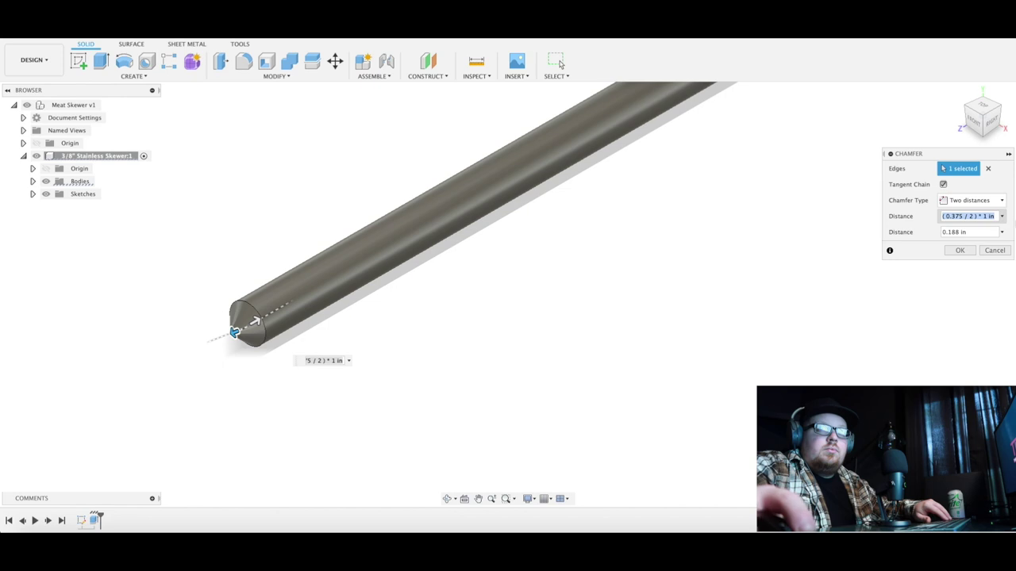
pyautogui.write('.375')
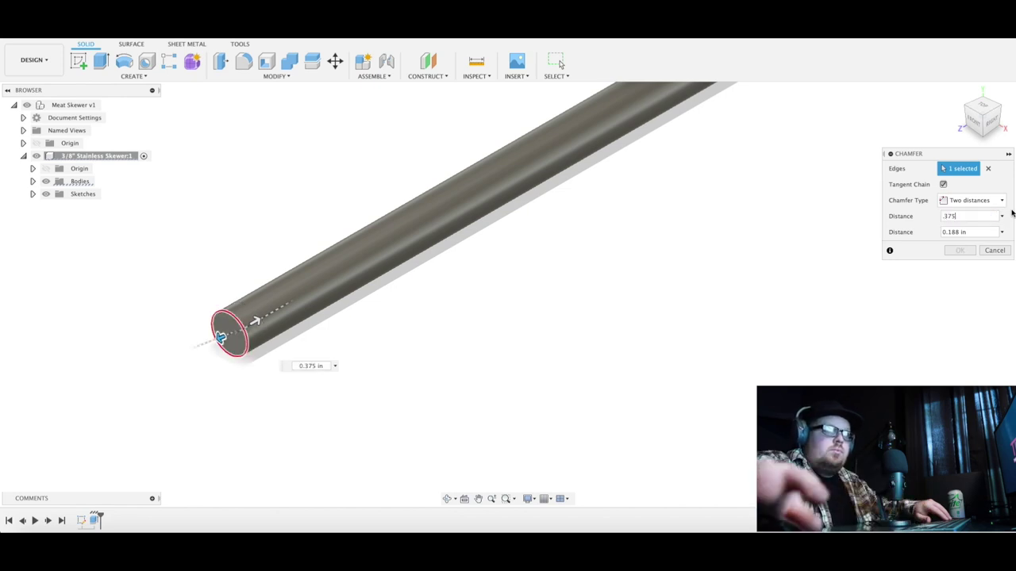
pyautogui.moveTo(977, 218); pyautogui.dragTo(925, 219)
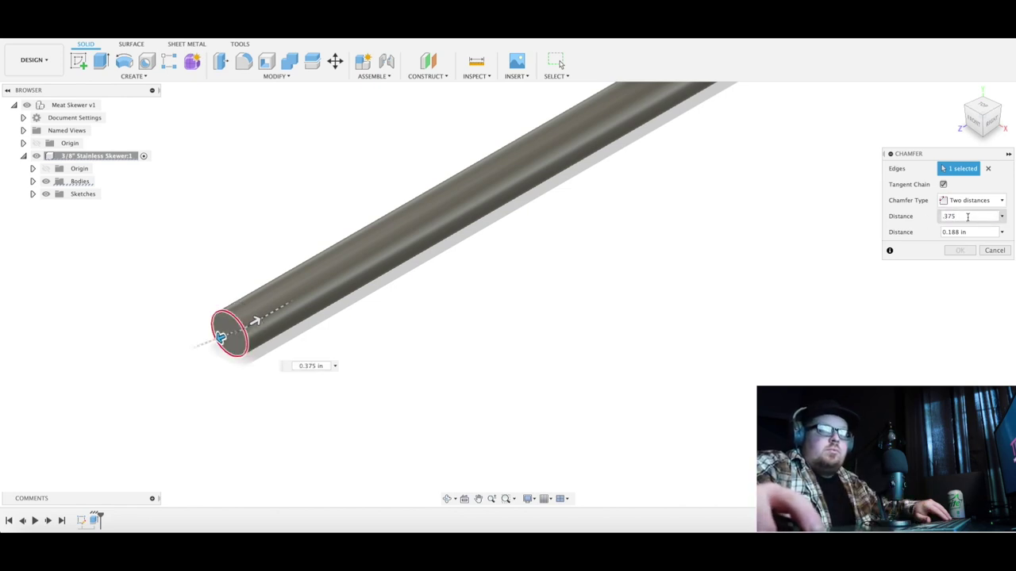
pyautogui.press('BackSpace')
pyautogui.write('.001')
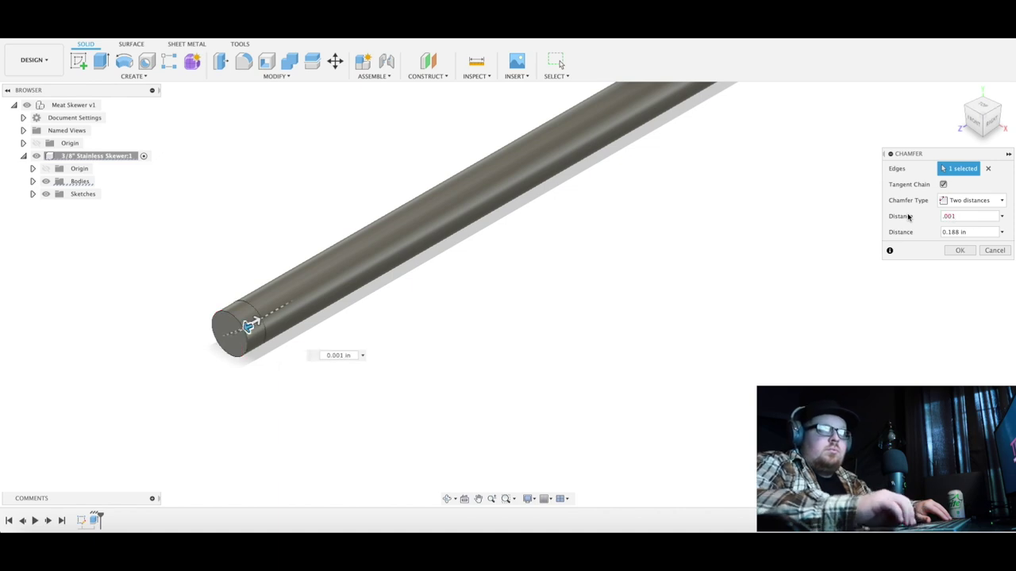
pyautogui.click(969, 231)
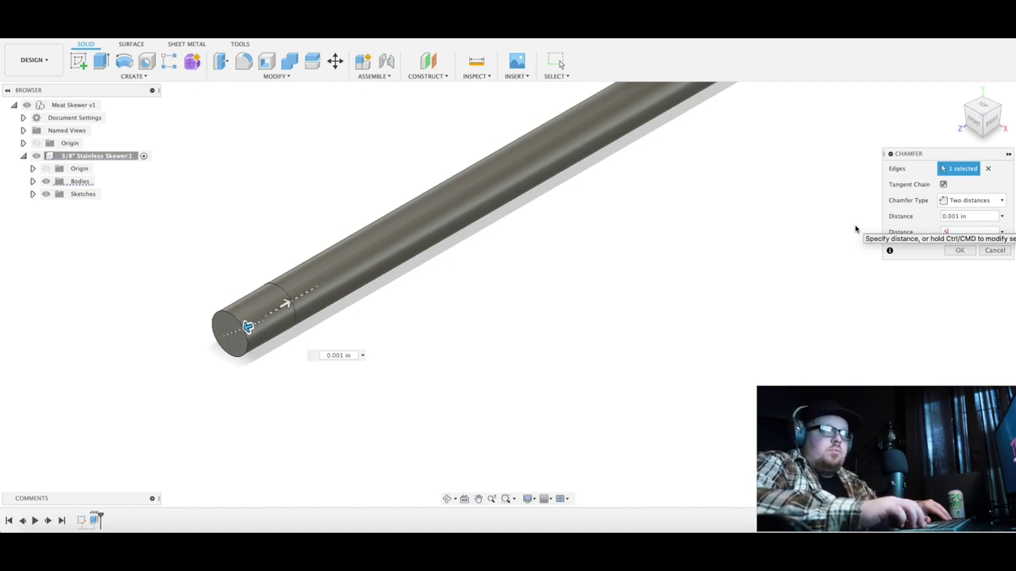
pyautogui.click(978, 219)
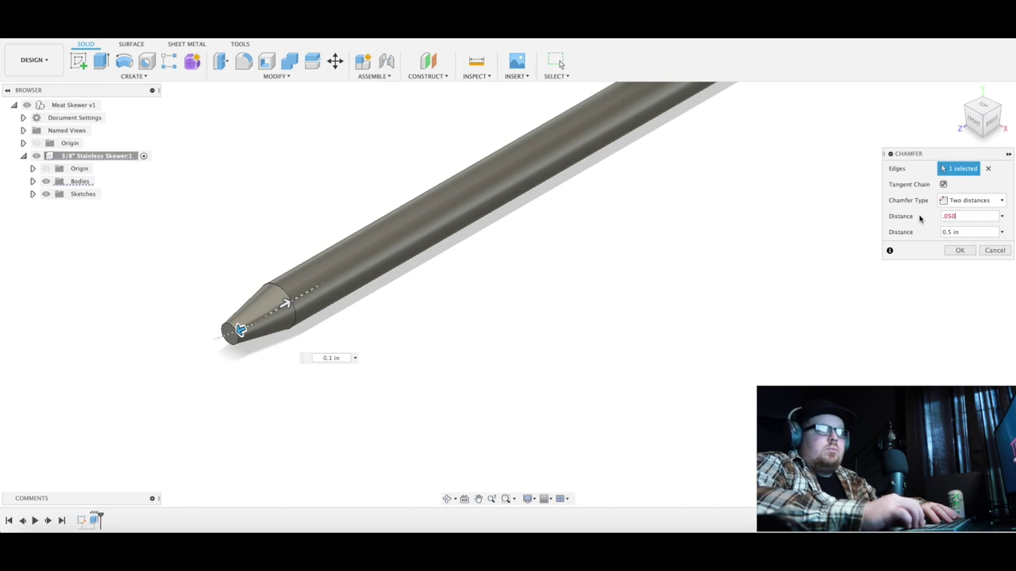
pyautogui.press('BackSpace')
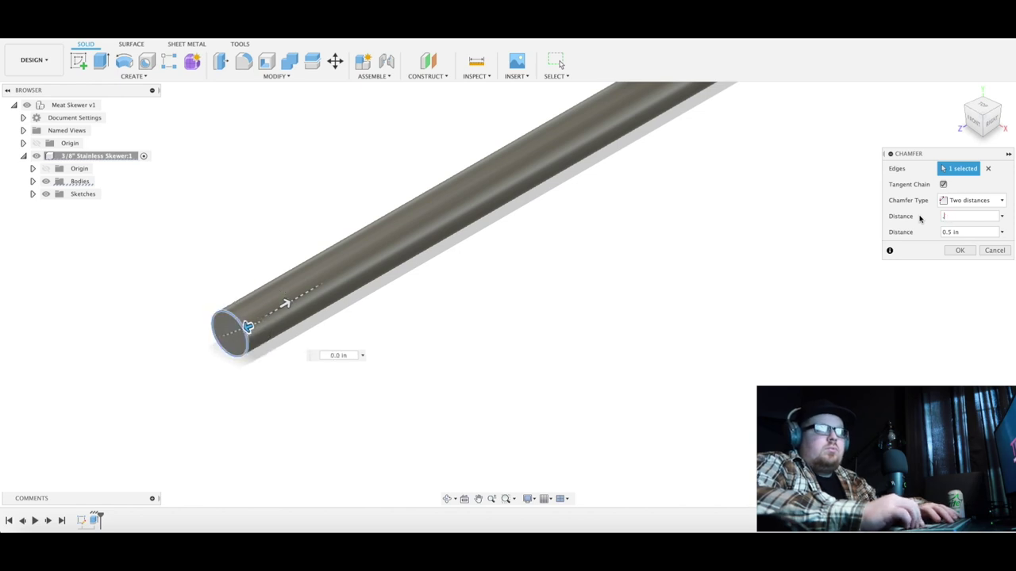
pyautogui.write('2')
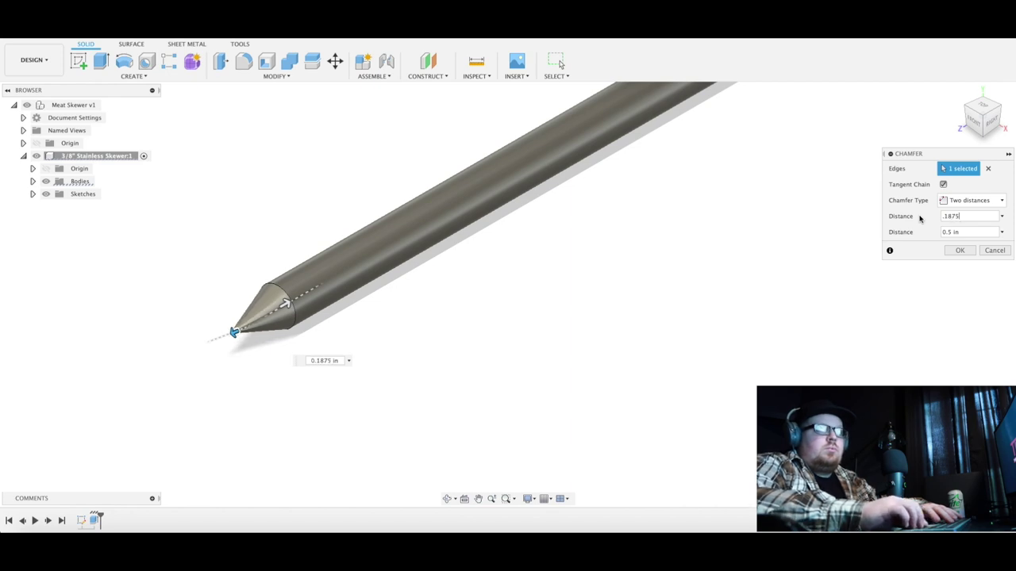
pyautogui.click(959, 251)
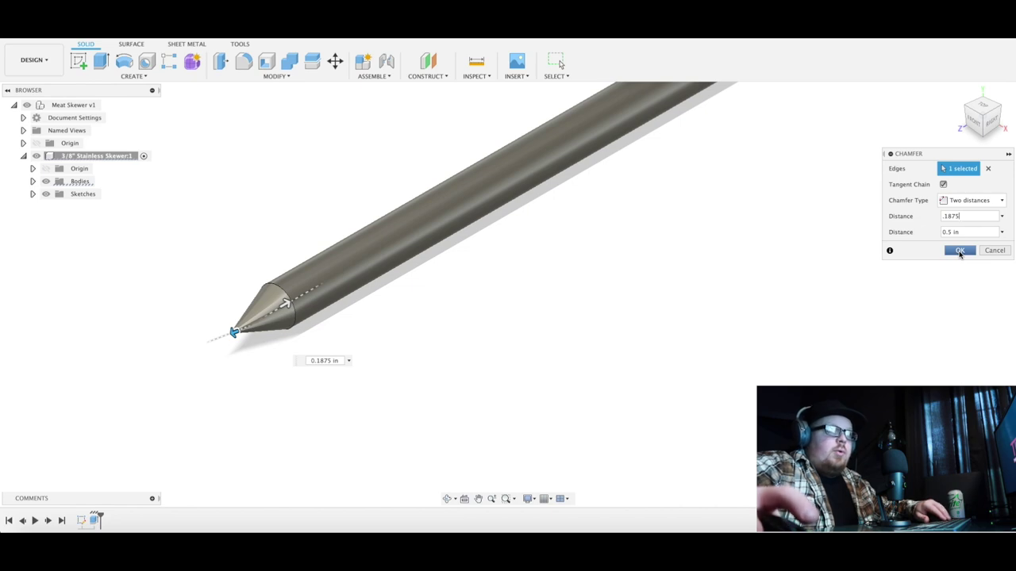
pyautogui.click(960, 250)
# Start a new sketch on the rod's flat end face
pyautogui.keyDown('shift'); pyautogui.moveTo(603, 330); pyautogui.dragTo(341, 306, button='middle'); pyautogui.keyUp('shift')
pyautogui.scroll(-3, 588, 341)
pyautogui.keyDown('shift'); pyautogui.moveTo(571, 321); pyautogui.dragTo(531, 293, button='middle'); pyautogui.keyUp('shift')
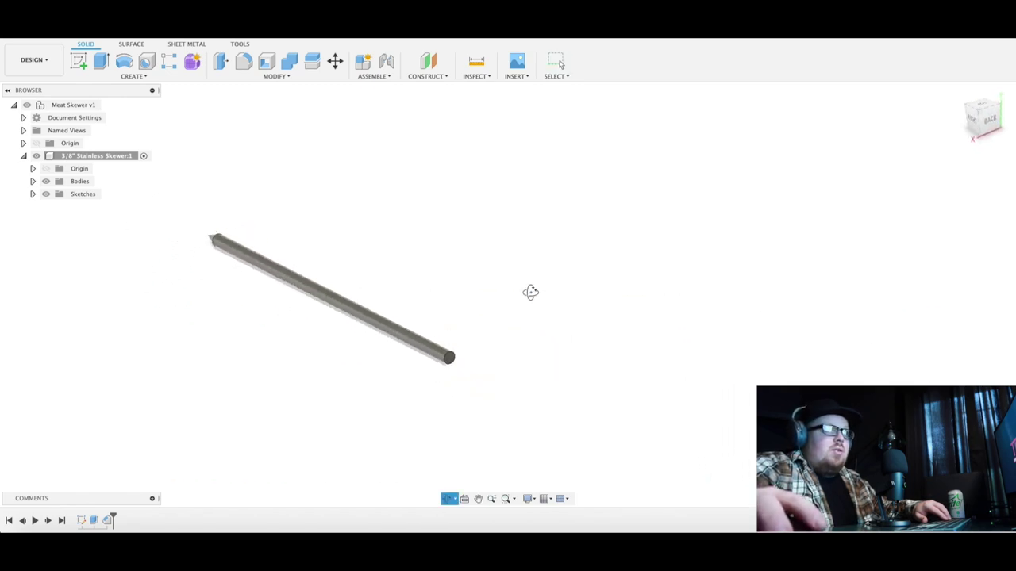
pyautogui.click(134, 80)
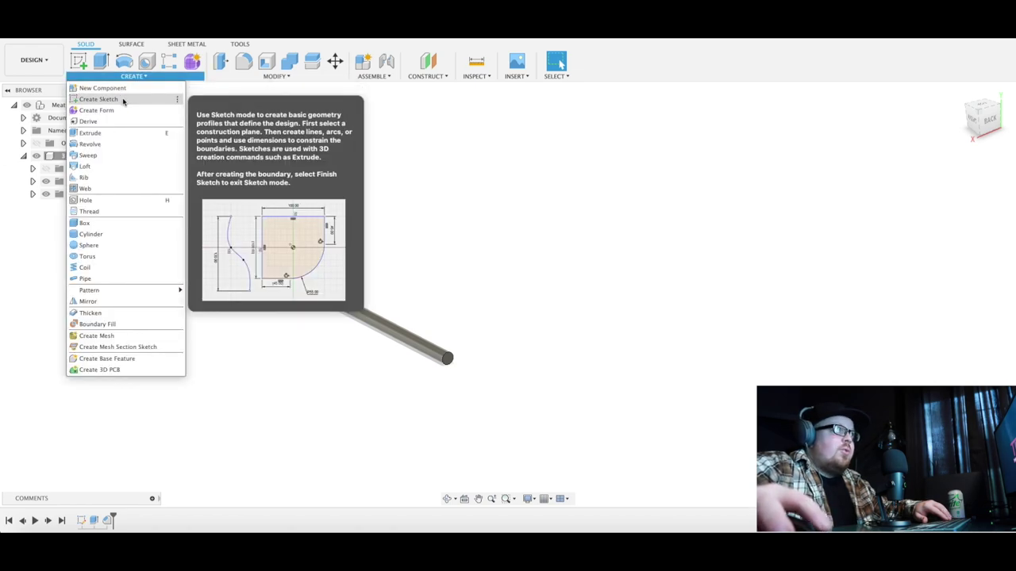
pyautogui.click(123, 101)
pyautogui.scroll(5, 493, 390)
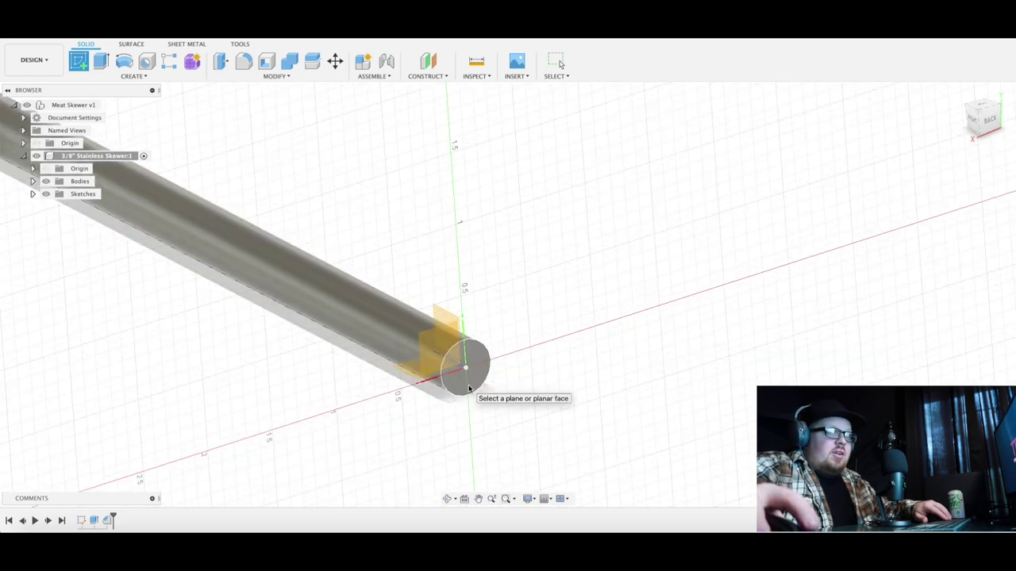
pyautogui.click(469, 387)
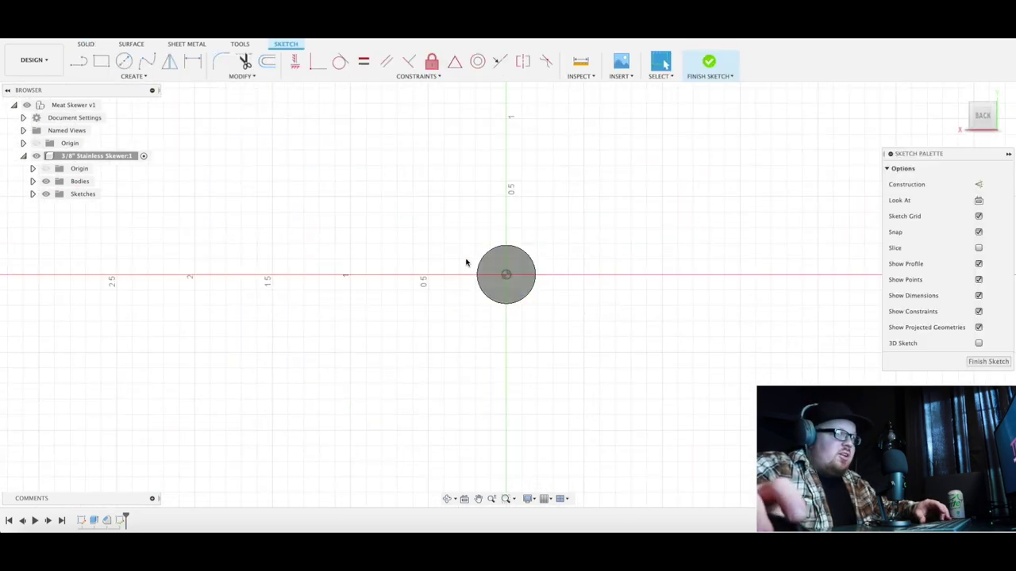
pyautogui.scroll(3, 504, 239)
pyautogui.moveTo(476, 222); pyautogui.dragTo(354, 231, button='middle')
# Draw a 0.373 in diameter circle at the end face centre and finish the sketch
pyautogui.press('c')
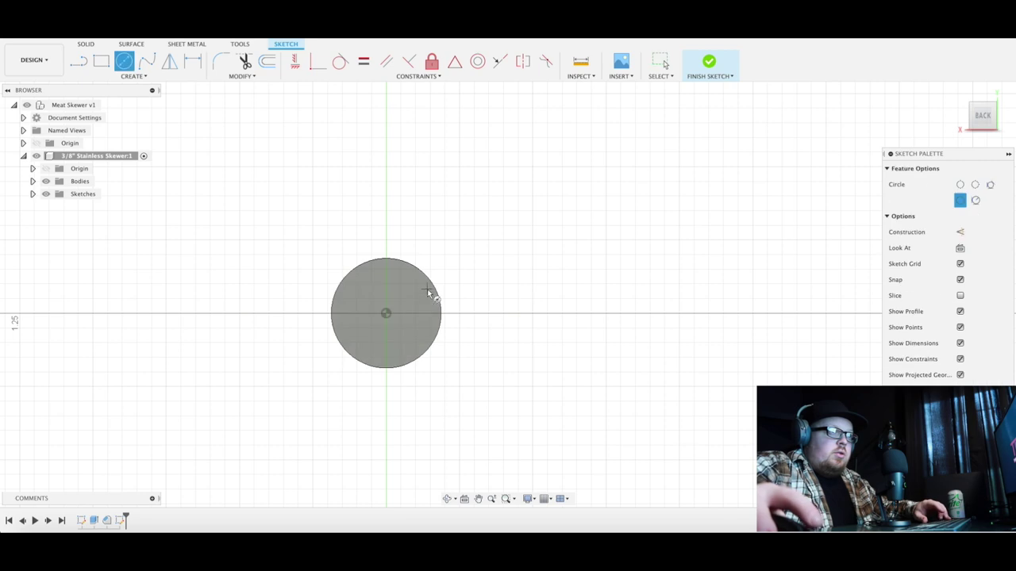
pyautogui.click(386, 315)
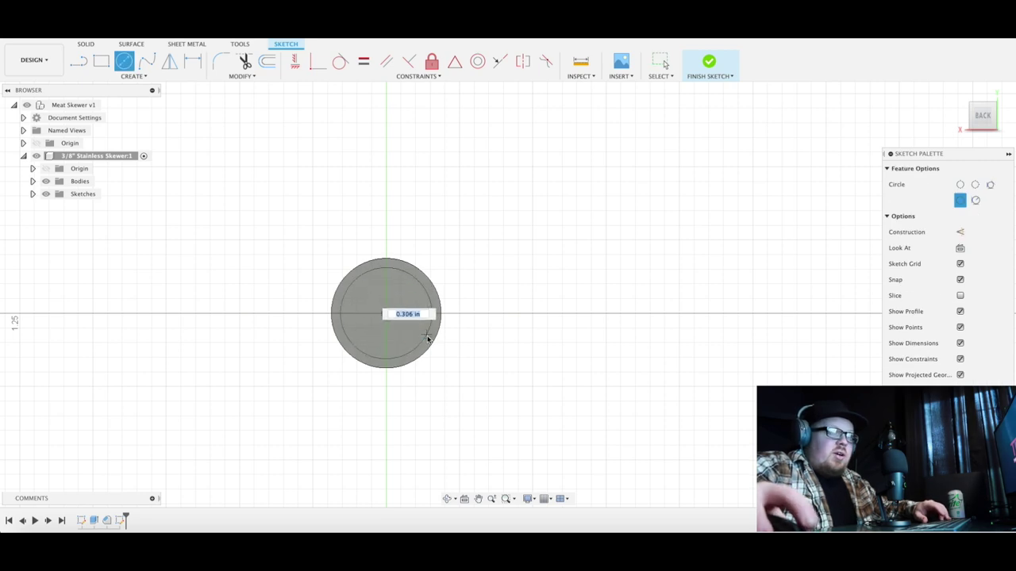
pyautogui.write('.373')
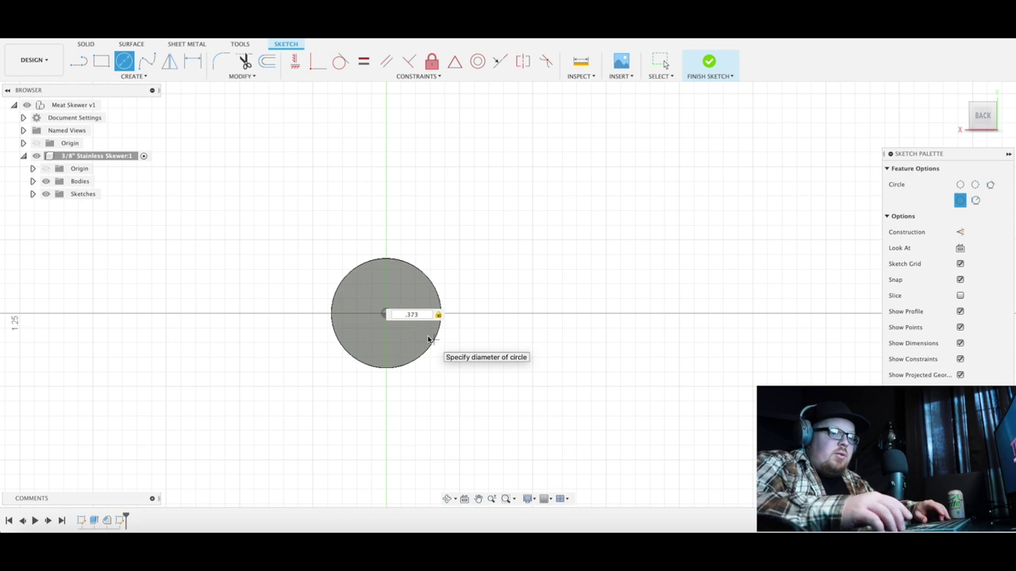
pyautogui.press('Return')
pyautogui.press('Escape')
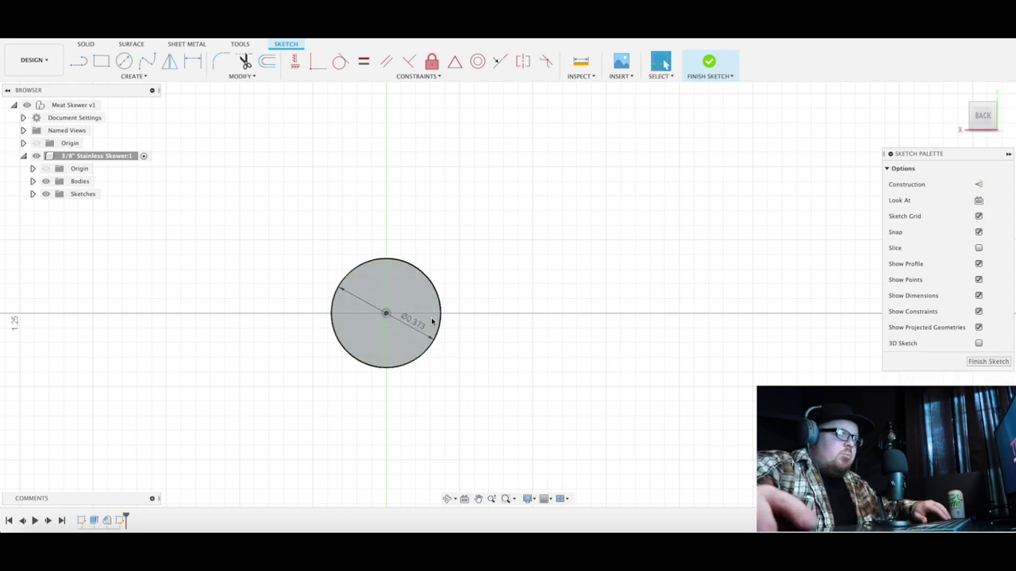
pyautogui.scroll(3, 408, 306)
pyautogui.keyDown('shift'); pyautogui.moveTo(390, 284); pyautogui.dragTo(304, 233, button='middle'); pyautogui.keyUp('shift')
pyautogui.scroll(-5, 310, 250)
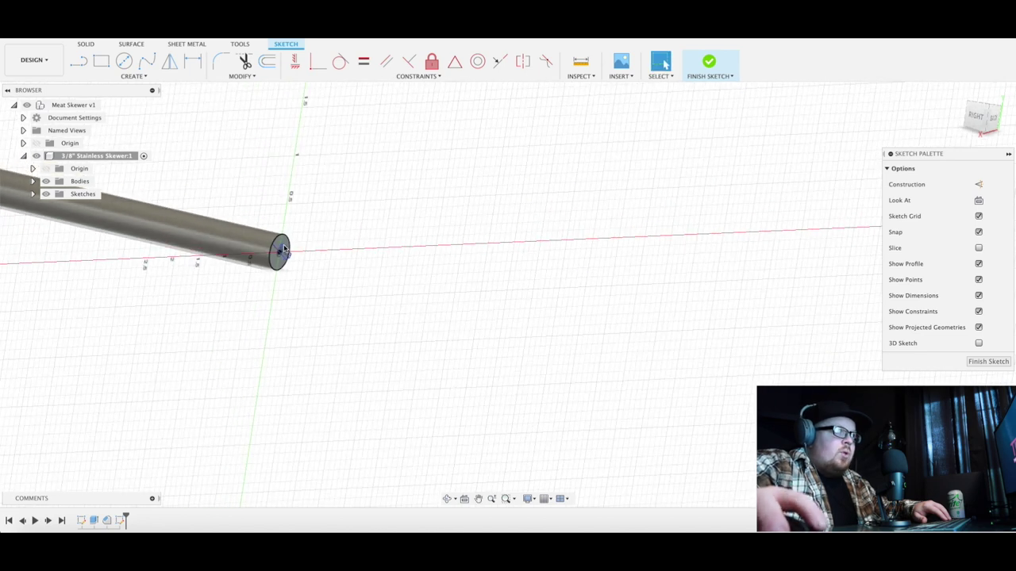
pyautogui.click(246, 76)
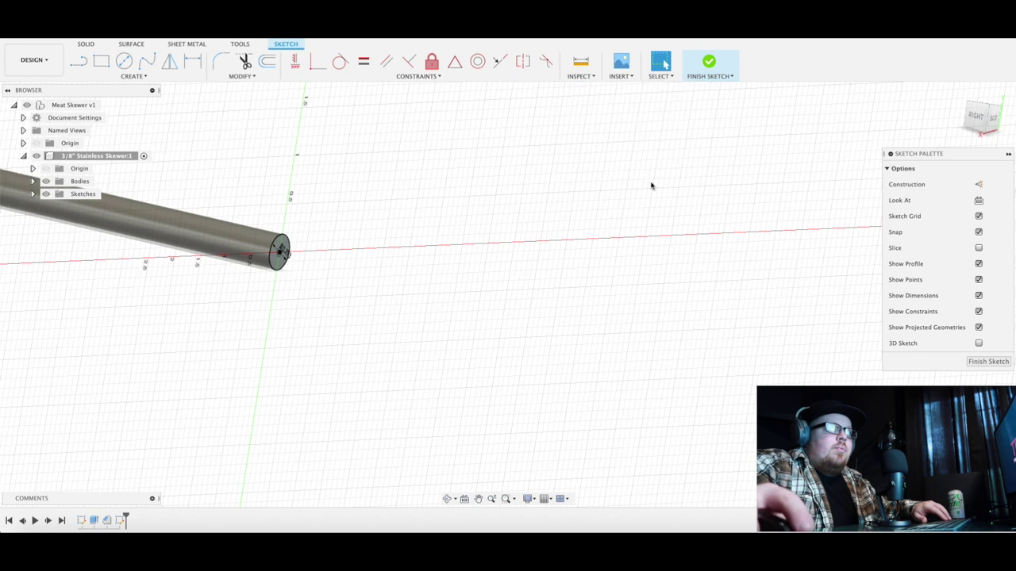
pyautogui.click(984, 362)
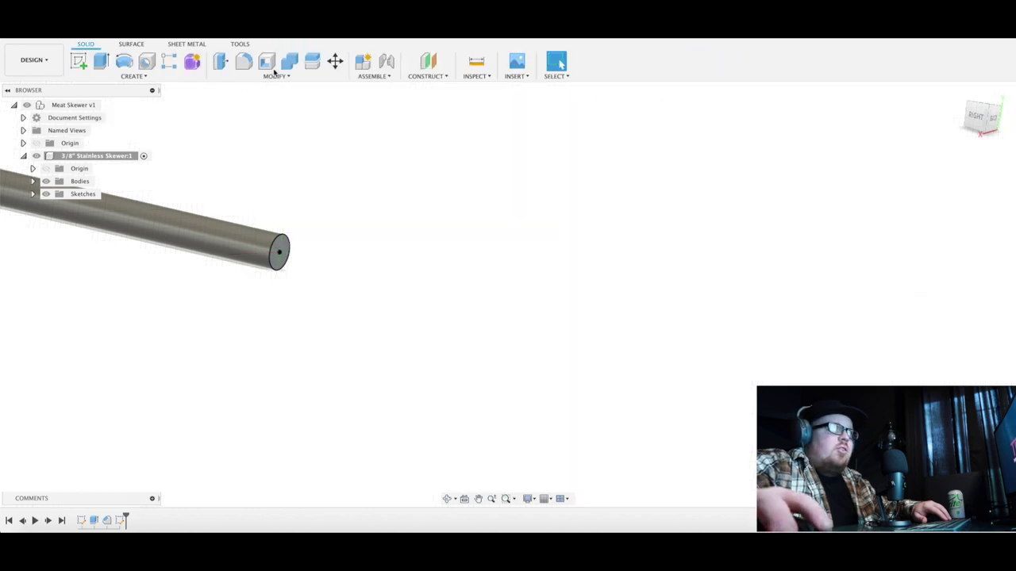
# Extrude the 0.373 in end circle 1 in, joining it to the rod
pyautogui.click(275, 75)
pyautogui.click(246, 86)
pyautogui.click(279, 255)
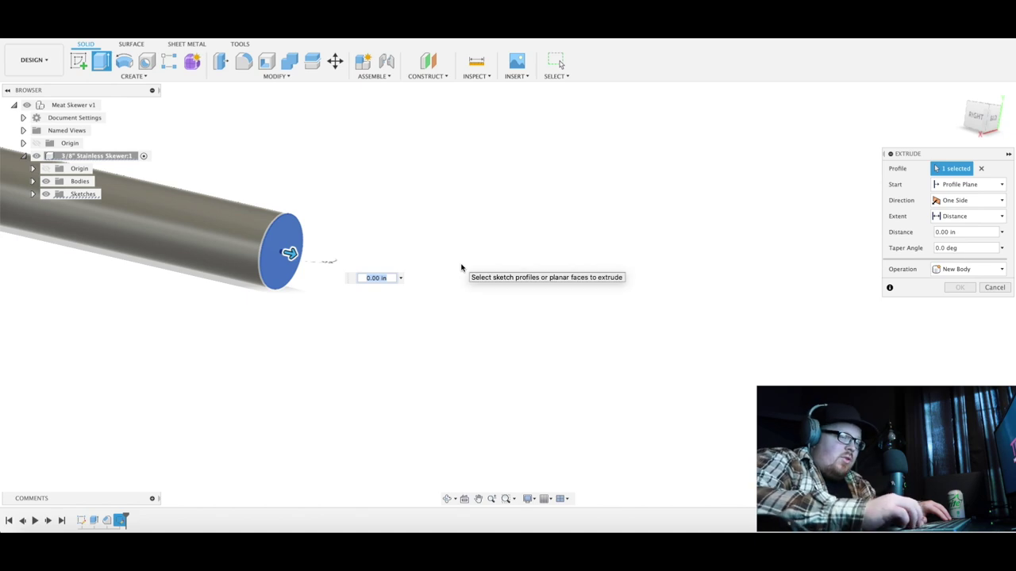
pyautogui.write('1')
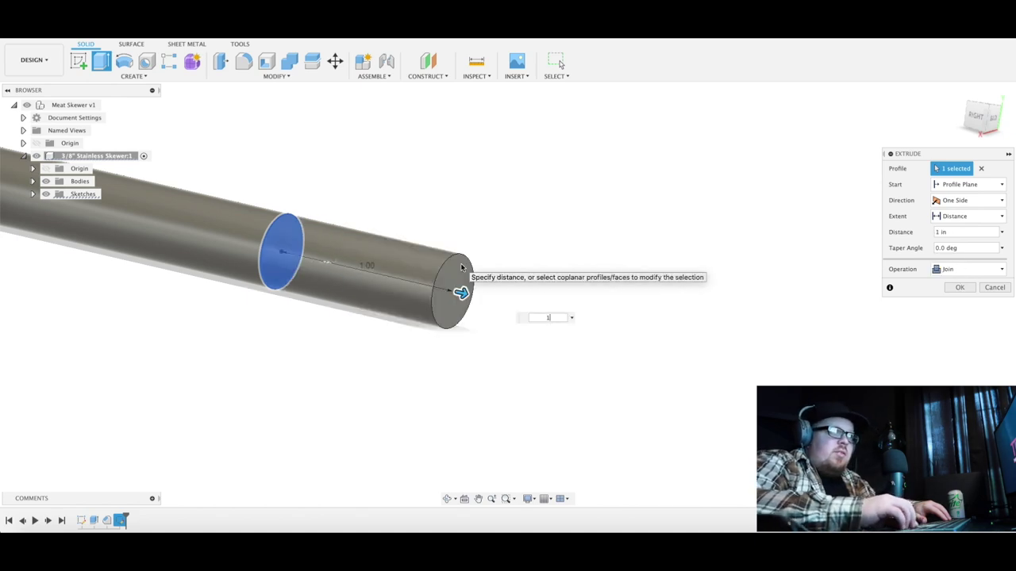
pyautogui.press('Return')
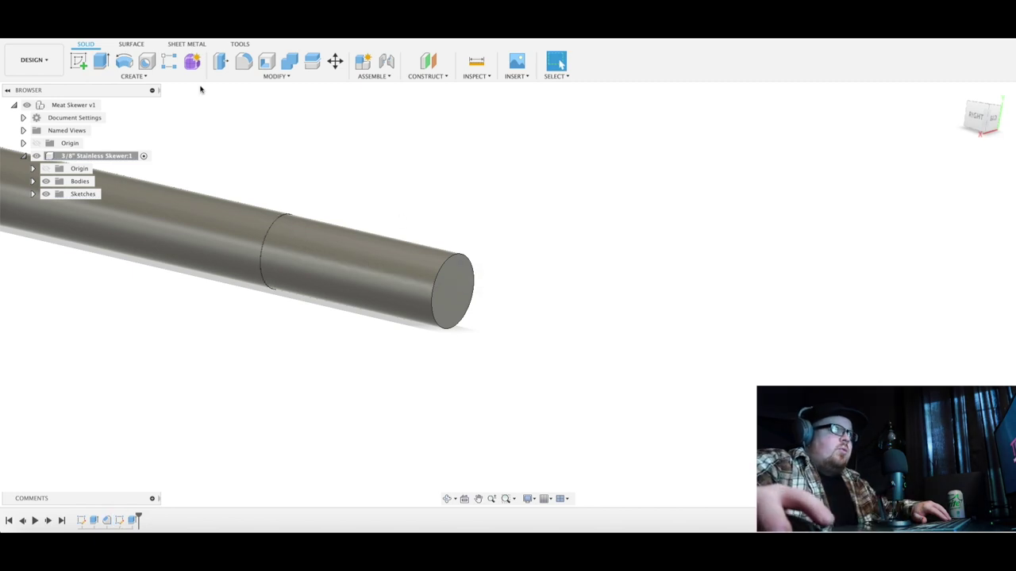
pyautogui.click(137, 76)
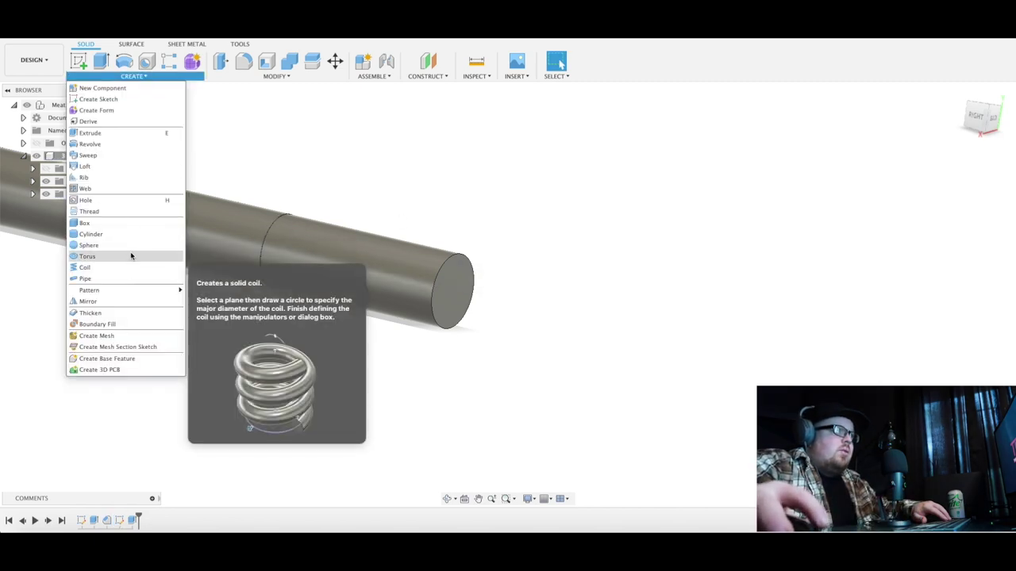
# Apply a 3/8-16 UNC class 3A thread to the extension's cylindrical face
pyautogui.click(119, 211)
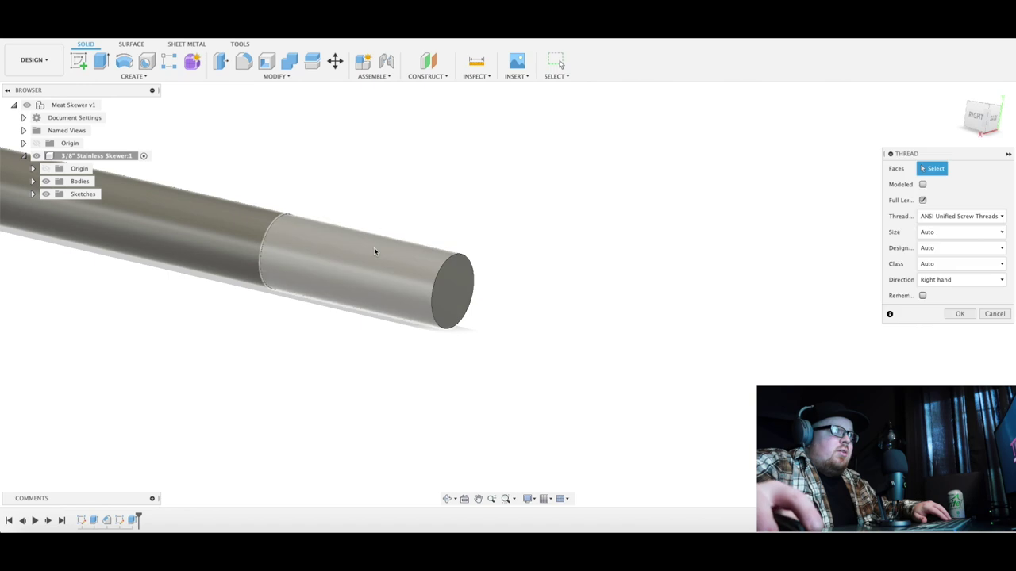
pyautogui.click(360, 259)
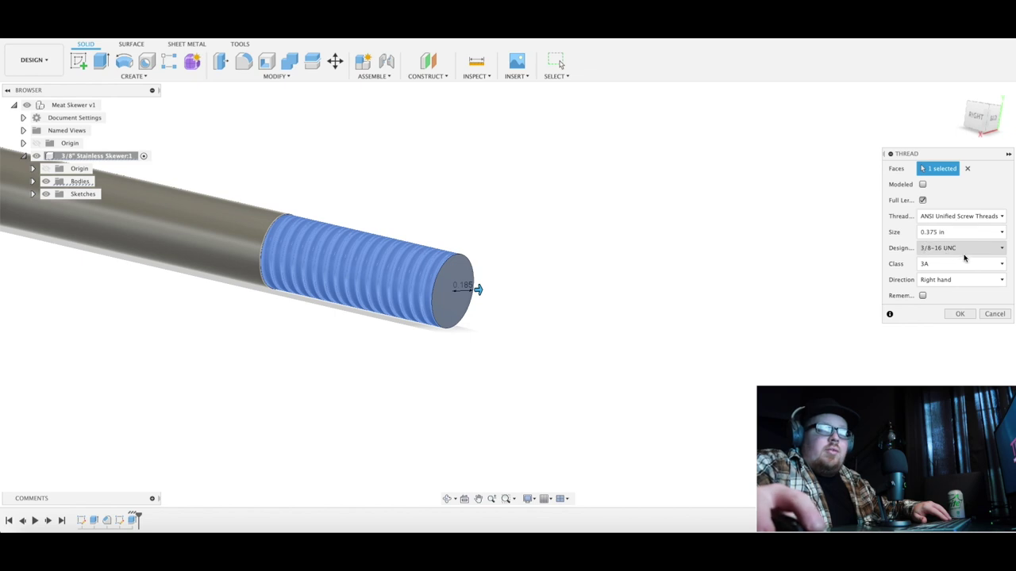
pyautogui.click(961, 314)
pyautogui.click(253, 78)
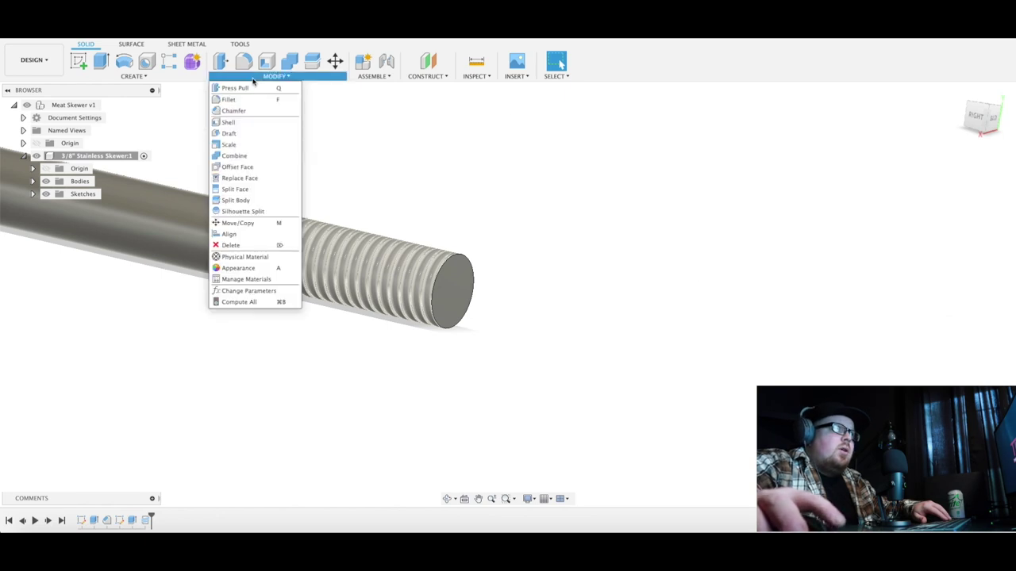
# Chamfer the threaded end's circular edge with an equal-distance 0.050 in chamfer
pyautogui.click(235, 110)
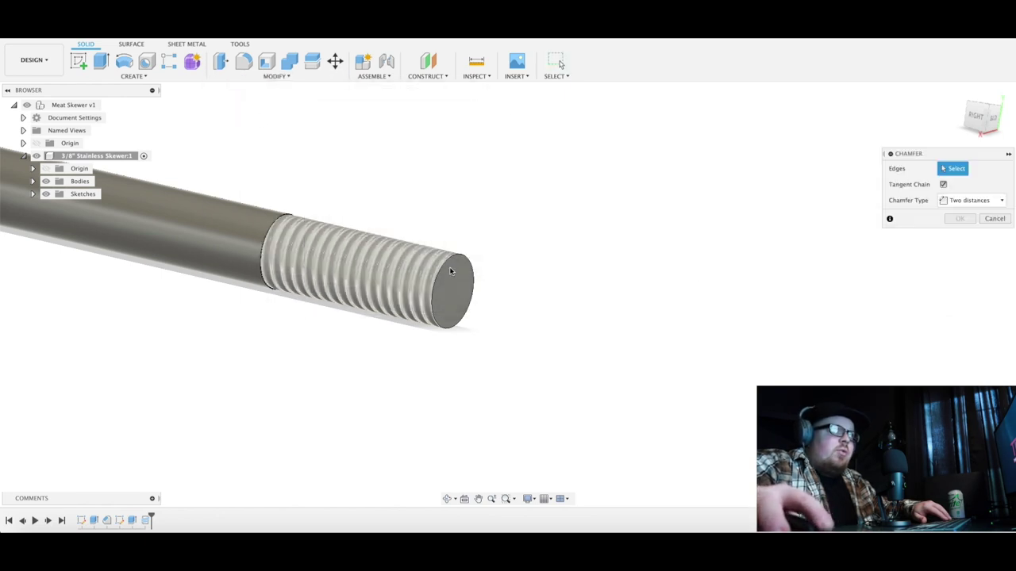
pyautogui.click(450, 257)
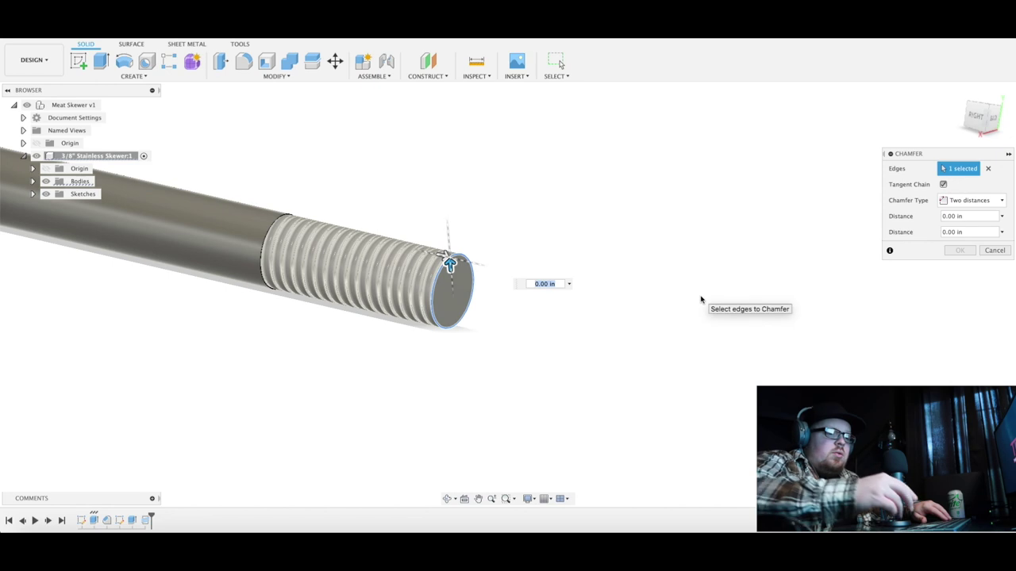
pyautogui.write('.050')
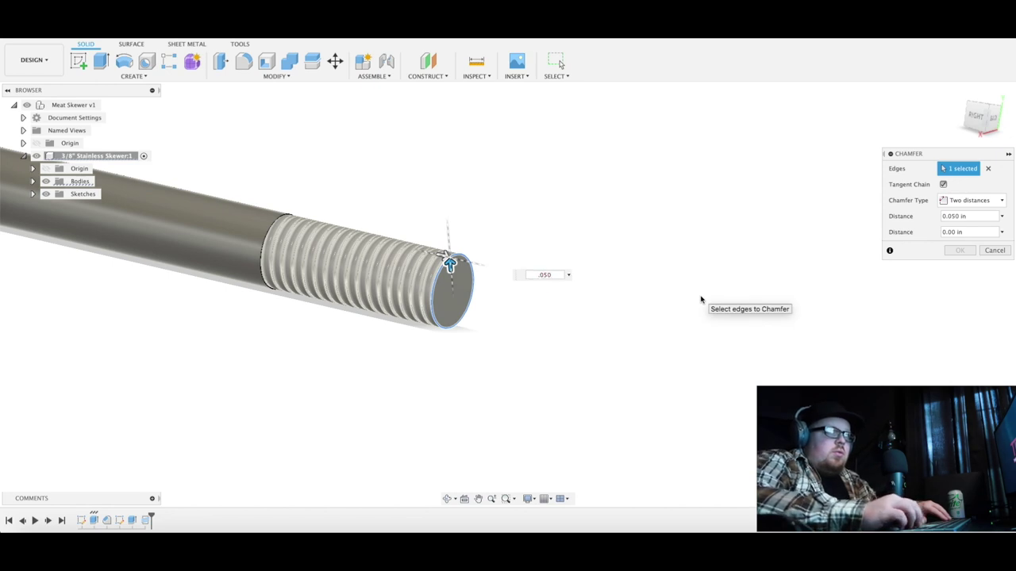
pyautogui.click(1000, 201)
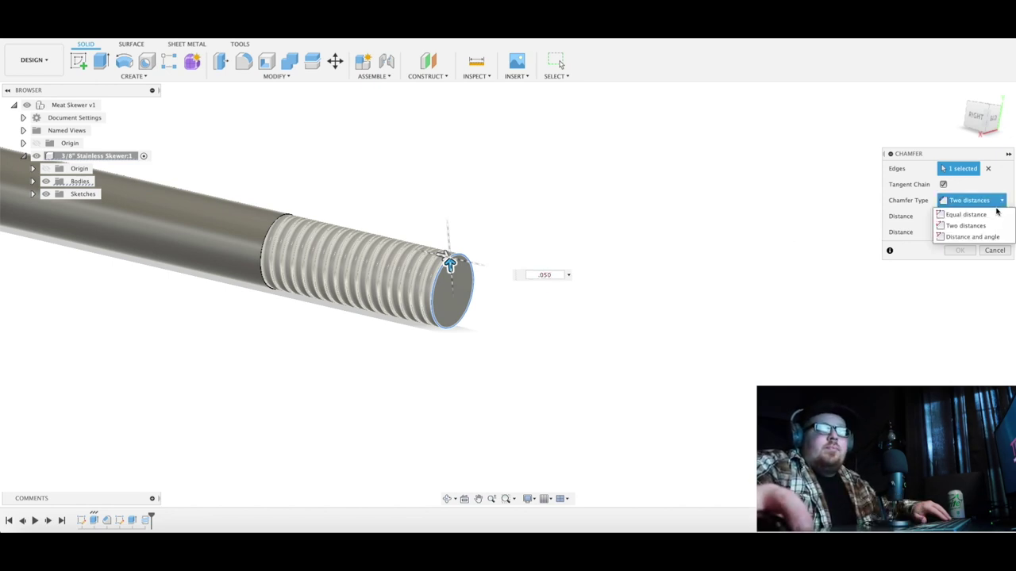
pyautogui.click(984, 215)
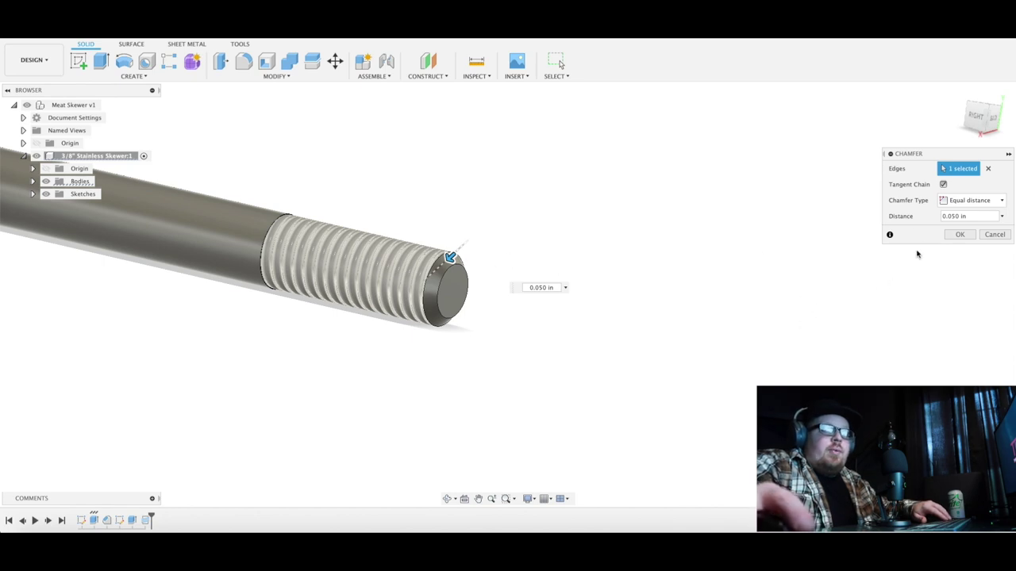
pyautogui.click(960, 234)
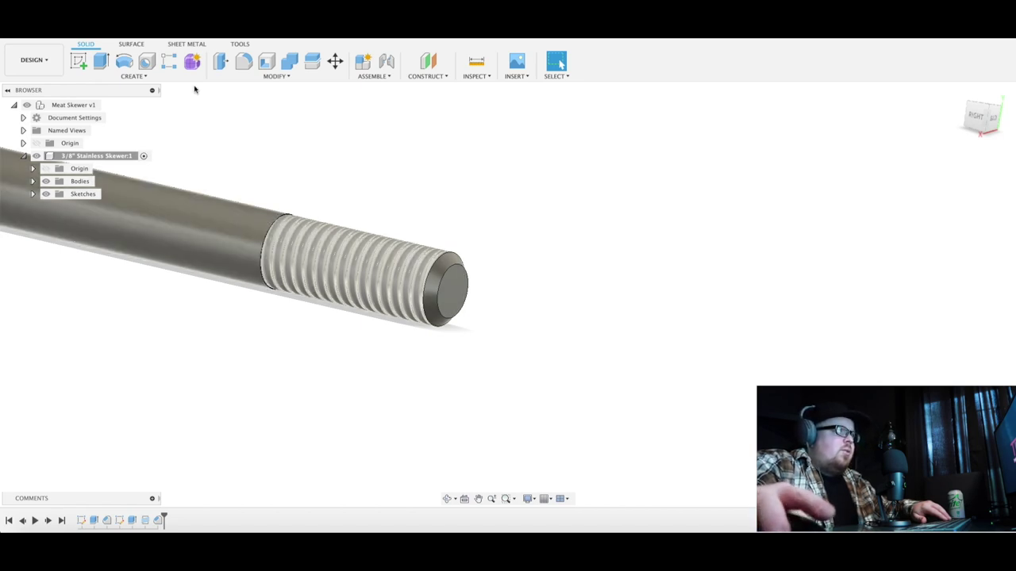
pyautogui.scroll(-10, 293, 201)
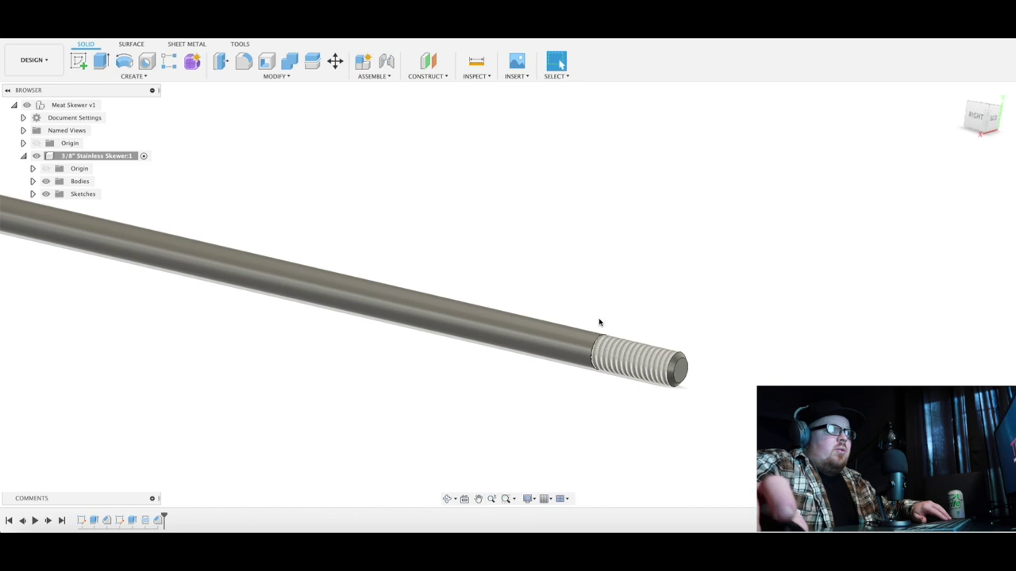
pyautogui.keyDown('shift'); pyautogui.moveTo(443, 348); pyautogui.dragTo(476, 347, button='middle'); pyautogui.keyUp('shift')
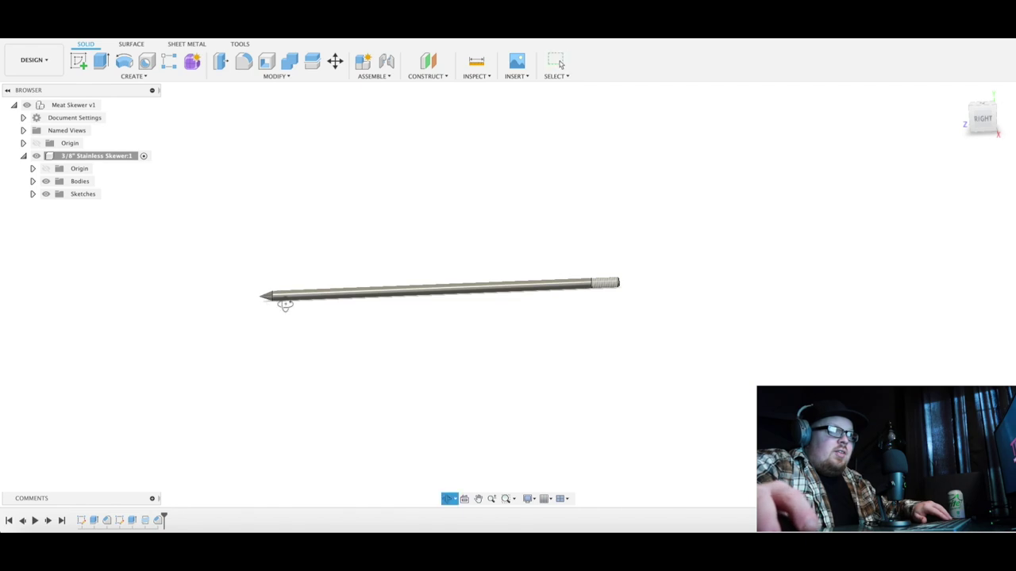
pyautogui.scroll(5, 269, 302)
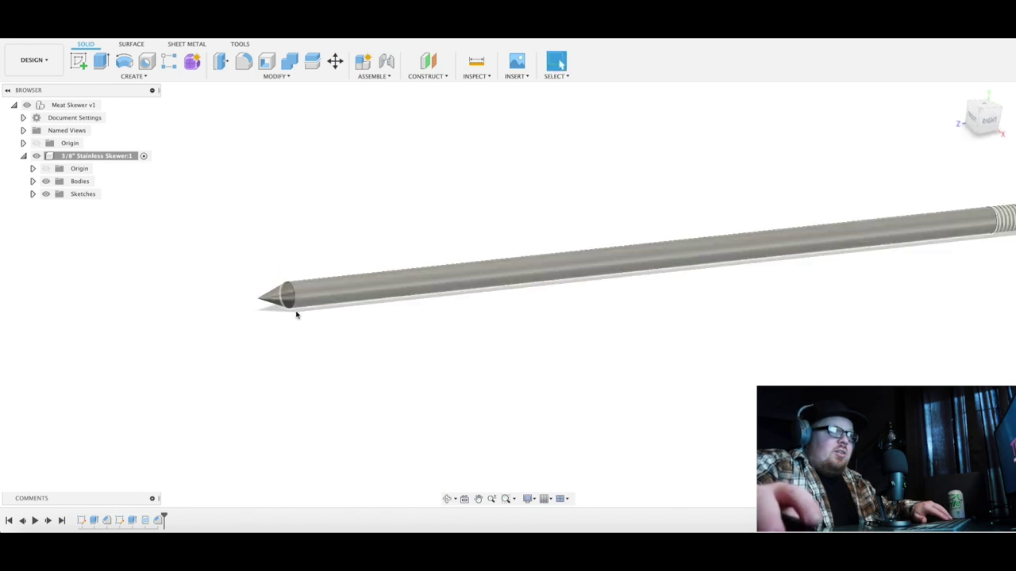
pyautogui.scroll(-5, 719, 254)
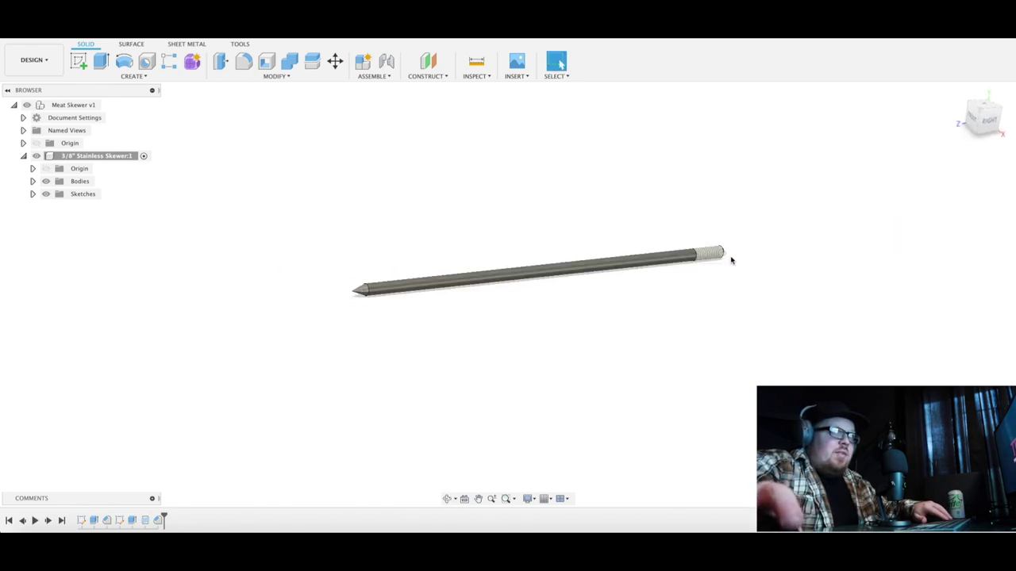
pyautogui.scroll(4, 337, 303)
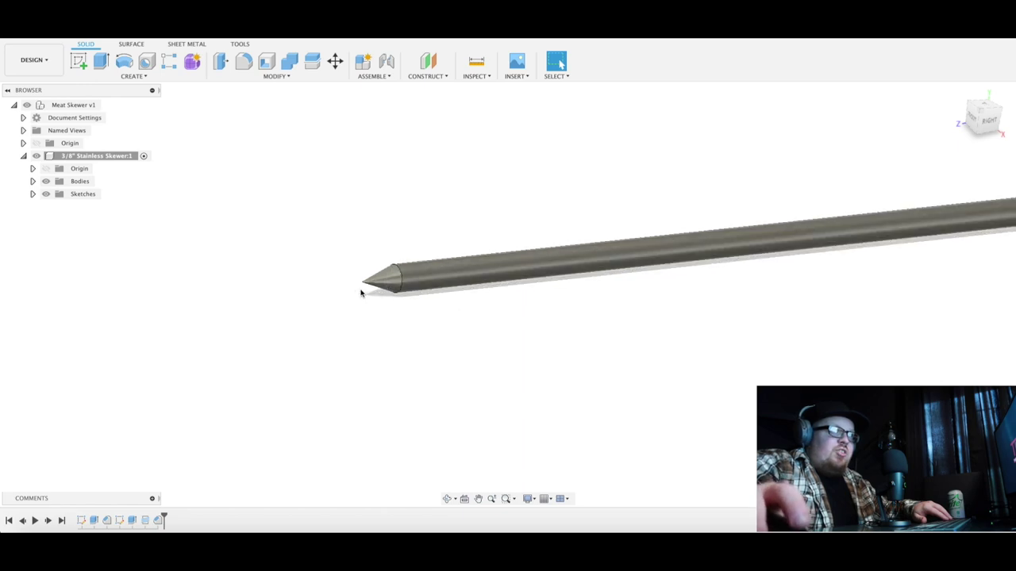
pyautogui.scroll(-4, 533, 292)
pyautogui.moveTo(655, 284); pyautogui.dragTo(346, 328, button='middle')
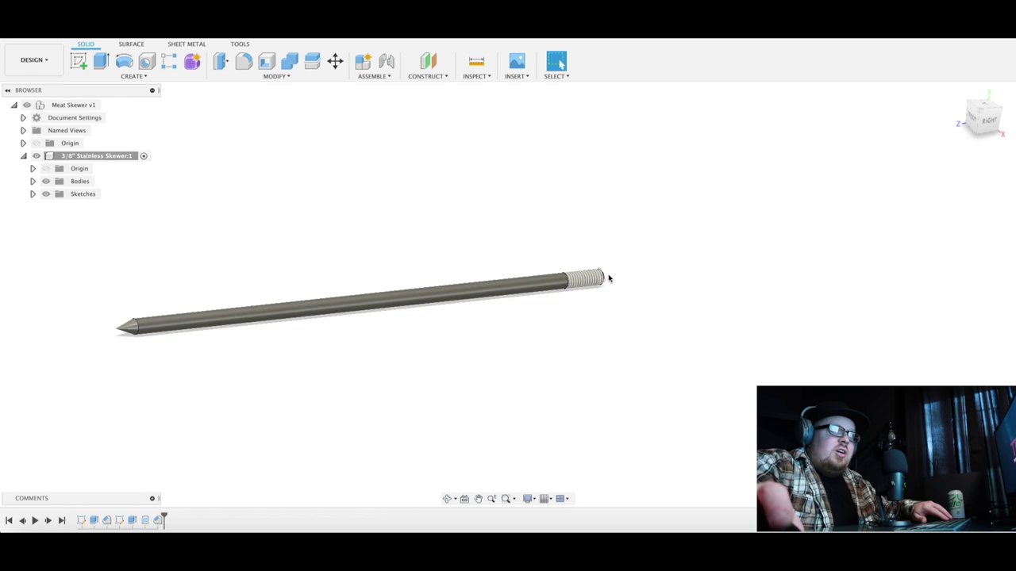
pyautogui.scroll(-4, 508, 282)
pyautogui.scroll(3, 484, 281)
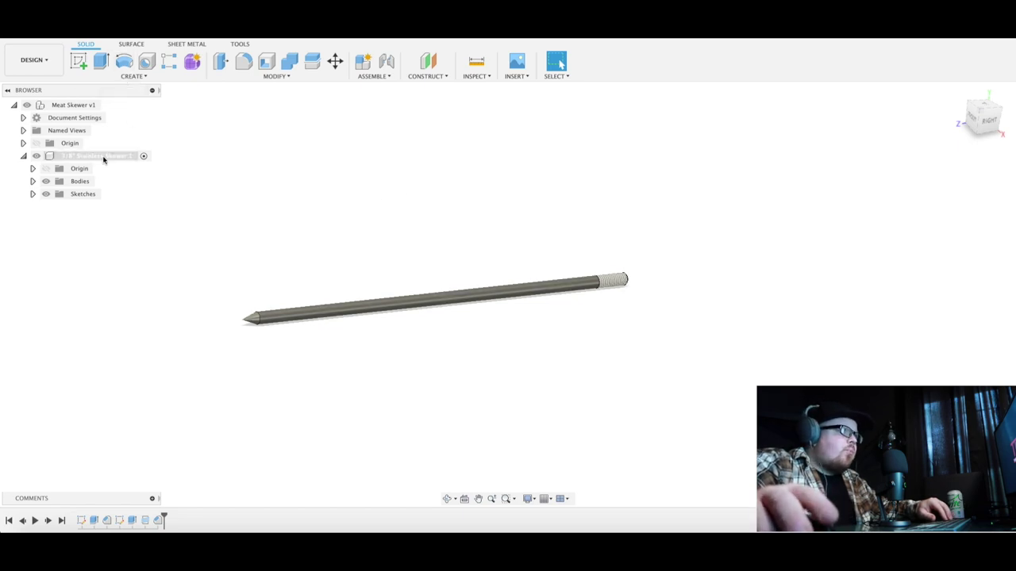
# Abandon the first new-component attempt and make the Meat Skewer root active
pyautogui.click(131, 76)
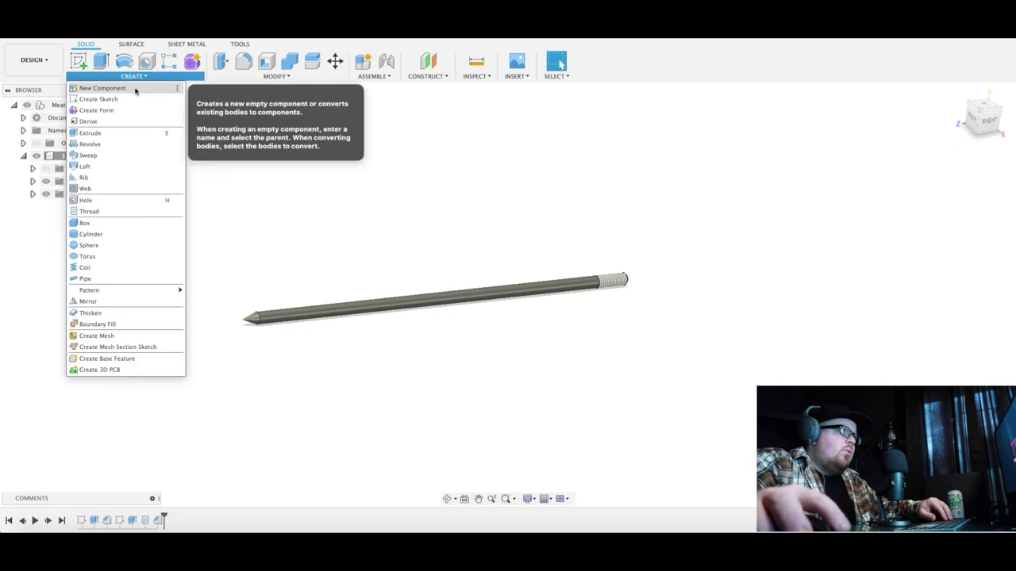
pyautogui.click(134, 89)
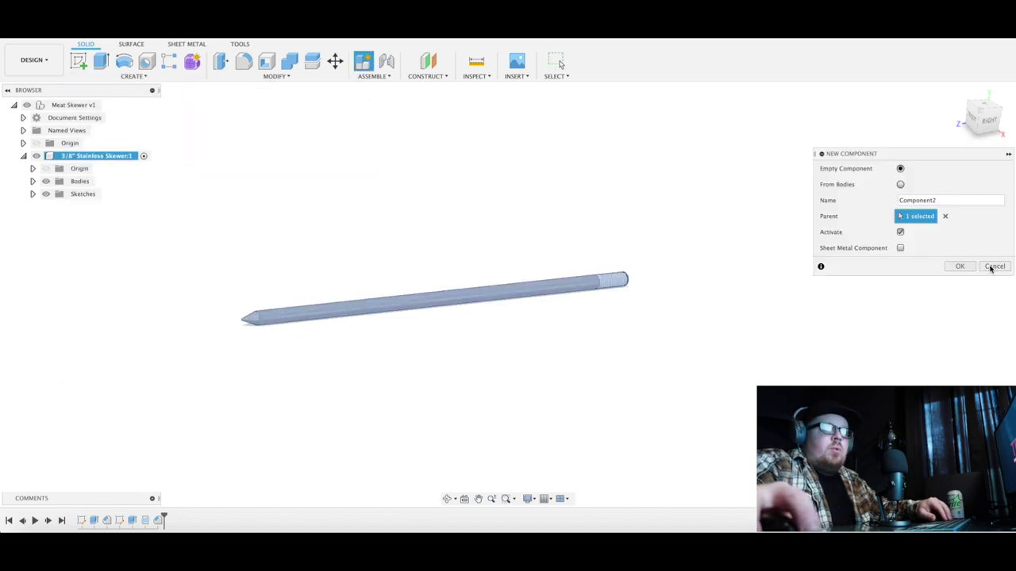
pyautogui.doubleClick(921, 200)
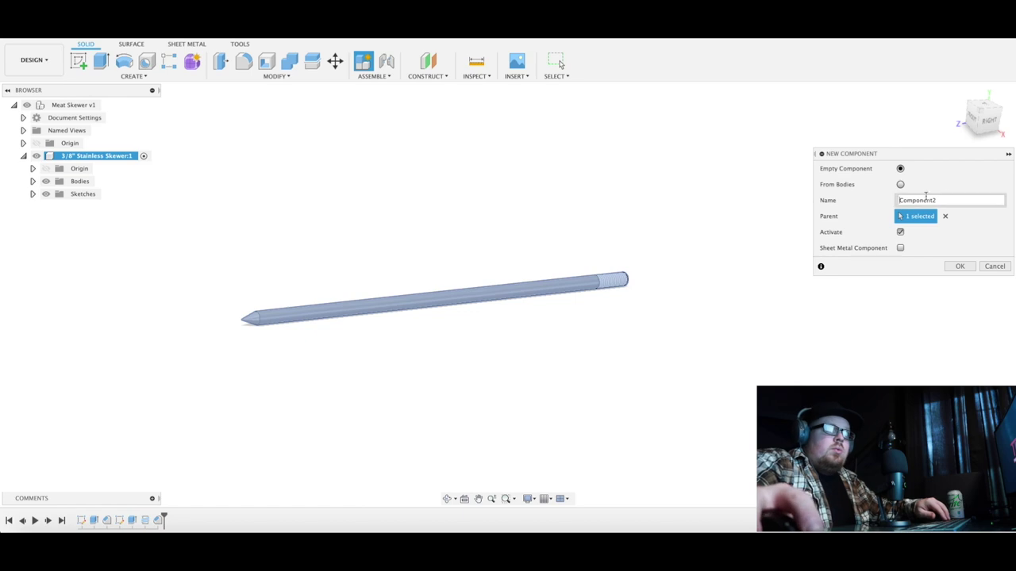
pyautogui.click(994, 266)
pyautogui.click(109, 105)
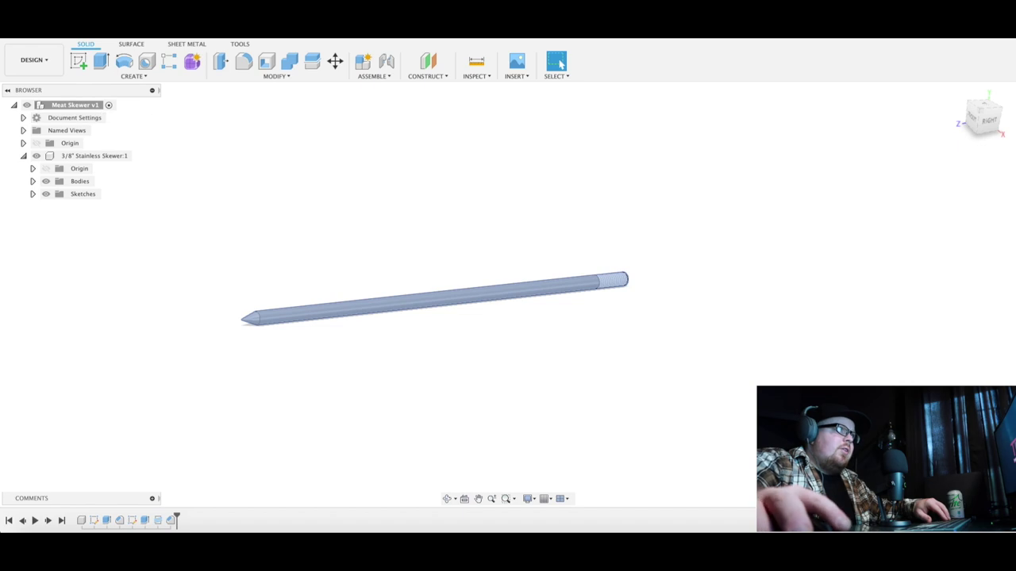
pyautogui.click(103, 31)
# Create a new component named Handle under the root and hide the 3/8" Stainless Skewer component
pyautogui.moveTo(84, 32)
pyautogui.moveTo(170, 46)
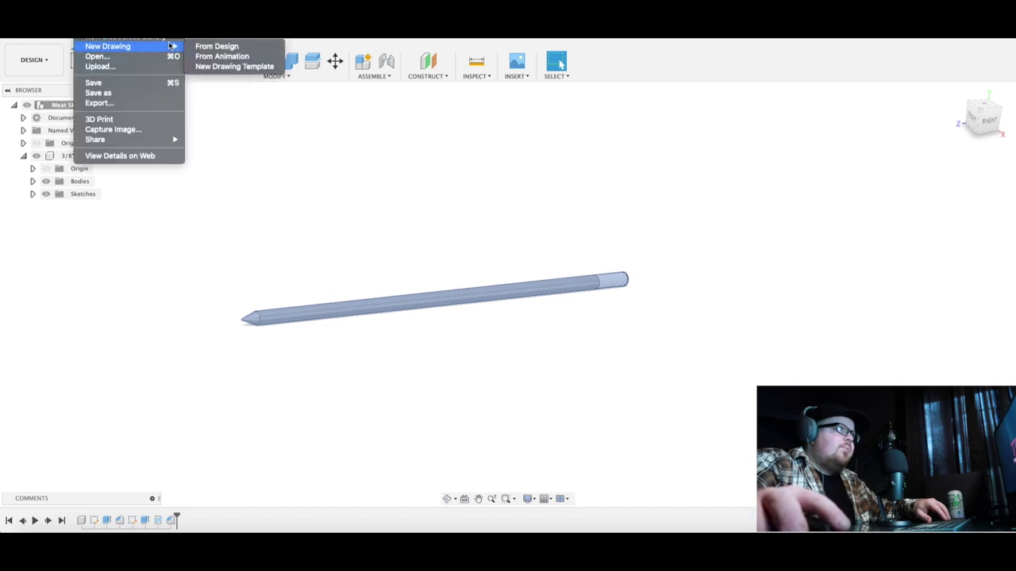
pyautogui.click(242, 120)
pyautogui.click(134, 76)
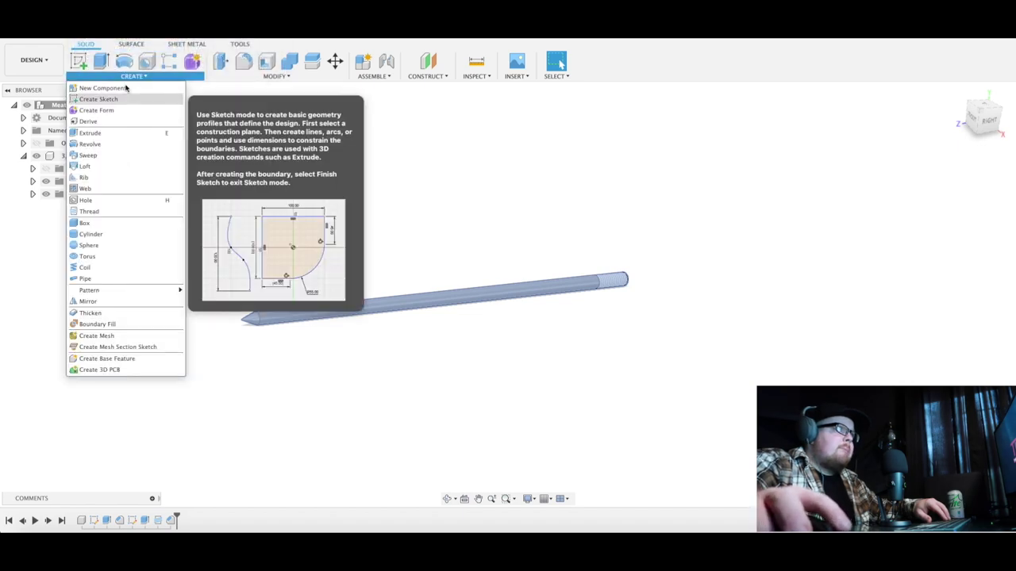
pyautogui.click(125, 88)
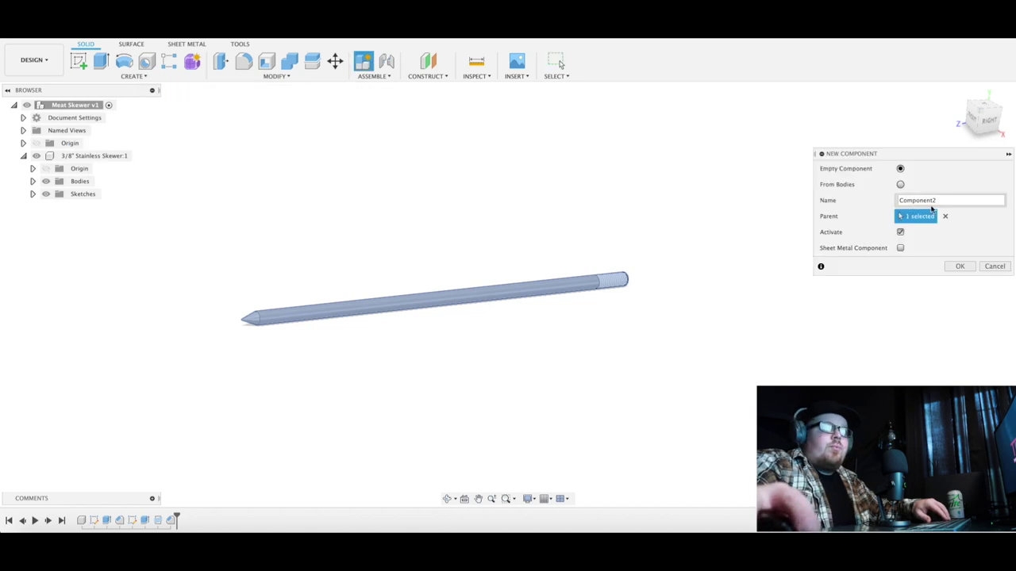
pyautogui.doubleClick(955, 200)
pyautogui.write('H')
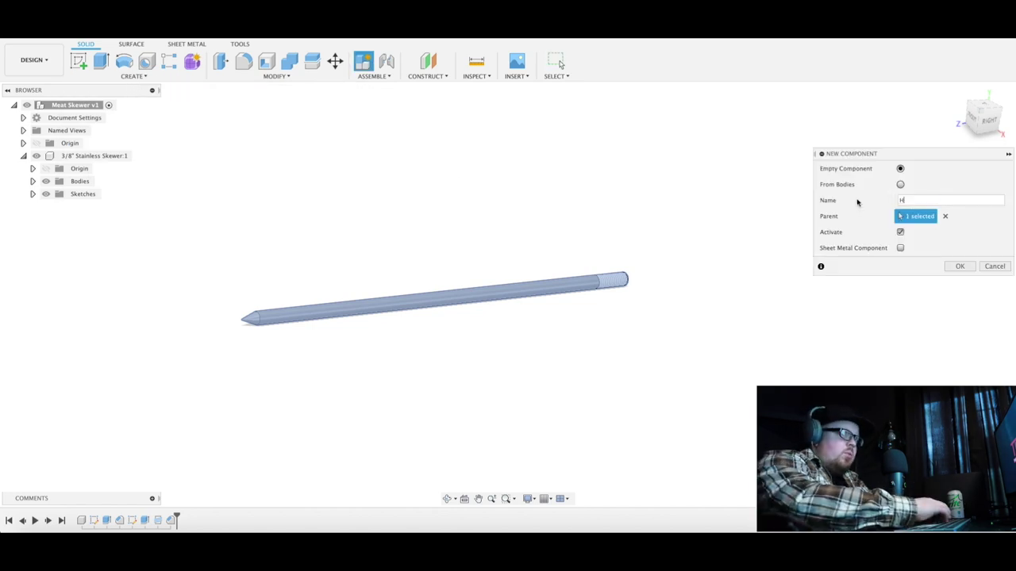
pyautogui.write('andle')
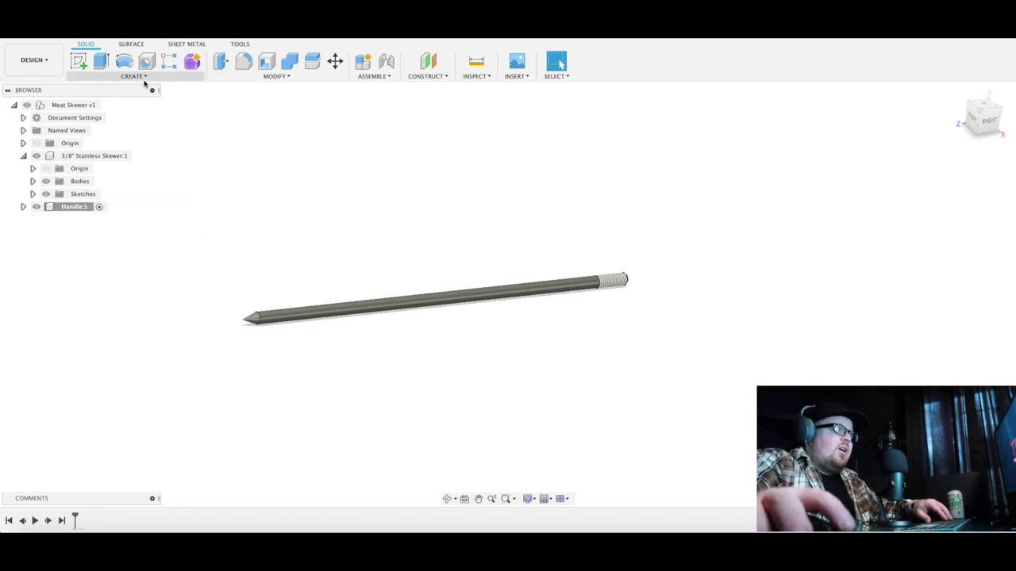
pyautogui.click(38, 157)
pyautogui.click(37, 156)
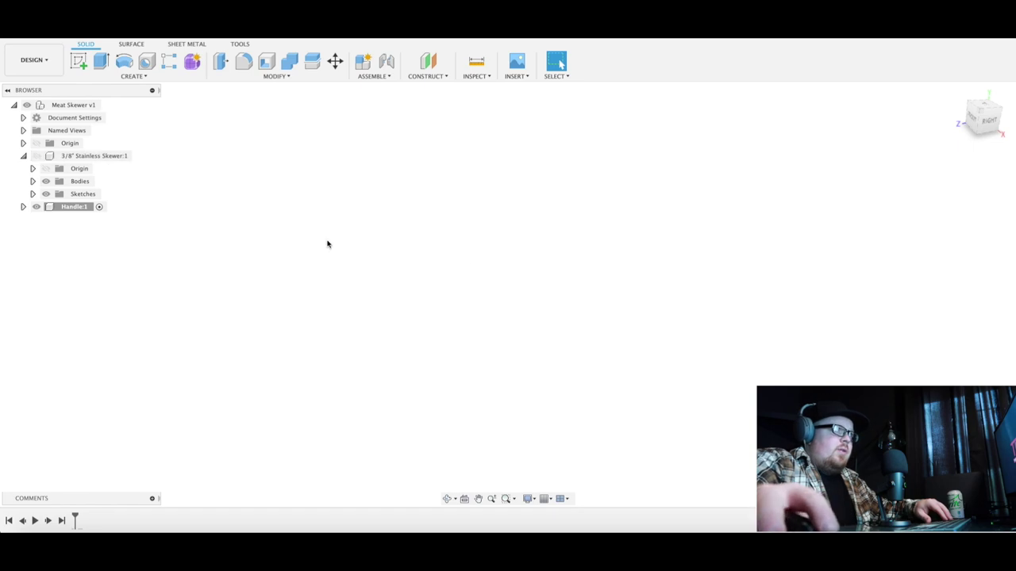
# Start a new sketch on the plane for the handle, abandoning a circle at the origin
pyautogui.click(134, 77)
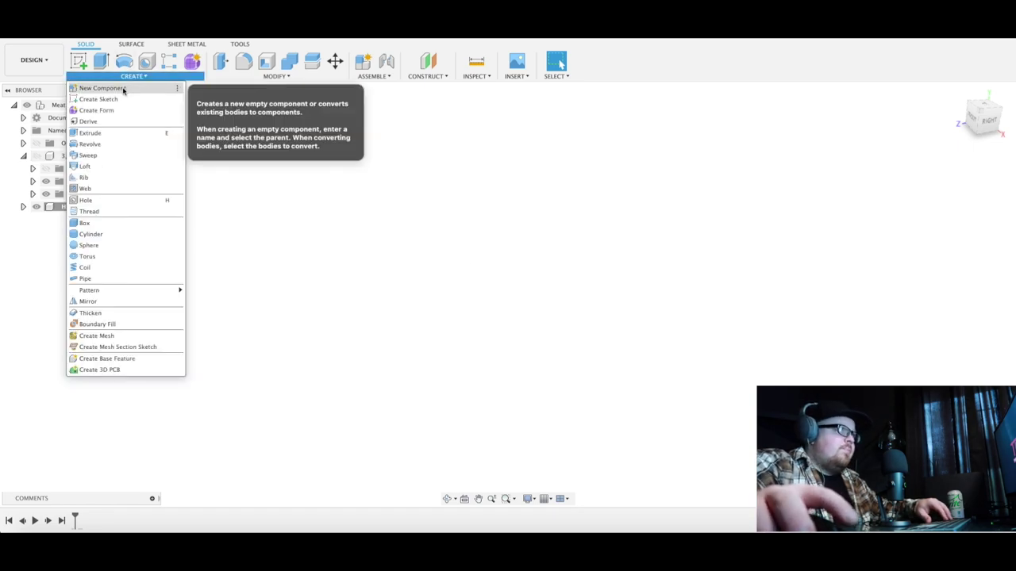
pyautogui.click(136, 99)
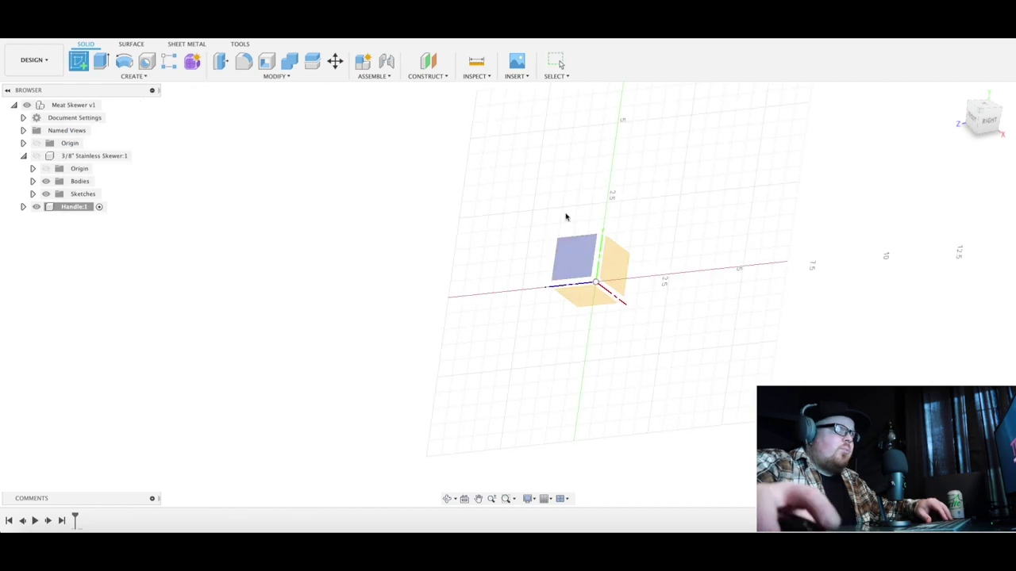
pyautogui.click(594, 261)
pyautogui.press('c')
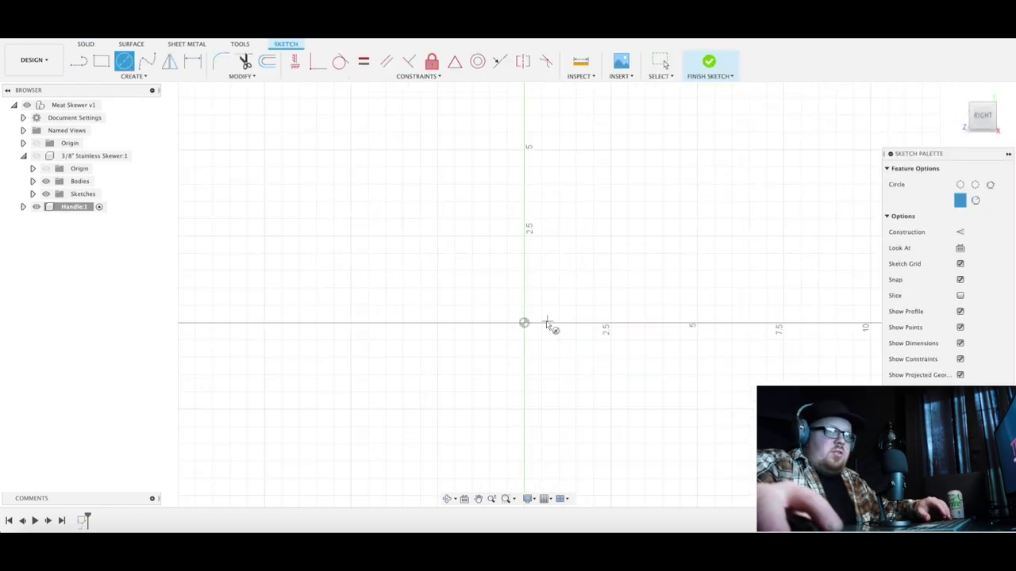
pyautogui.click(524, 323)
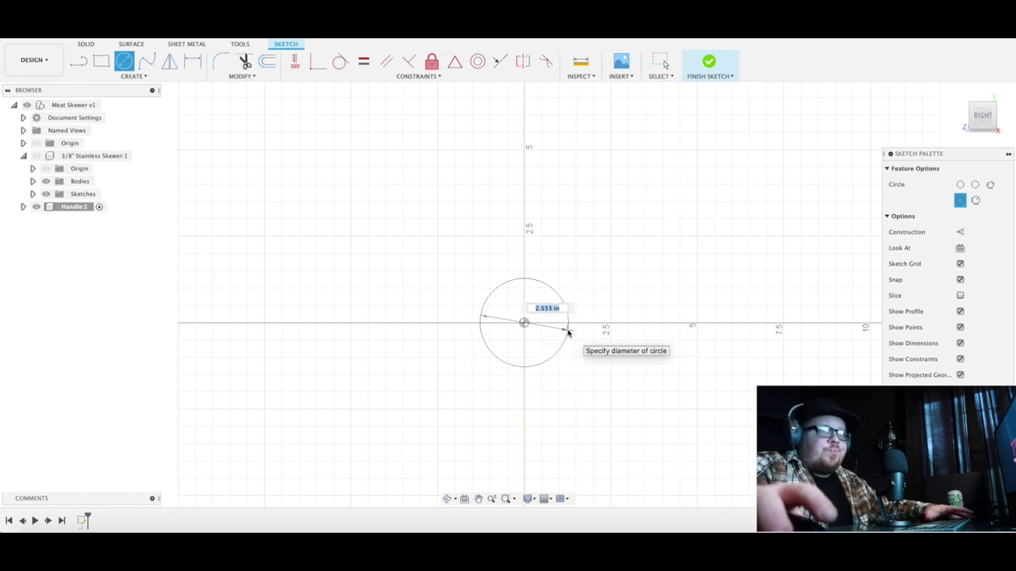
pyautogui.press('Escape')
# Draw a 5 in horizontal line starting at the sketch origin
pyautogui.press('l')
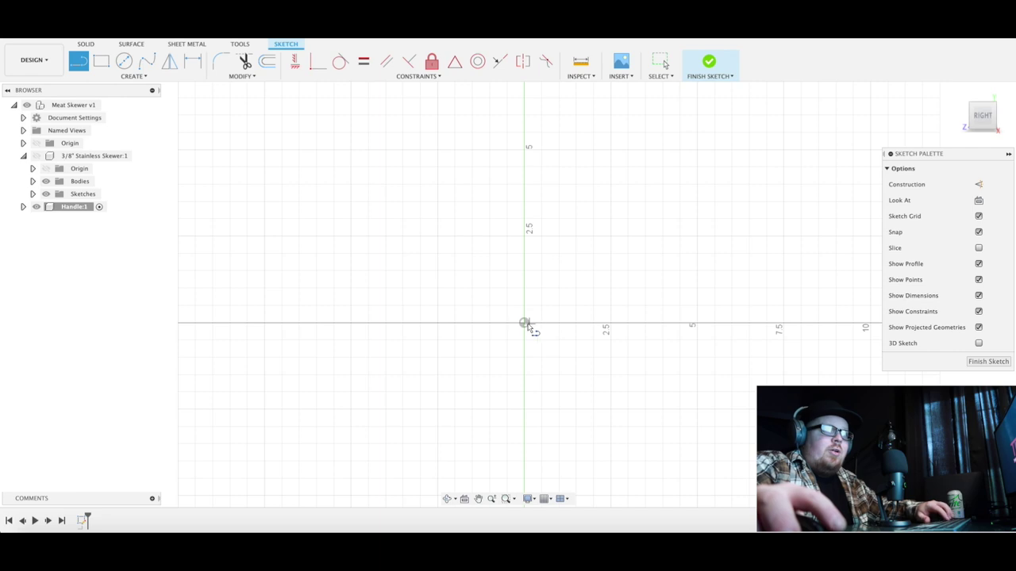
pyautogui.click(524, 324)
pyautogui.moveTo(676, 326); pyautogui.dragTo(390, 342, button='middle')
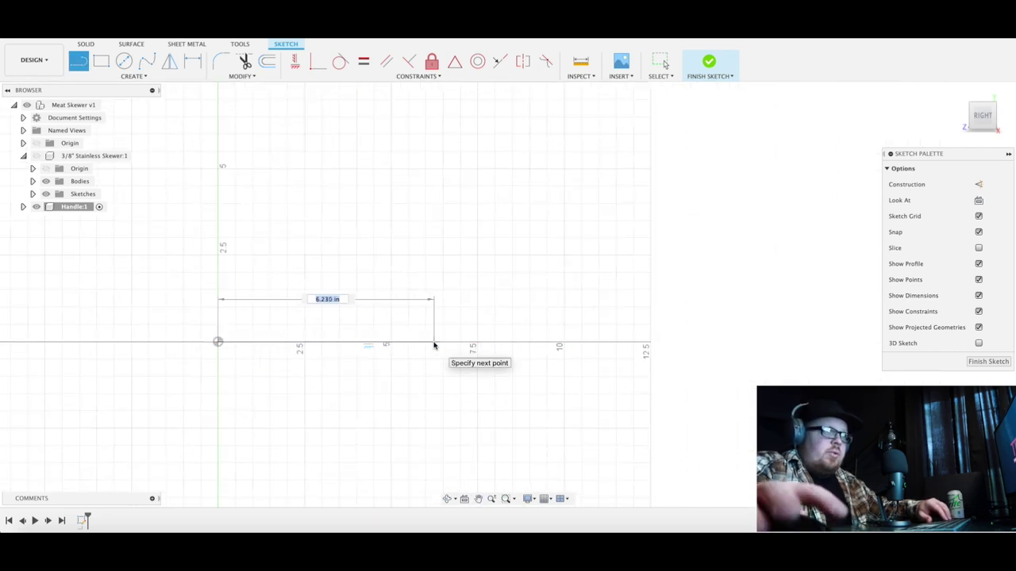
pyautogui.write('5')
pyautogui.press('Tab')
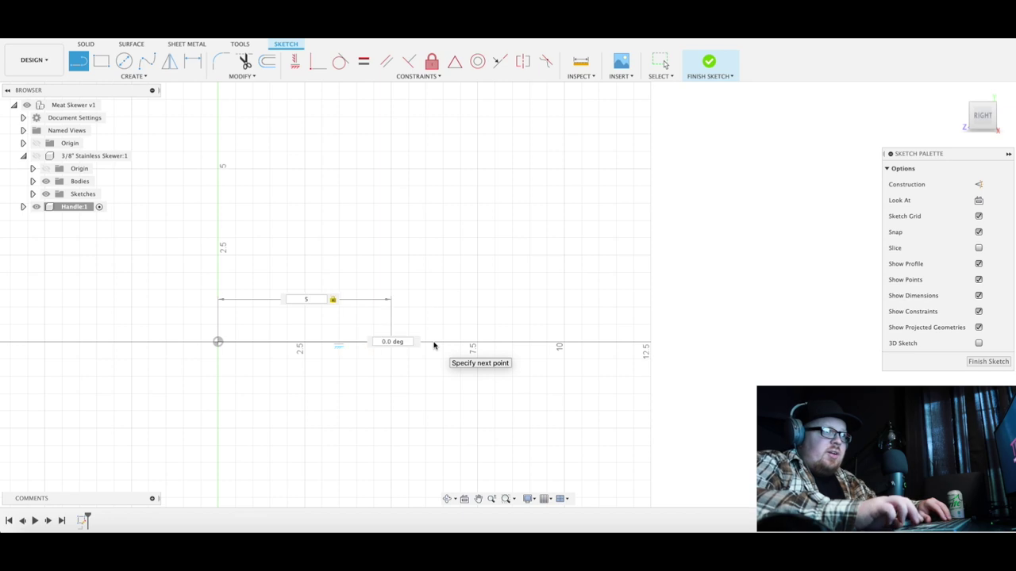
pyautogui.press('Return')
pyautogui.press('Escape')
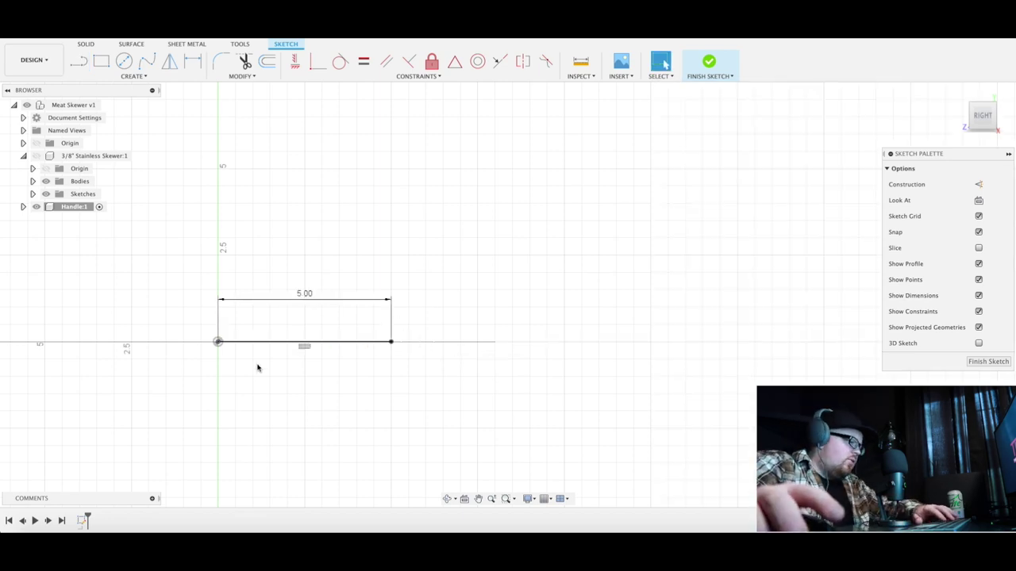
pyautogui.scroll(3, 268, 326)
pyautogui.moveTo(271, 287); pyautogui.dragTo(113, 293, button='middle')
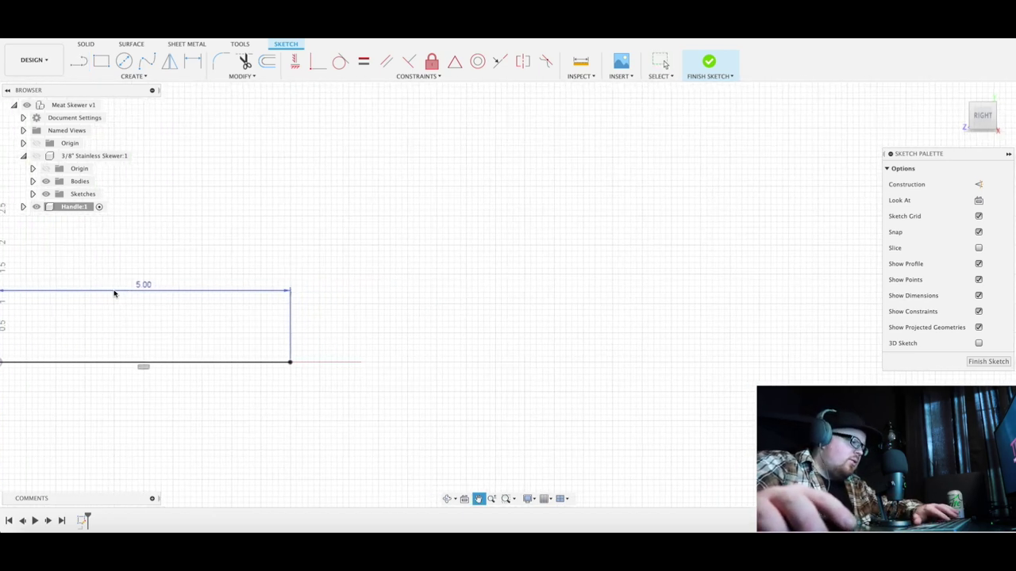
# Draw 0.45 in vertical lines up from both ends of the 5 in base line
pyautogui.moveTo(224, 323); pyautogui.dragTo(368, 329, button='middle')
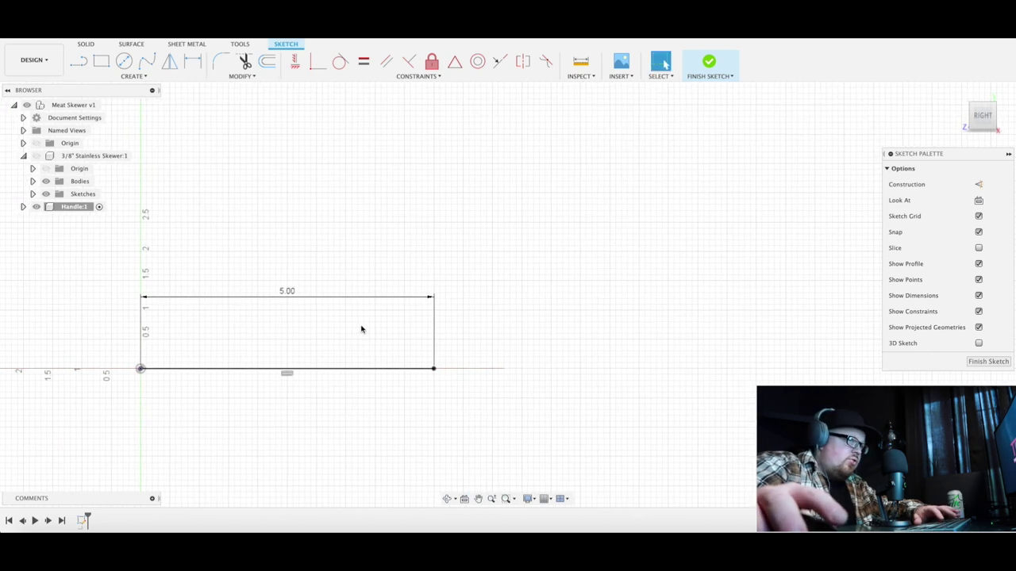
pyautogui.press('l')
pyautogui.click(433, 368)
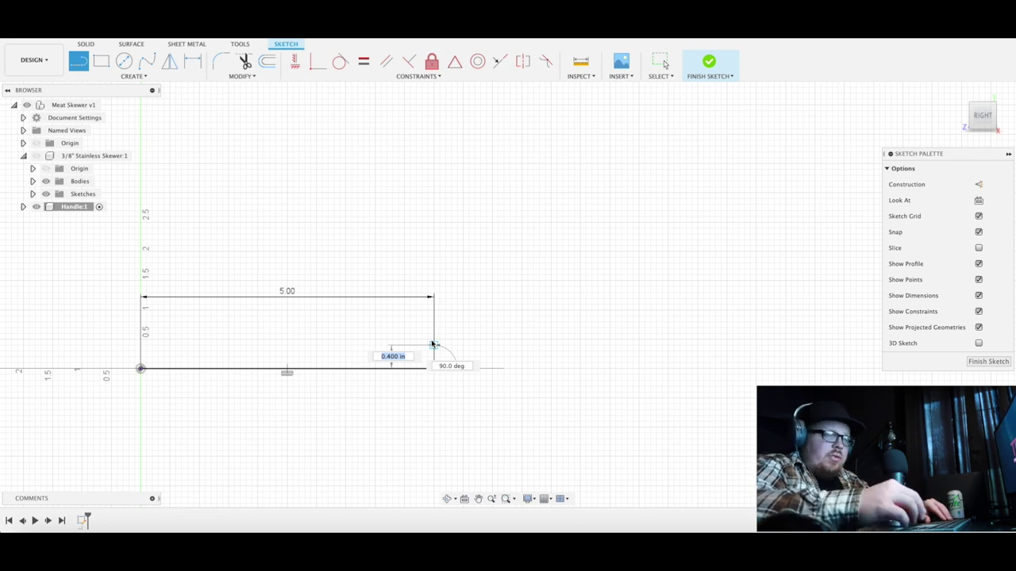
pyautogui.press('BackSpace')
pyautogui.press('Tab')
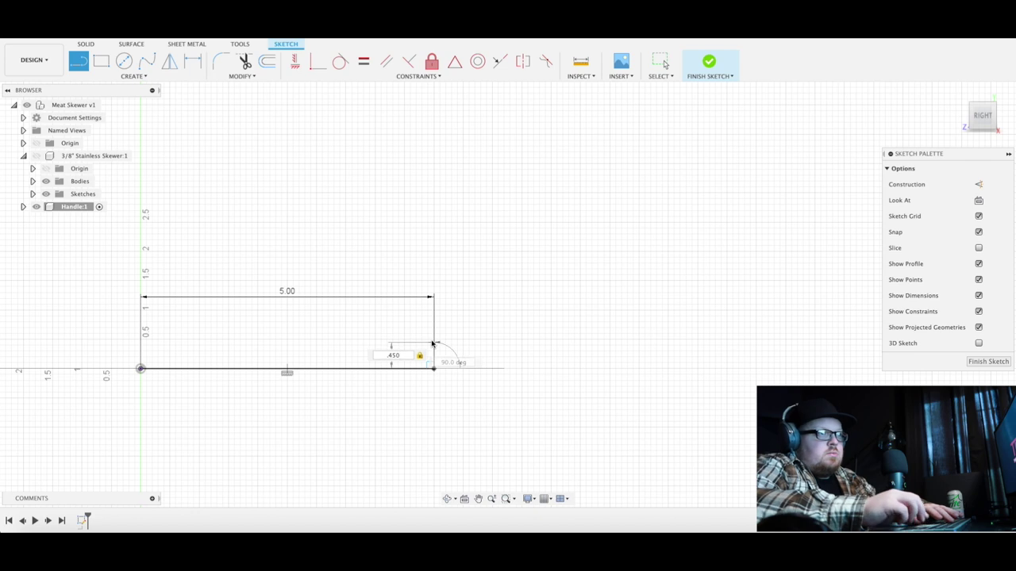
pyautogui.press('Return')
pyautogui.press('Escape')
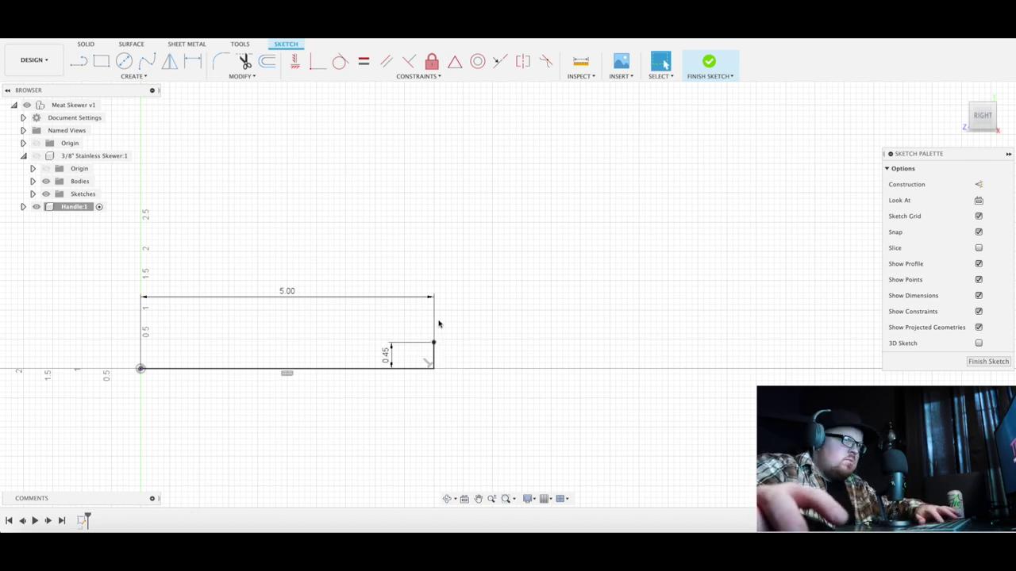
pyautogui.press('l')
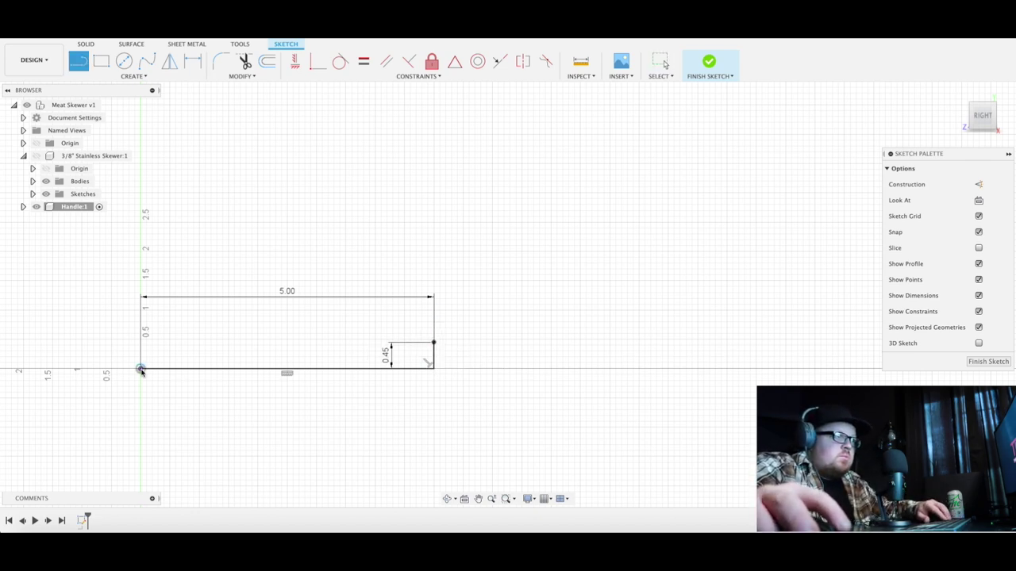
pyautogui.click(140, 370)
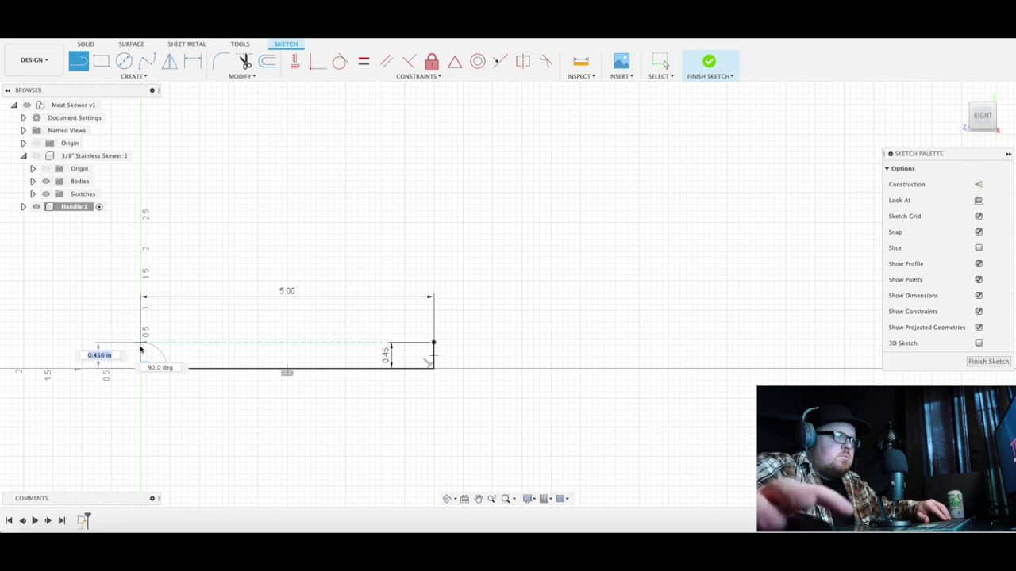
pyautogui.press('Tab')
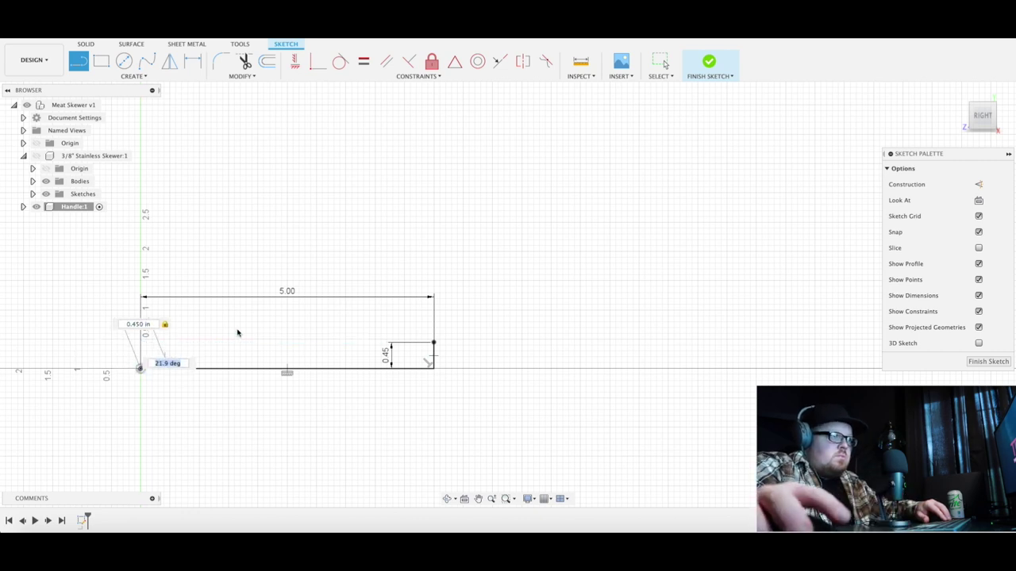
pyautogui.click(141, 345)
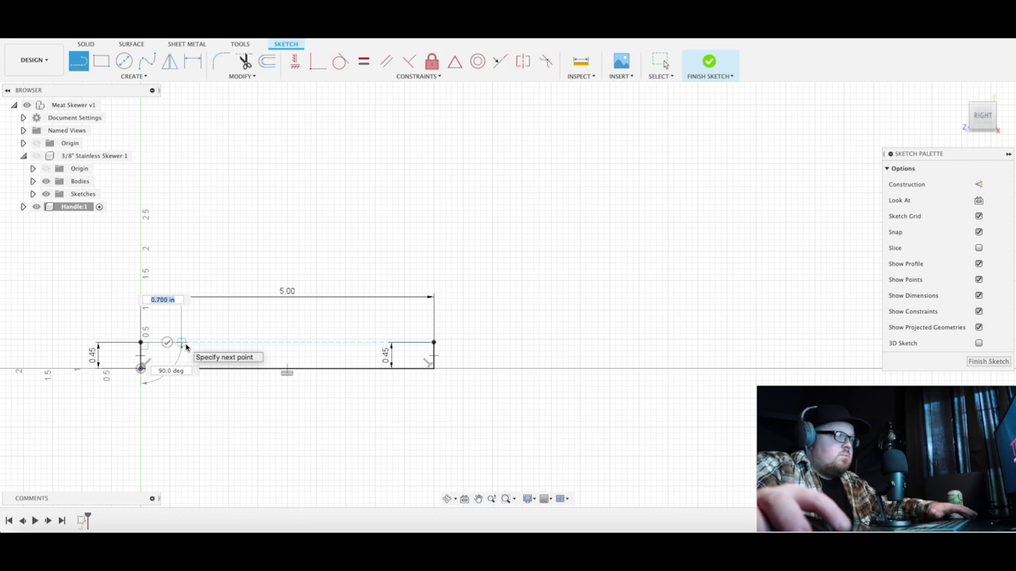
pyautogui.press('Escape')
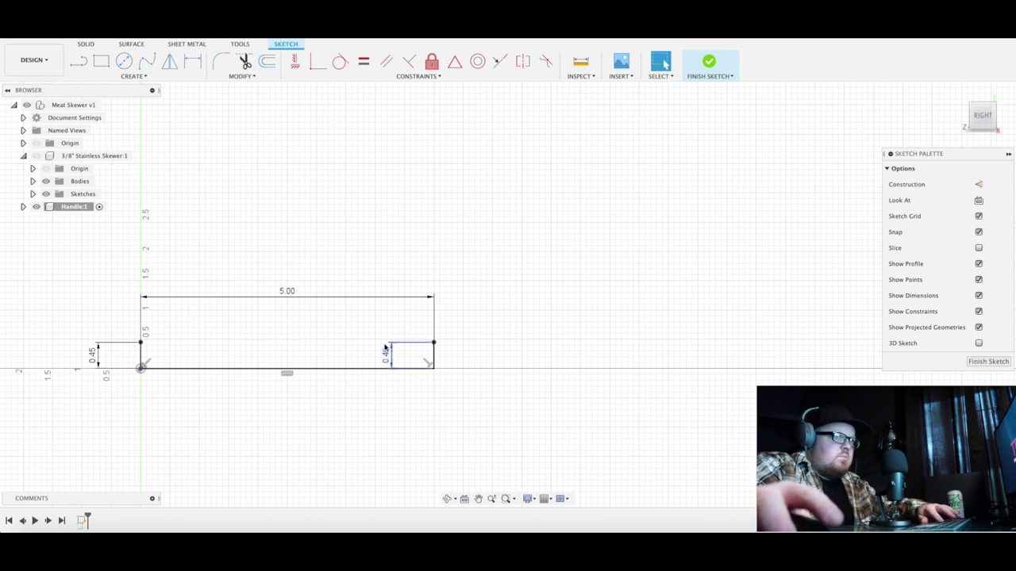
# Add 1.00 in horizontal lines running inward from the top of each end
pyautogui.press('l')
pyautogui.click(434, 344)
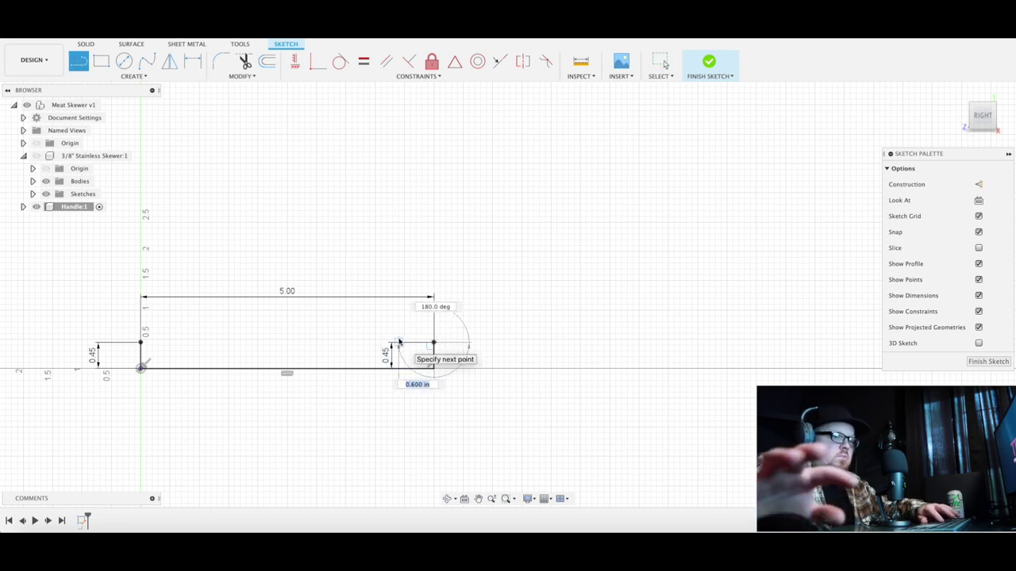
pyautogui.write('1')
pyautogui.press('Return')
pyautogui.press('Escape')
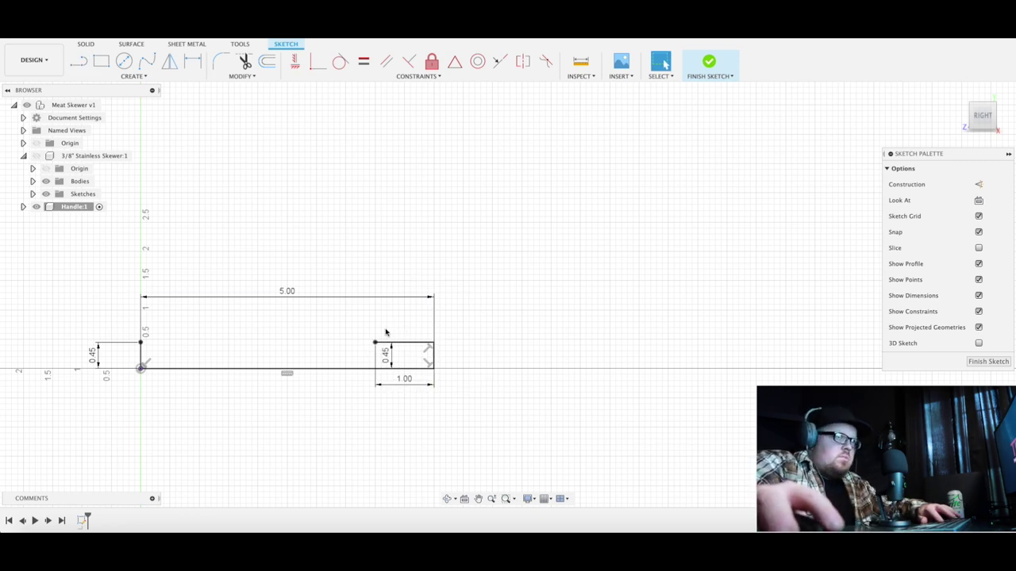
pyautogui.press('l')
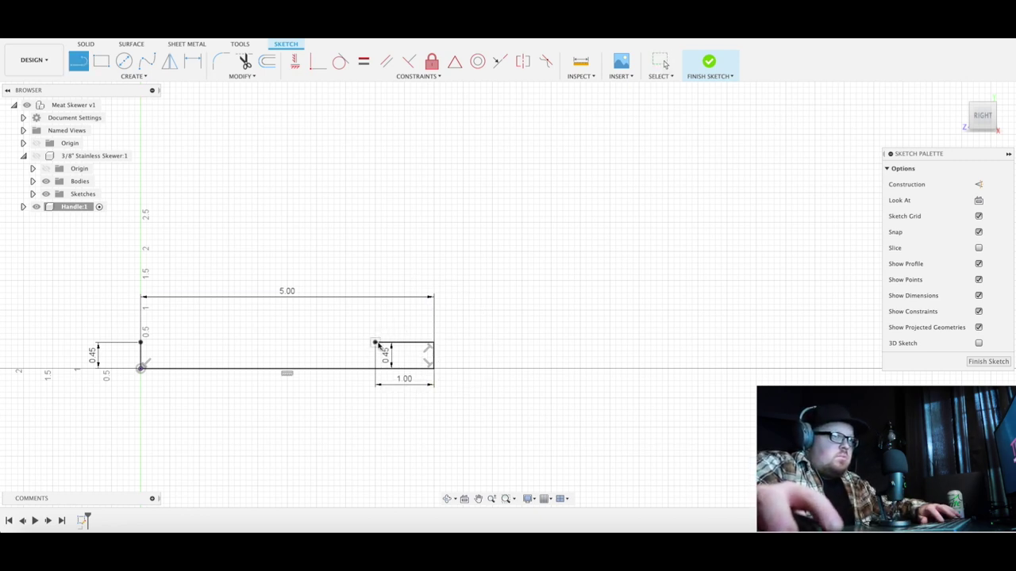
pyautogui.click(141, 344)
pyautogui.write('1')
pyautogui.press('Tab')
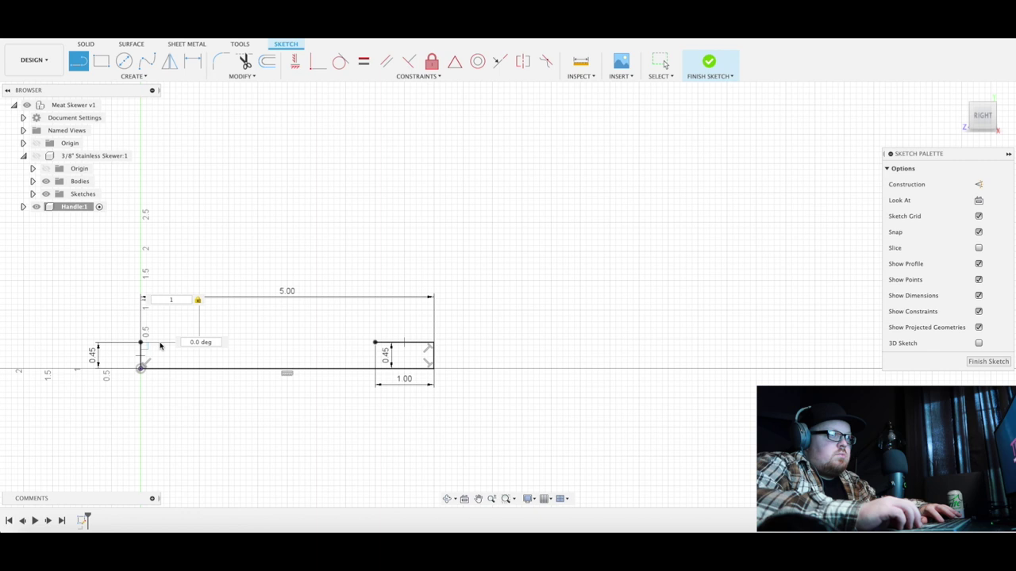
pyautogui.press('Return')
pyautogui.press('Escape')
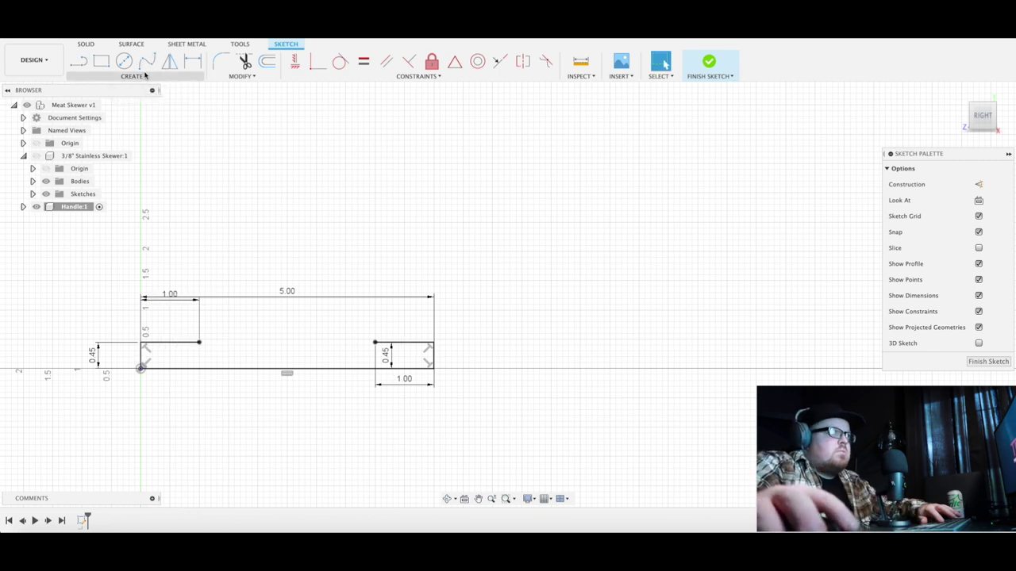
# Join the inner ends of the two top lines with a shallow downward three-point arc
pyautogui.click(133, 76)
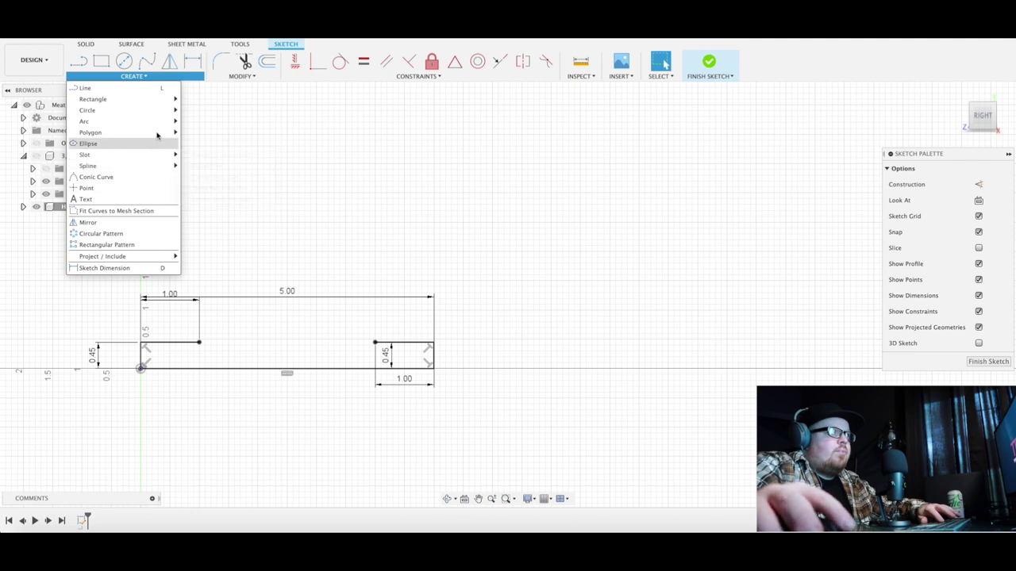
pyautogui.moveTo(167, 121)
pyautogui.click(212, 122)
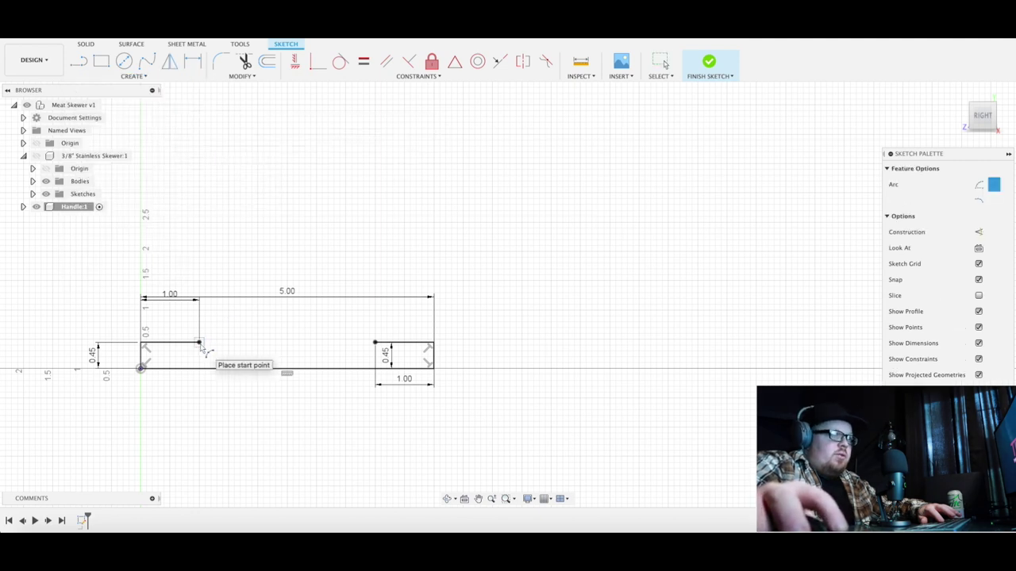
pyautogui.click(199, 343)
pyautogui.click(375, 343)
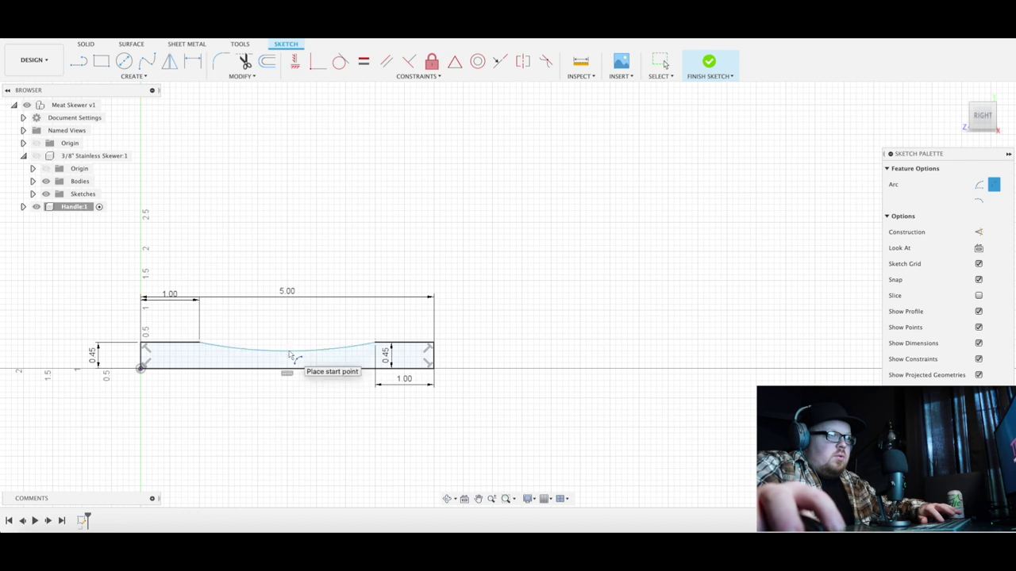
pyautogui.click(288, 352)
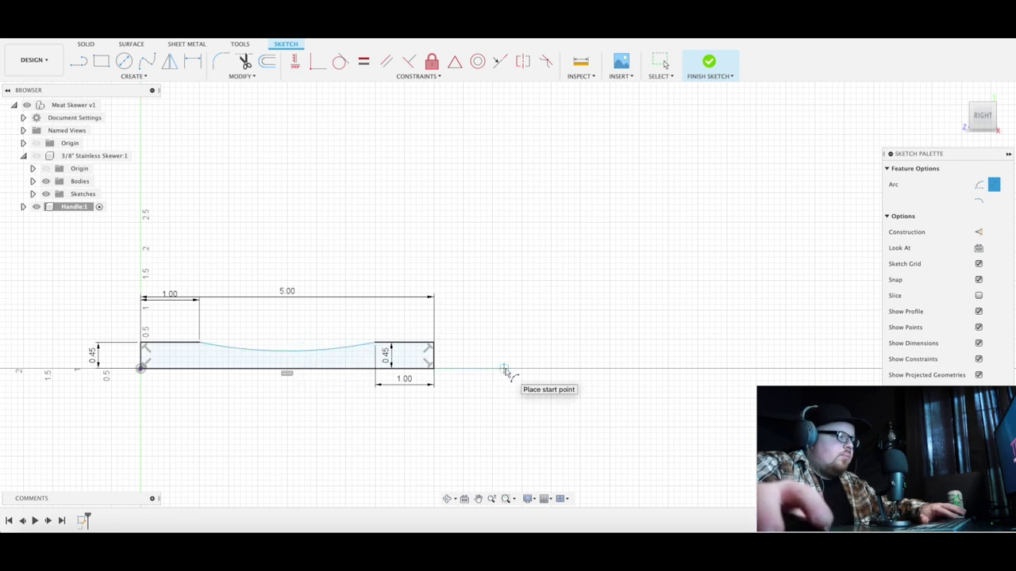
pyautogui.press('Escape')
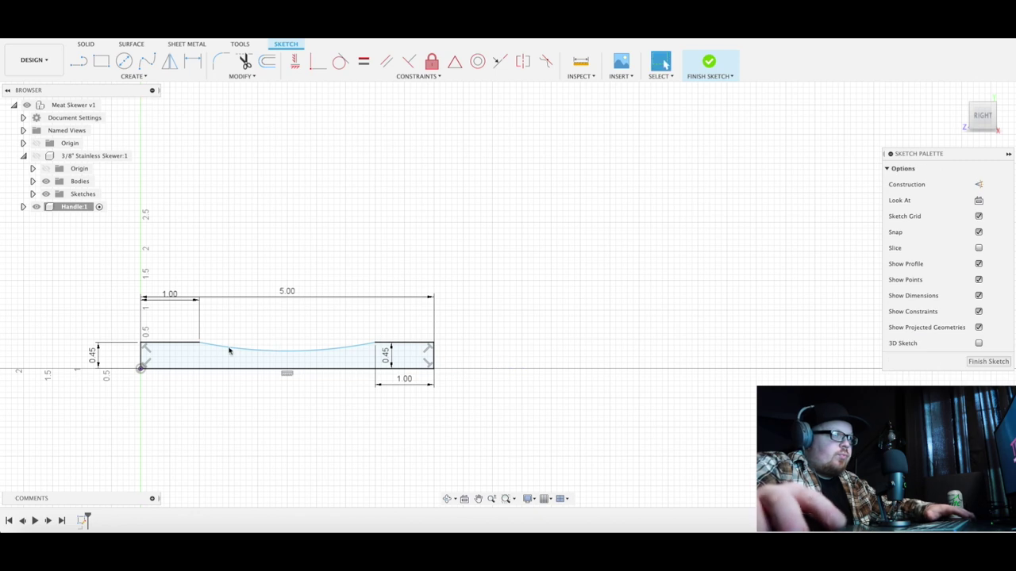
# Start a new line on the top edge near the left end
pyautogui.scroll(2, 198, 342)
pyautogui.press('l')
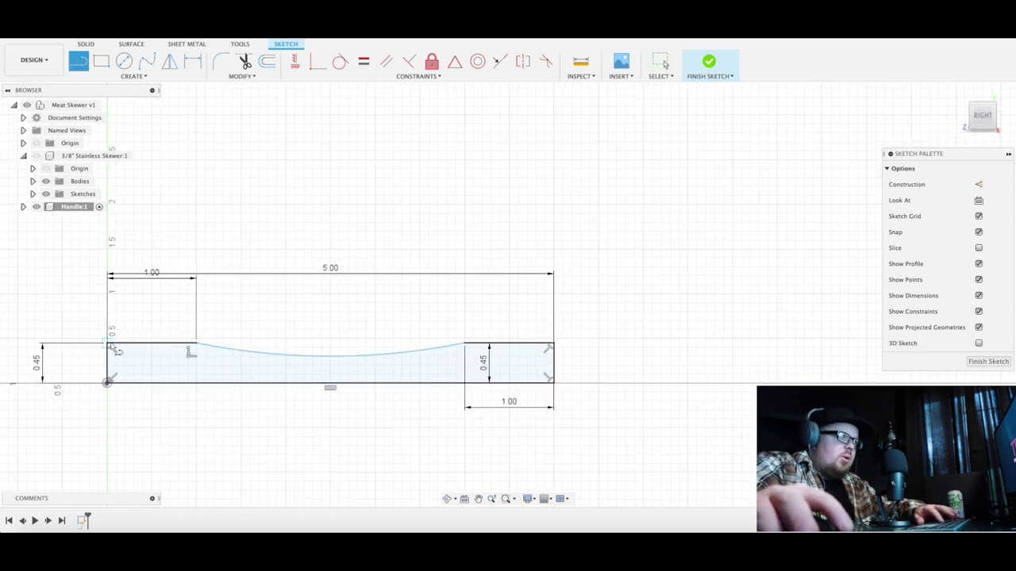
pyautogui.click(152, 344)
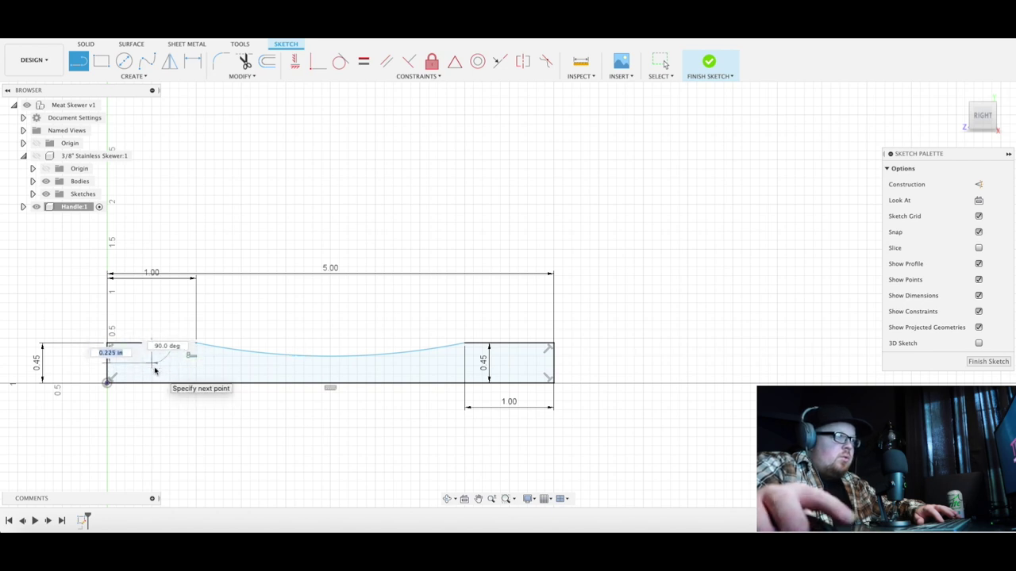
# Finish a 0.30 in vertical line down from the top edge near the left end
pyautogui.press('BackSpace')
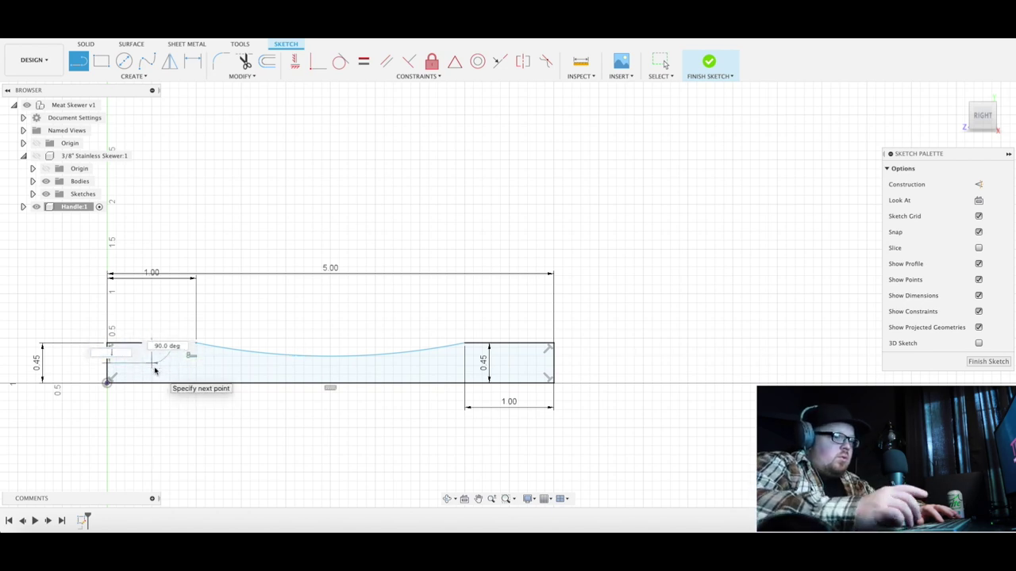
pyautogui.press('Tab')
pyautogui.press('Return')
pyautogui.press('Escape')
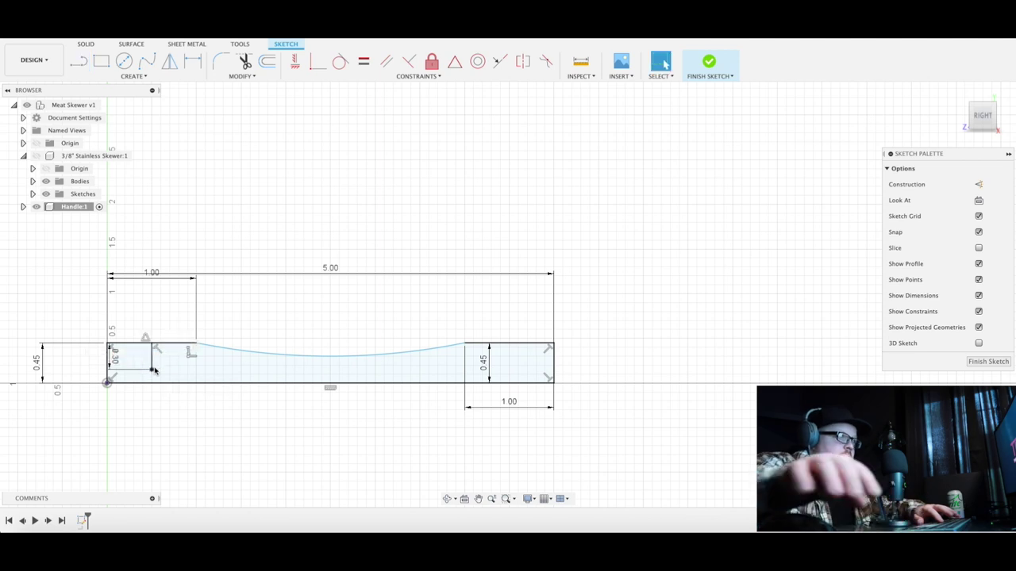
pyautogui.scroll(3, 152, 357)
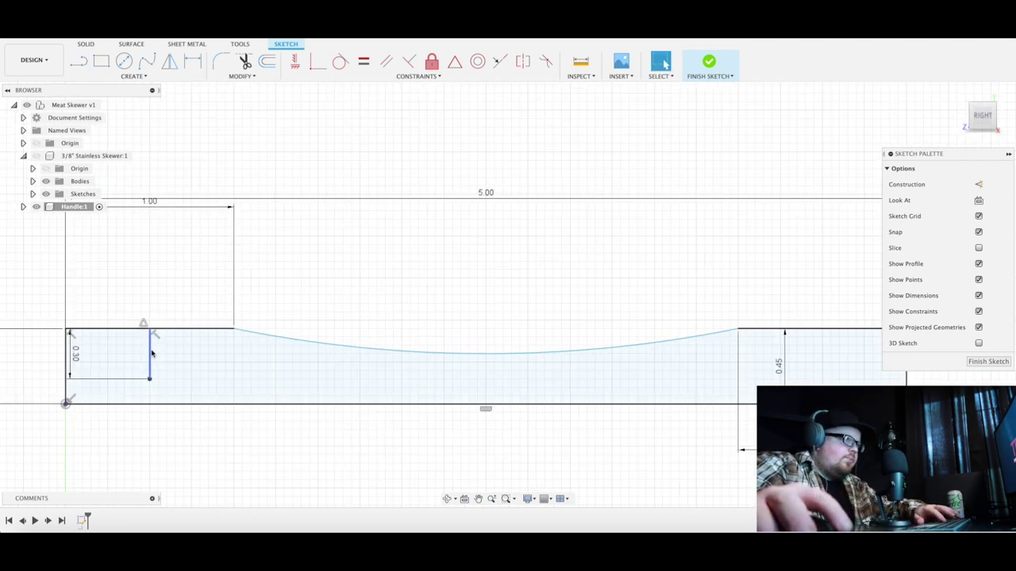
pyautogui.click(150, 354)
# Offset the vertical line by 0.1, then change the gap to 0.125
pyautogui.press('o')
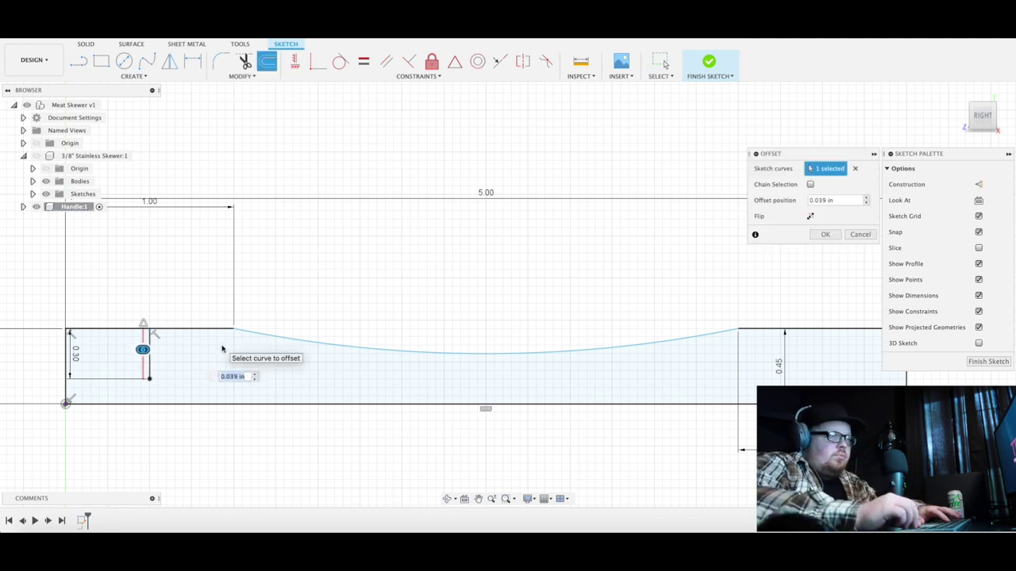
pyautogui.press('BackSpace')
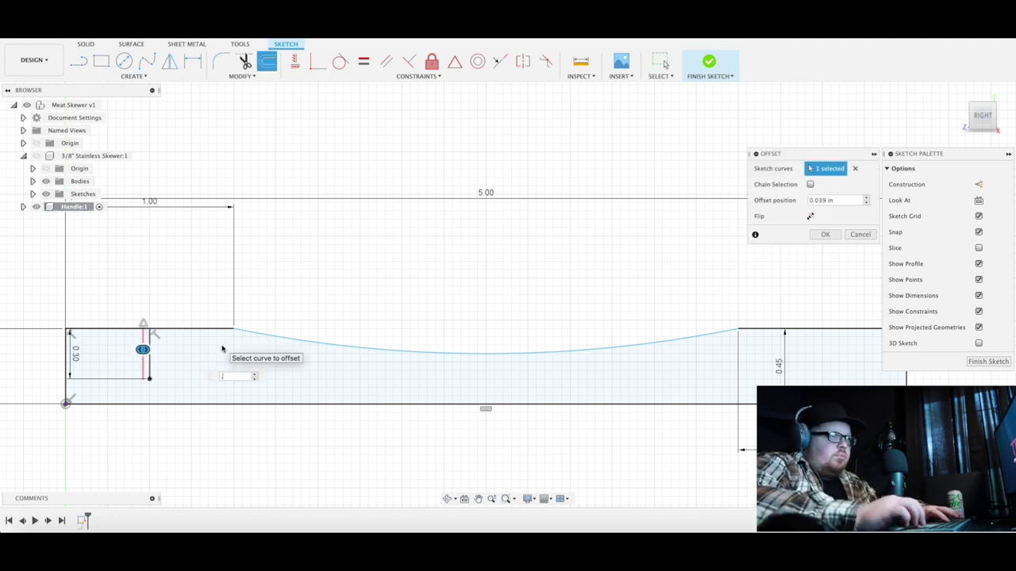
pyautogui.write('.1')
pyautogui.press('Return')
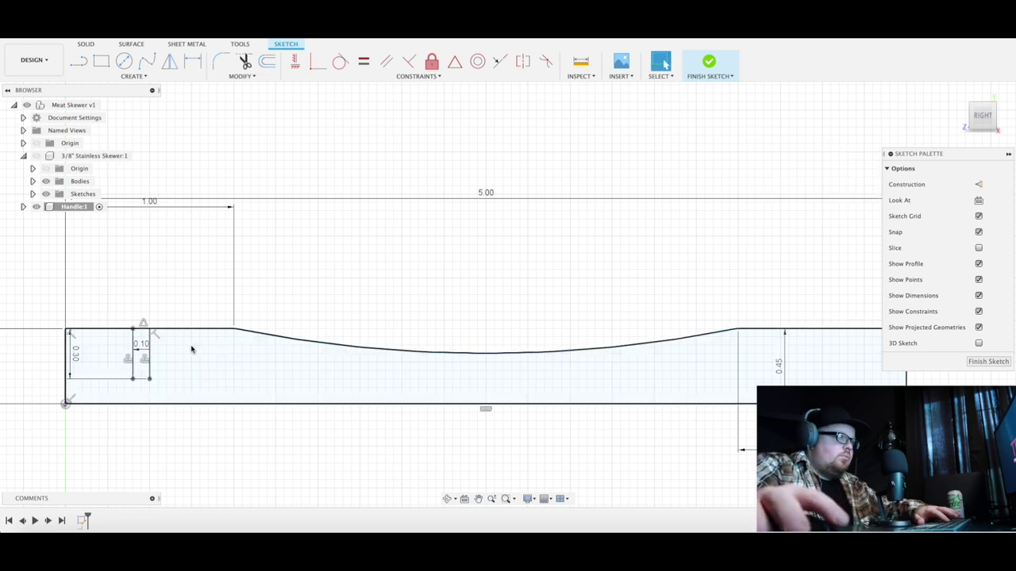
pyautogui.doubleClick(144, 347)
pyautogui.press('BackSpace')
pyautogui.write('.125')
pyautogui.press('Return')
# Delete the 0.125 dimension and trim the top edge above the small rectangle
pyautogui.press('l')
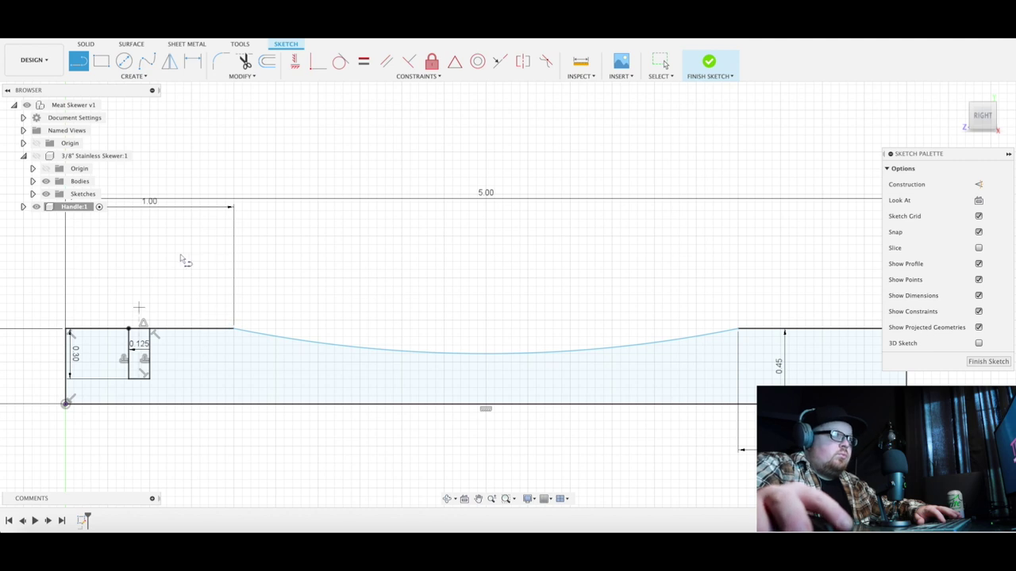
pyautogui.press('Escape')
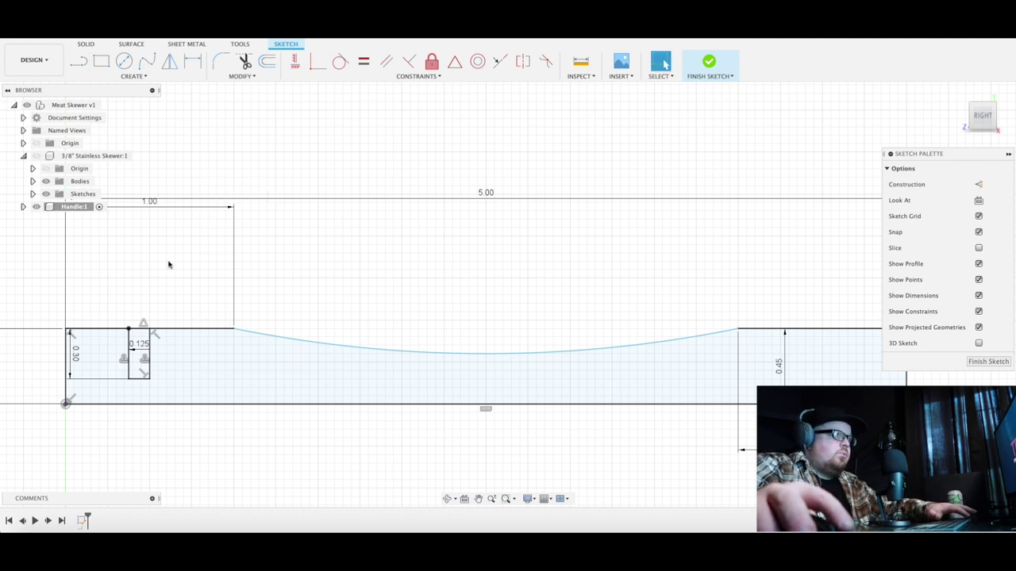
pyautogui.click(124, 358)
pyautogui.press('Delete')
pyautogui.press('t')
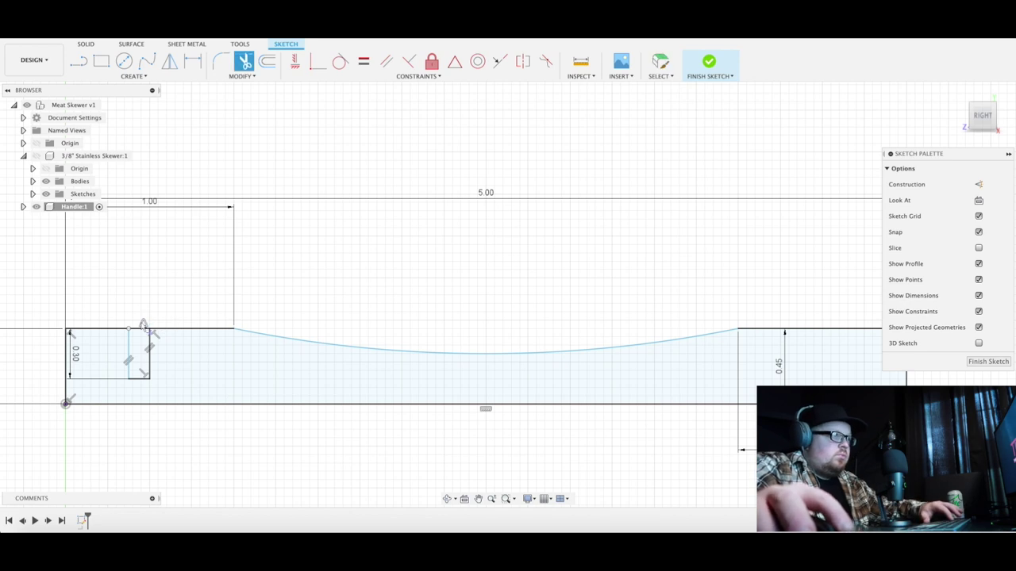
pyautogui.click(143, 329)
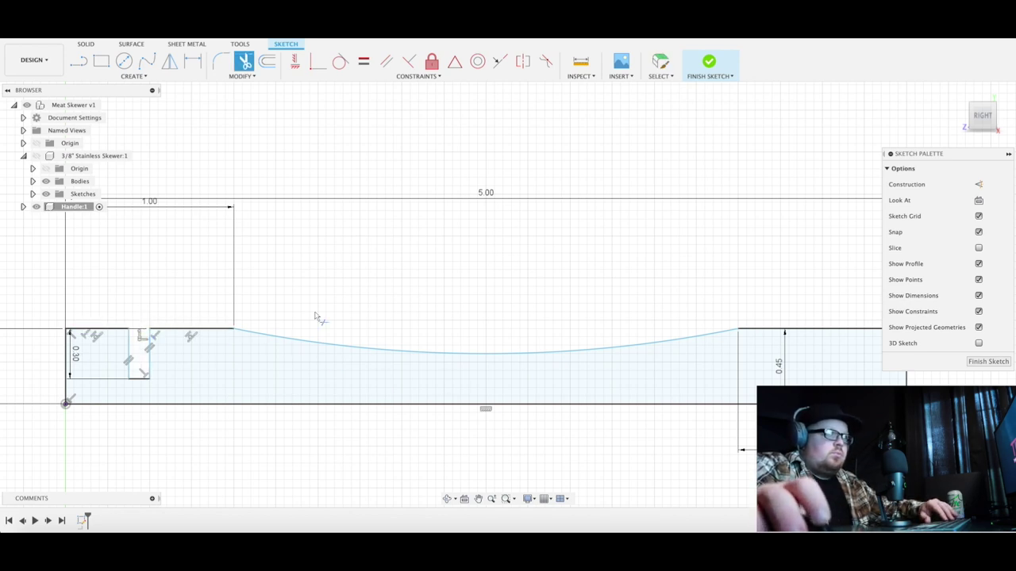
pyautogui.scroll(-3, 317, 318)
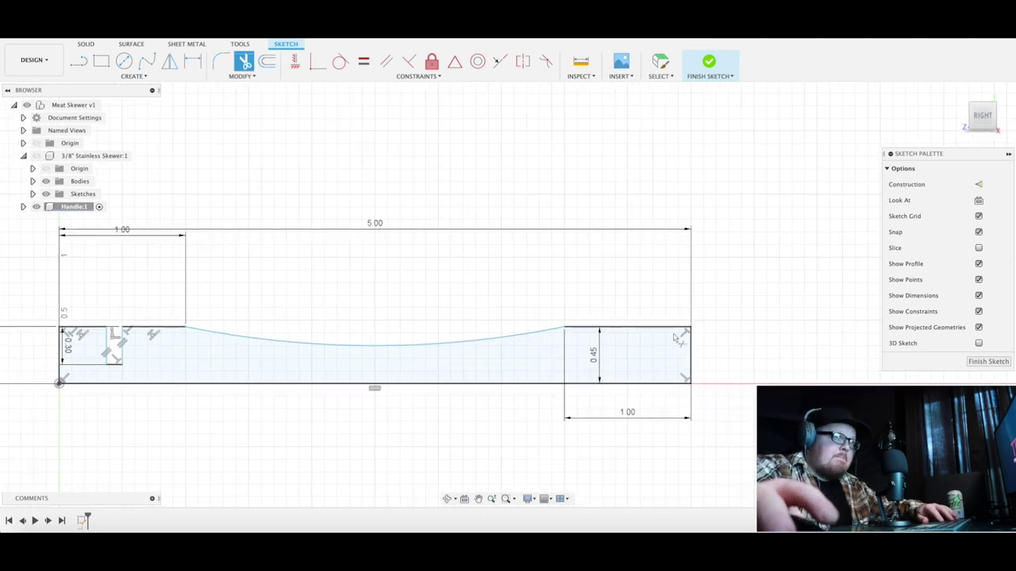
pyautogui.press('Escape')
# Draw a vertical line across the right end, then delete it
pyautogui.click(627, 327)
pyautogui.click(627, 384)
pyautogui.press('Escape')
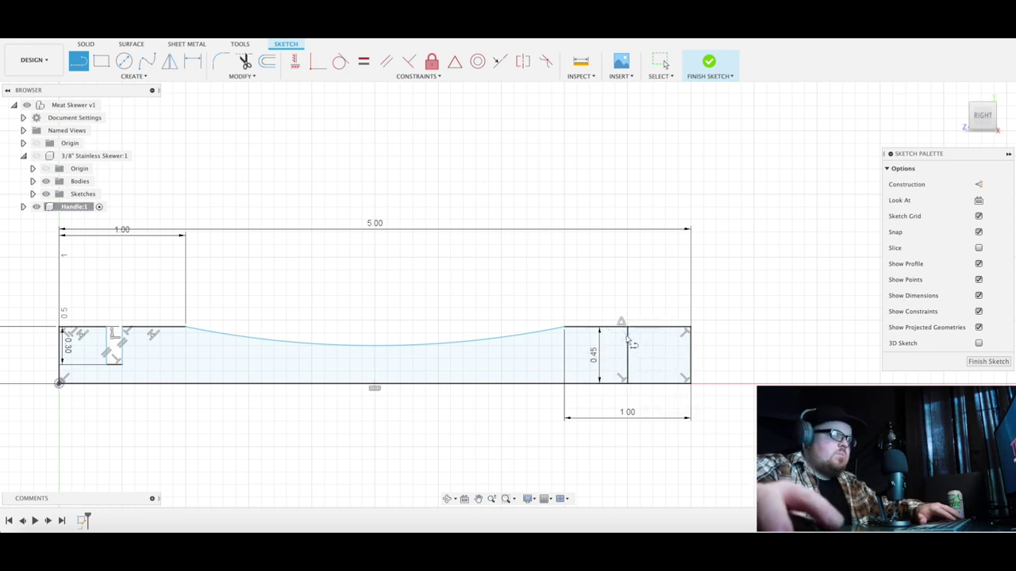
pyautogui.press('Escape')
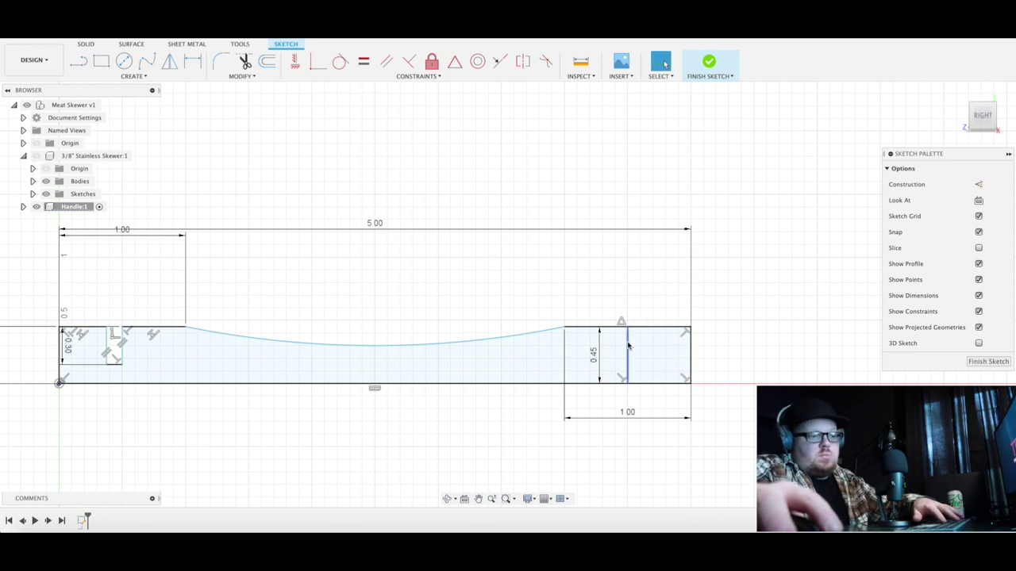
pyautogui.click(627, 345)
pyautogui.press('Delete')
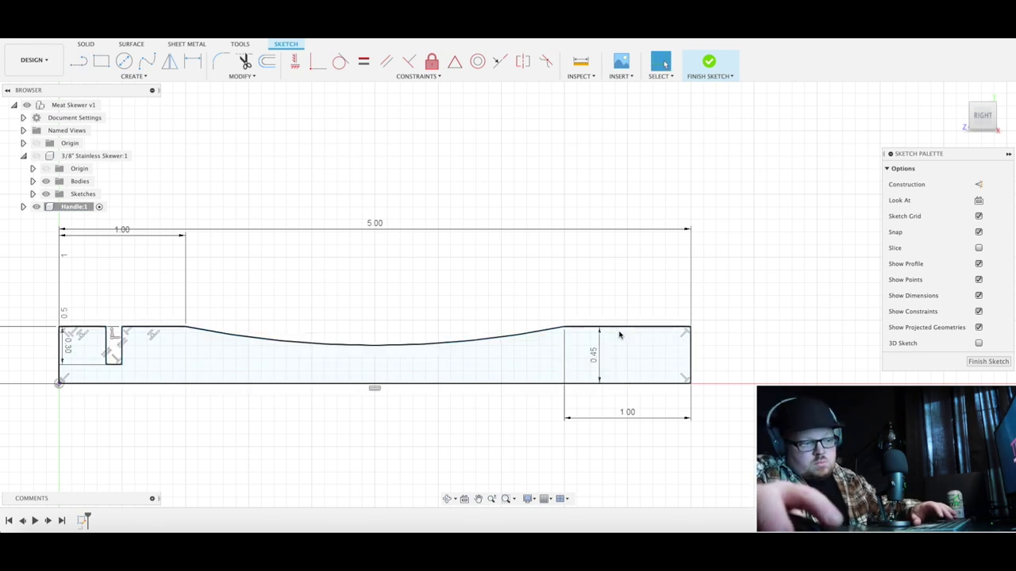
# Draw the first right-end groove: a vertical edge, a 0.125 bottom and a side to the top
pyautogui.press('l')
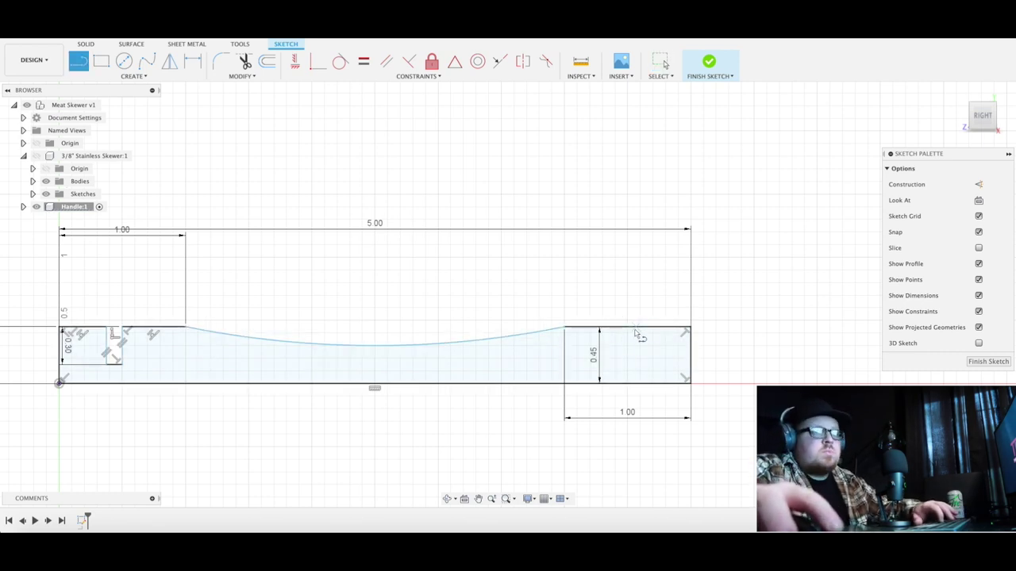
pyautogui.click(627, 327)
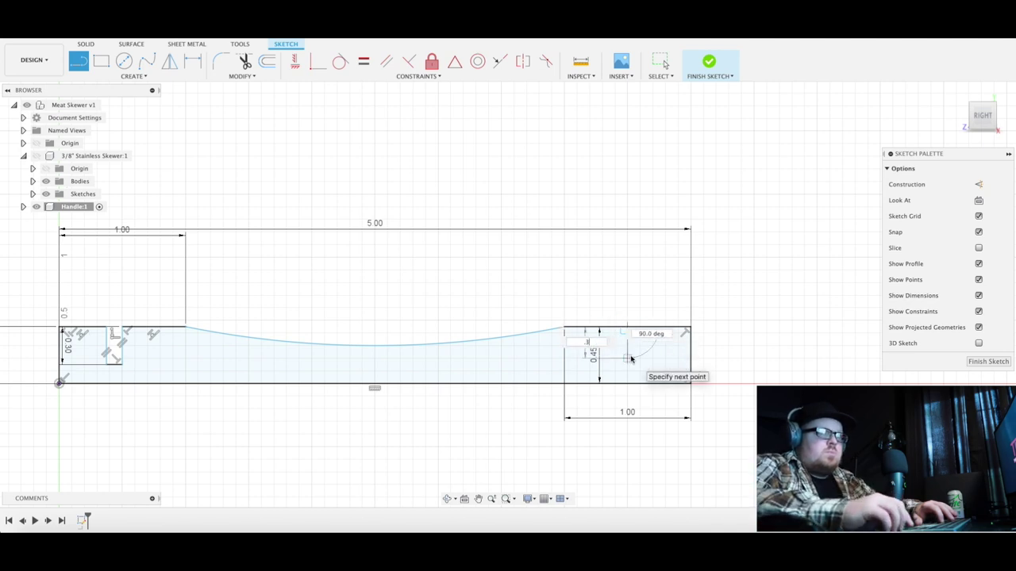
pyautogui.press('Return')
pyautogui.press('Escape')
pyautogui.press('l')
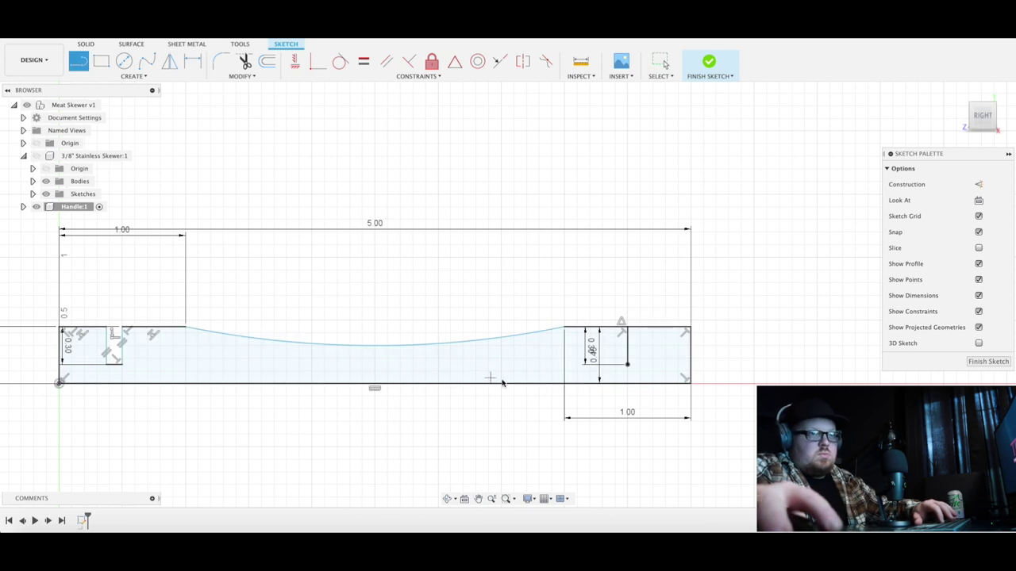
pyautogui.click(626, 366)
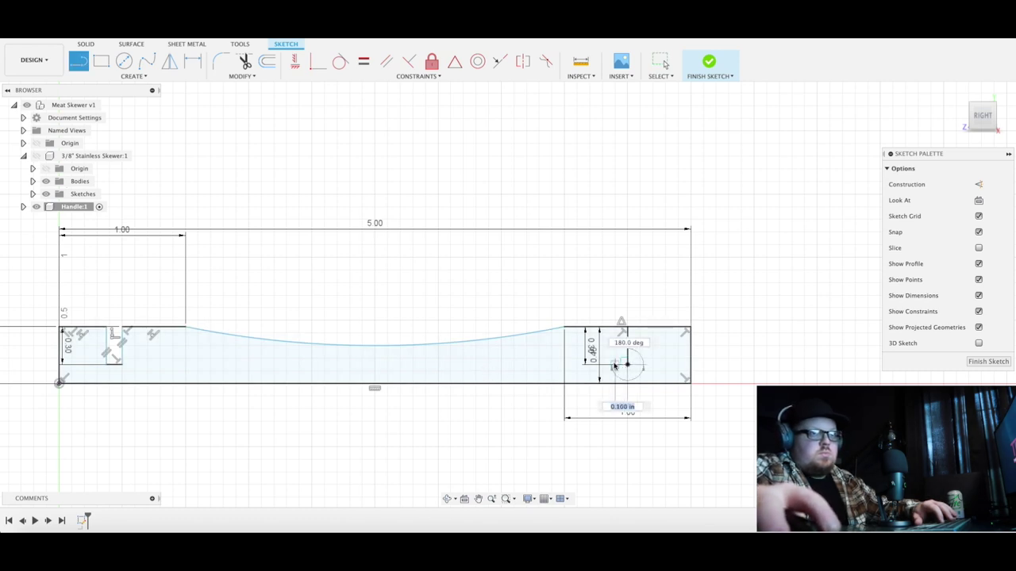
pyautogui.write('0.125')
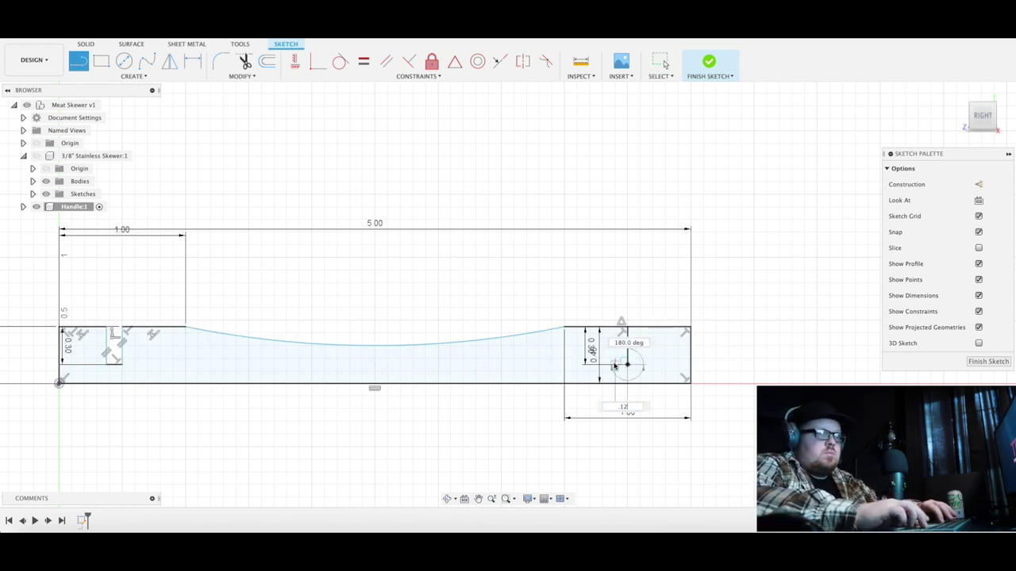
pyautogui.press('Return')
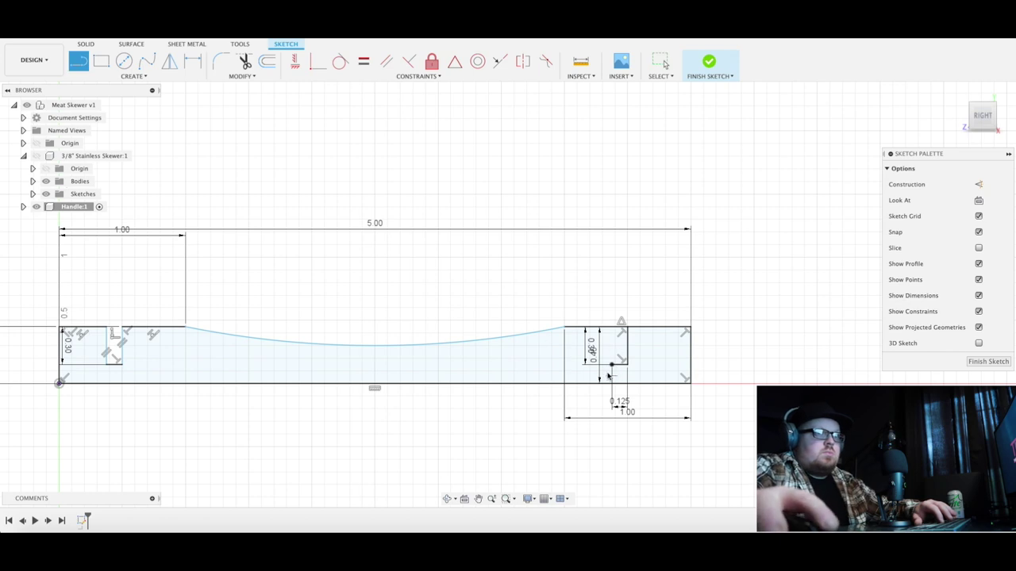
pyautogui.click(612, 366)
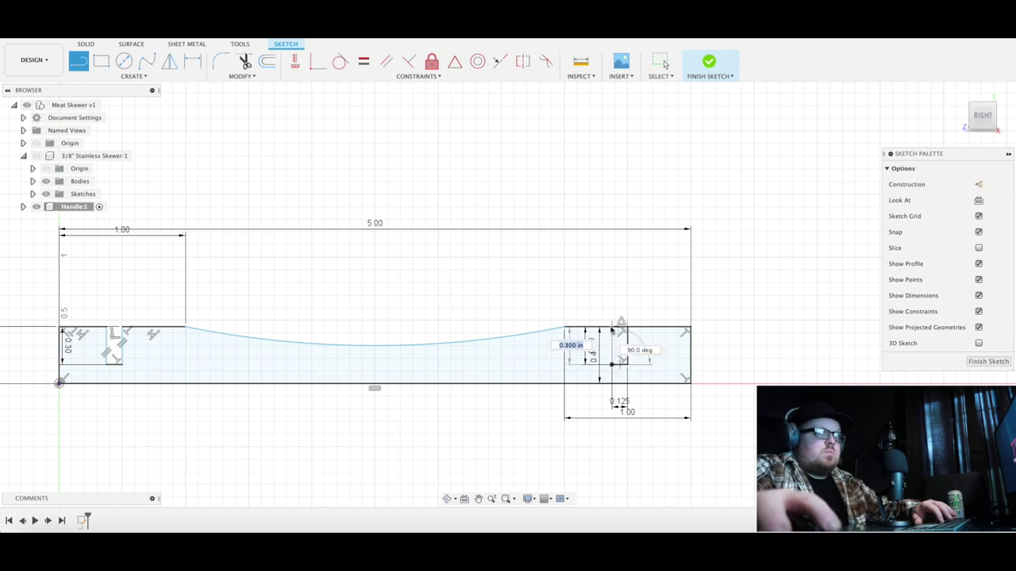
pyautogui.click(612, 328)
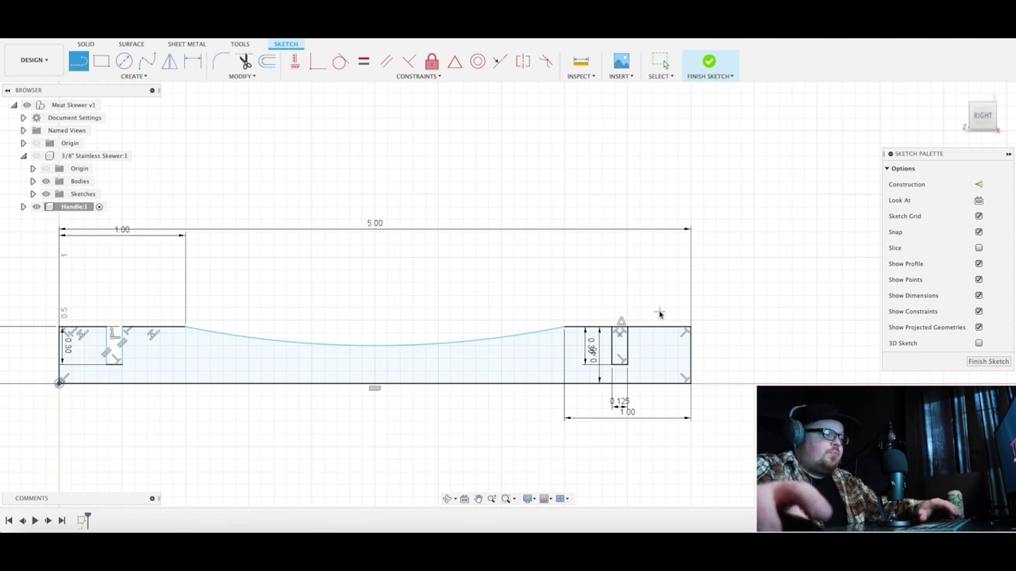
pyautogui.press('t')
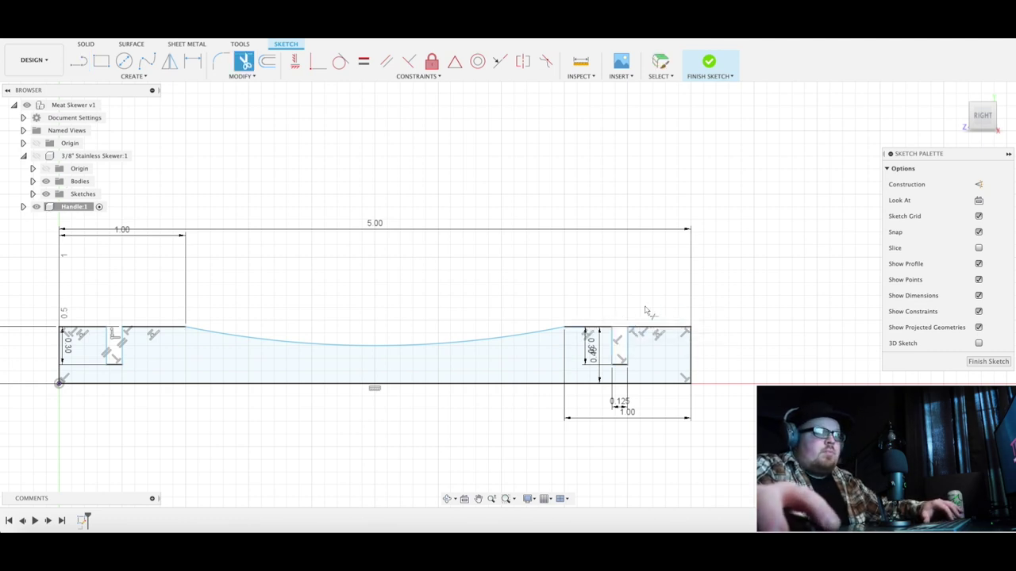
# Draw a 0.125 line for the second groove and offset it 0.125, flipped
pyautogui.press('l')
pyautogui.click(631, 350)
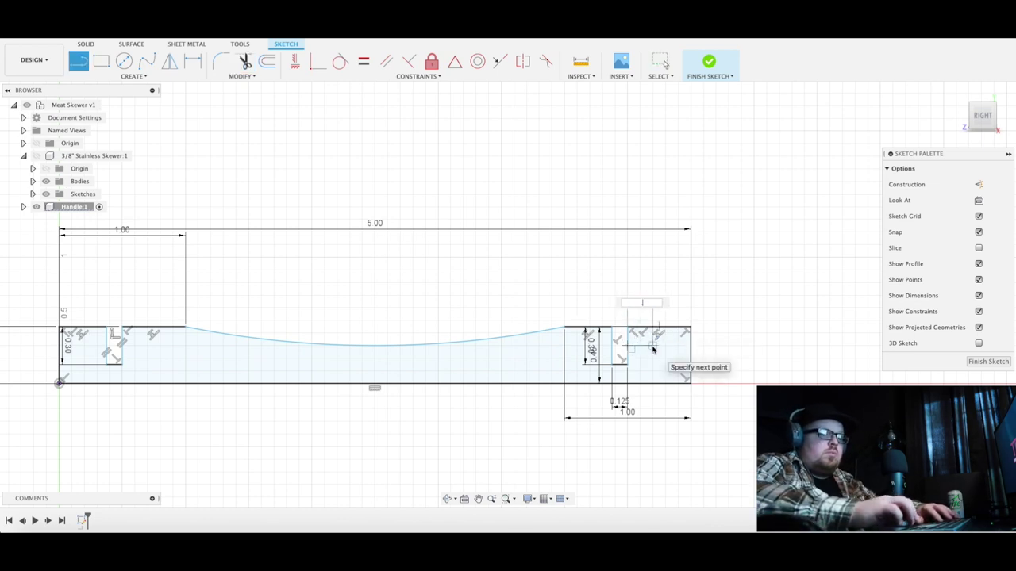
pyautogui.write('.125')
pyautogui.press('Tab')
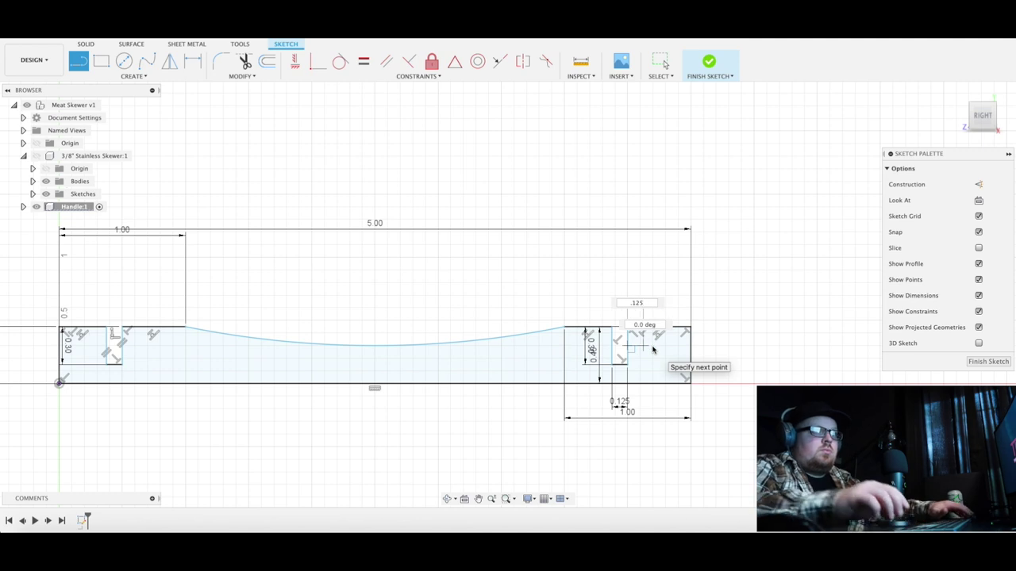
pyautogui.press('Return')
pyautogui.press('Escape')
pyautogui.click(629, 342)
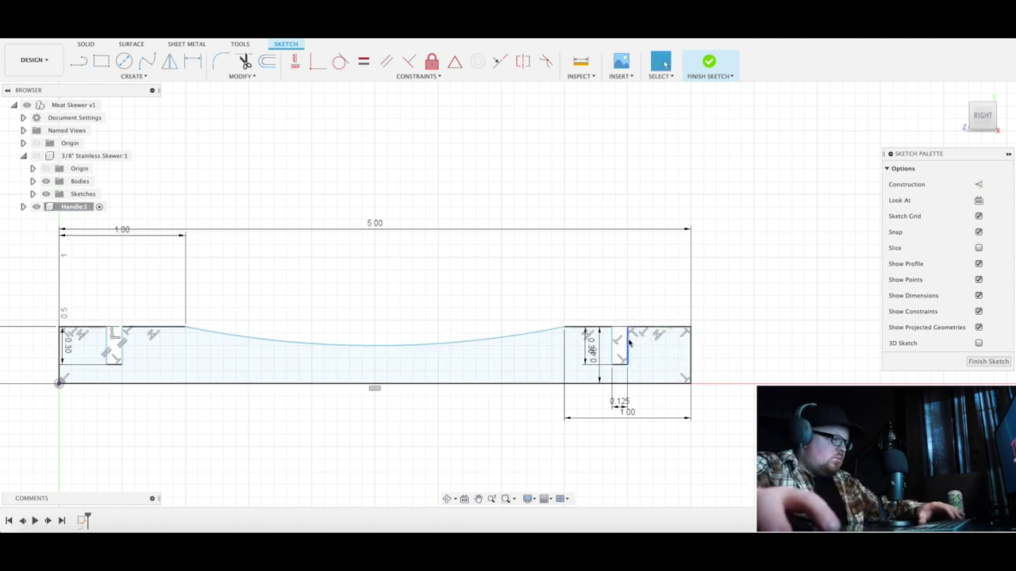
pyautogui.press('o')
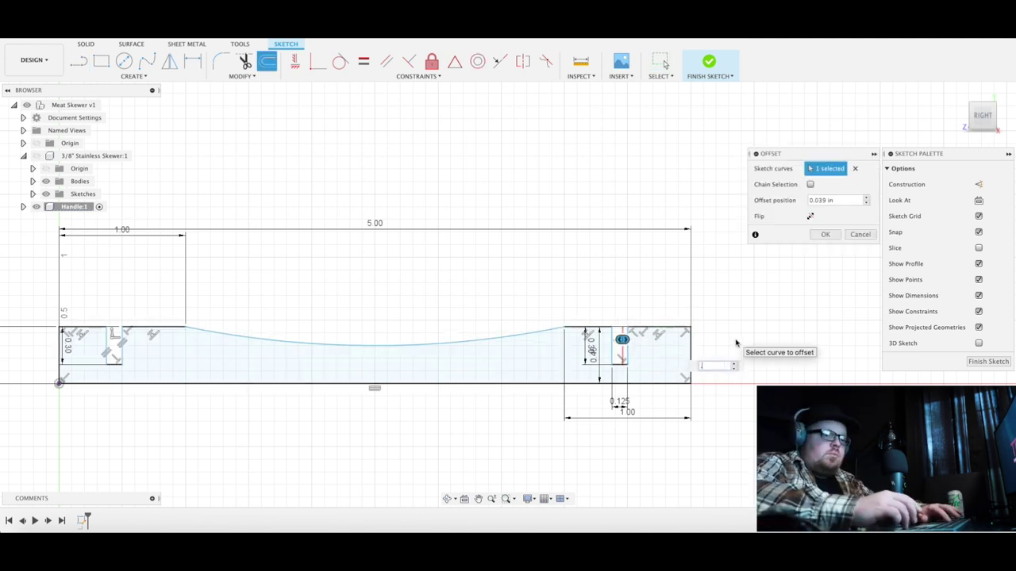
pyautogui.press('Tab')
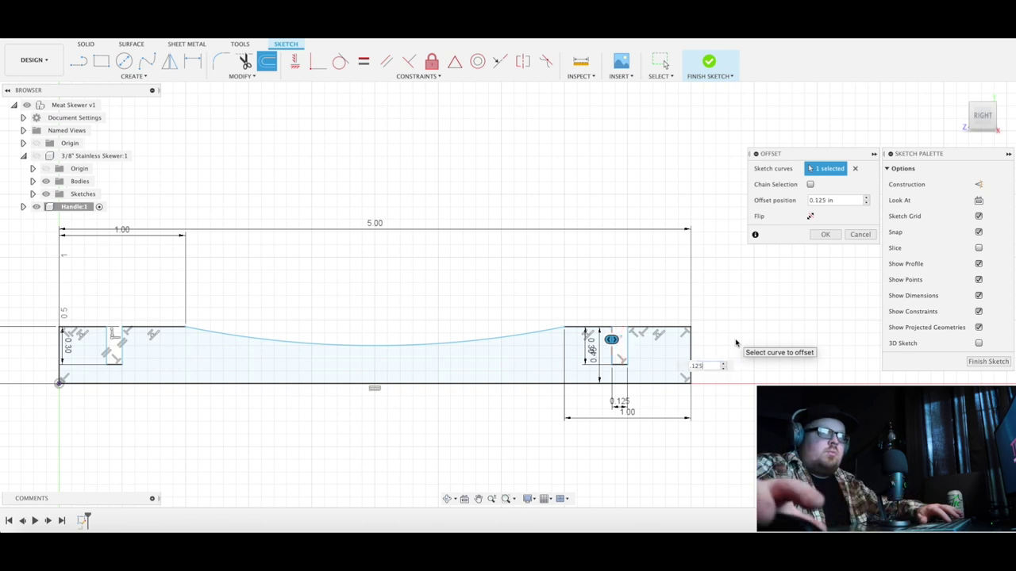
pyautogui.click(812, 216)
pyautogui.click(826, 235)
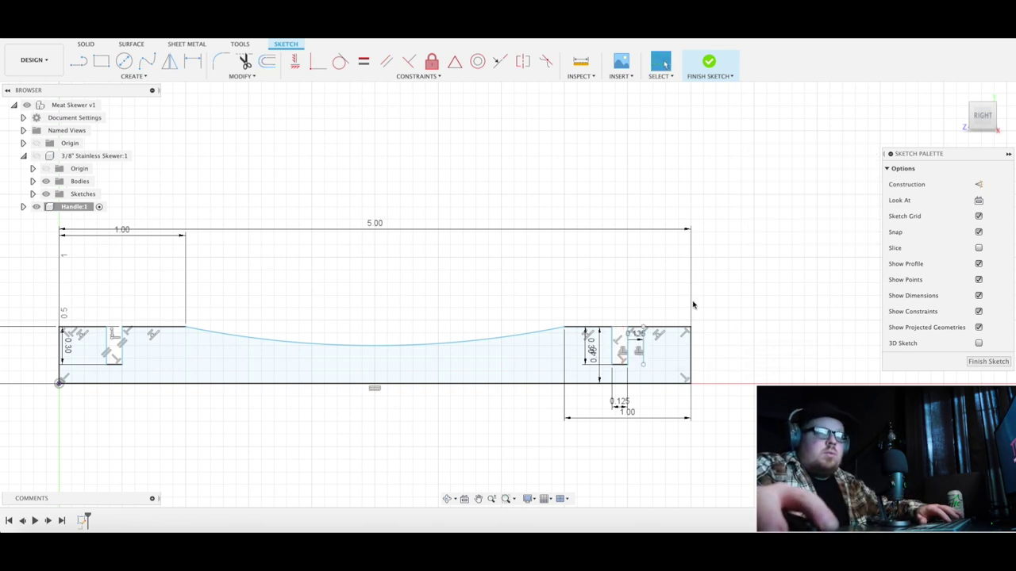
# Close the second groove with a 0.125 bottom and far side, trimming the top edge over it
pyautogui.press('l')
pyautogui.click(643, 364)
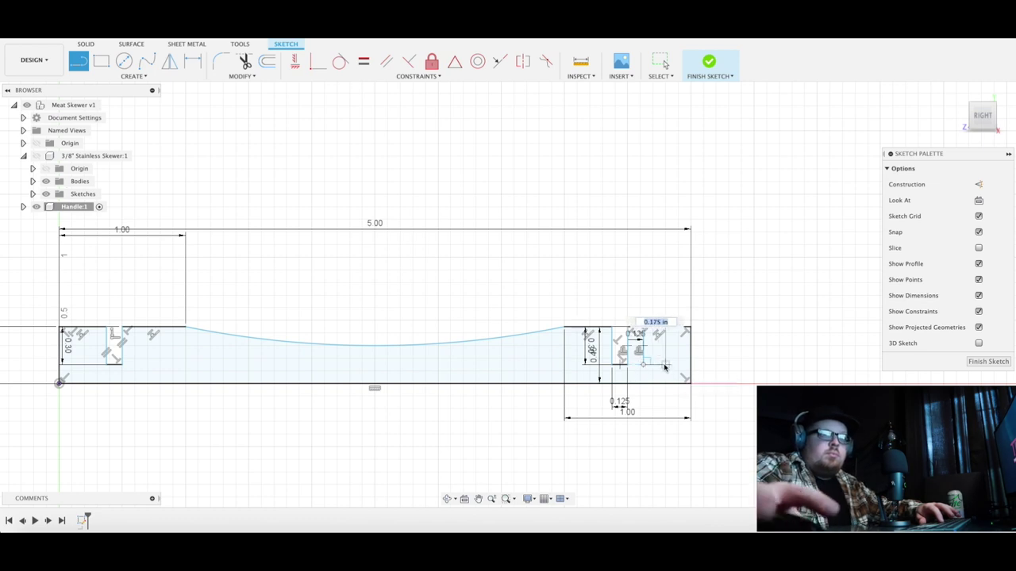
pyautogui.press('Tab')
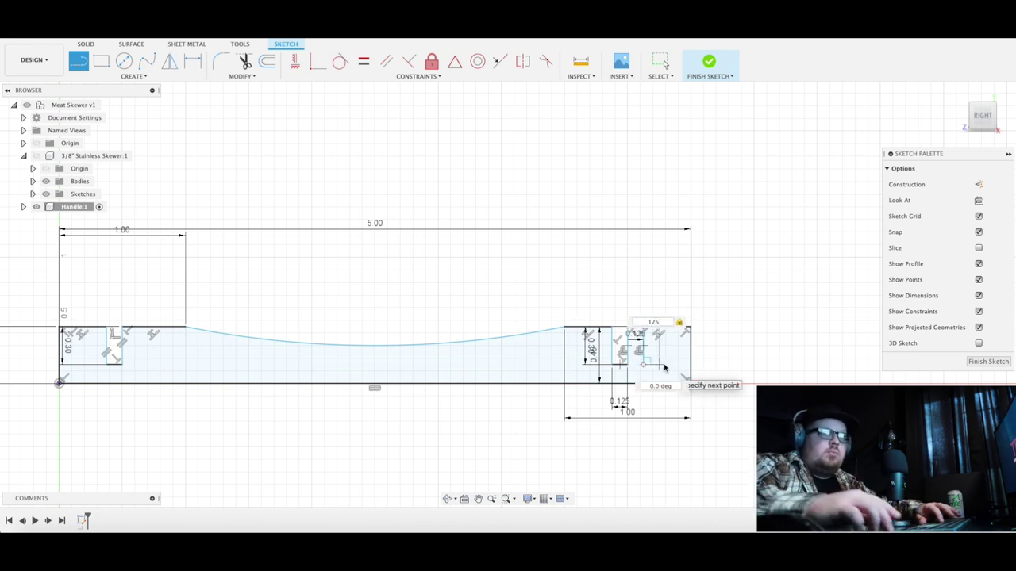
pyautogui.press('Return')
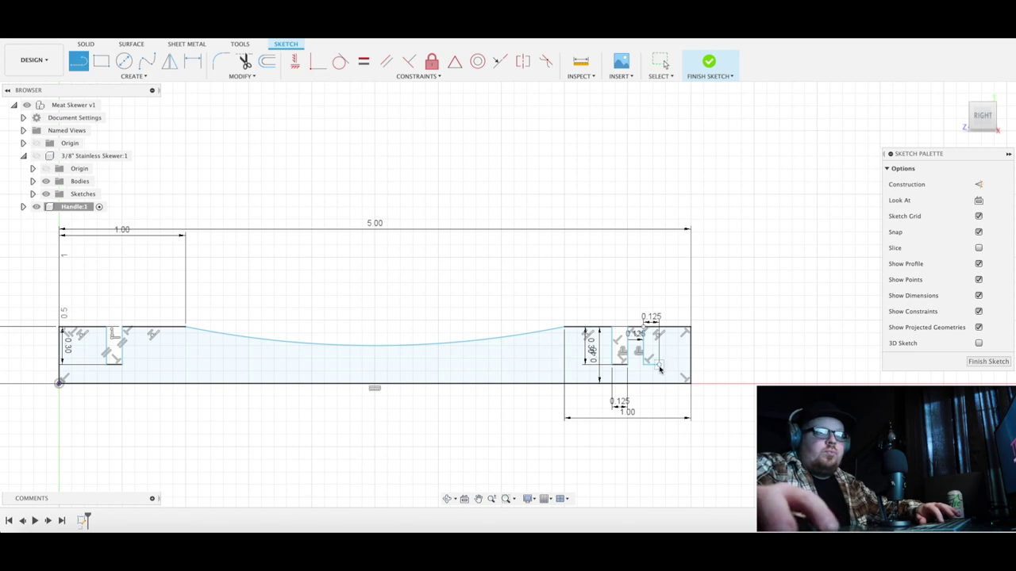
pyautogui.click(659, 366)
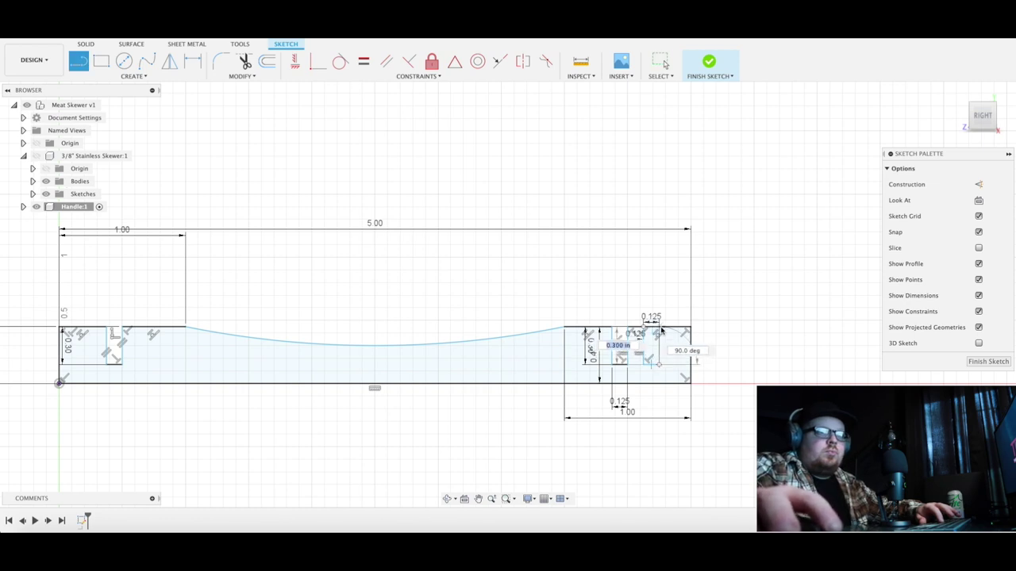
pyautogui.click(660, 327)
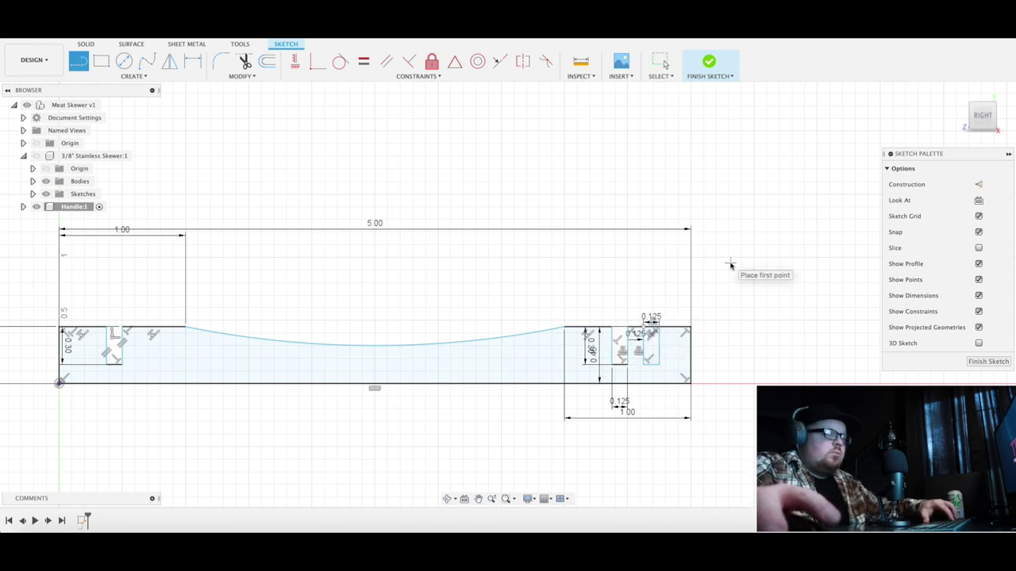
pyautogui.press('t')
pyautogui.click(652, 328)
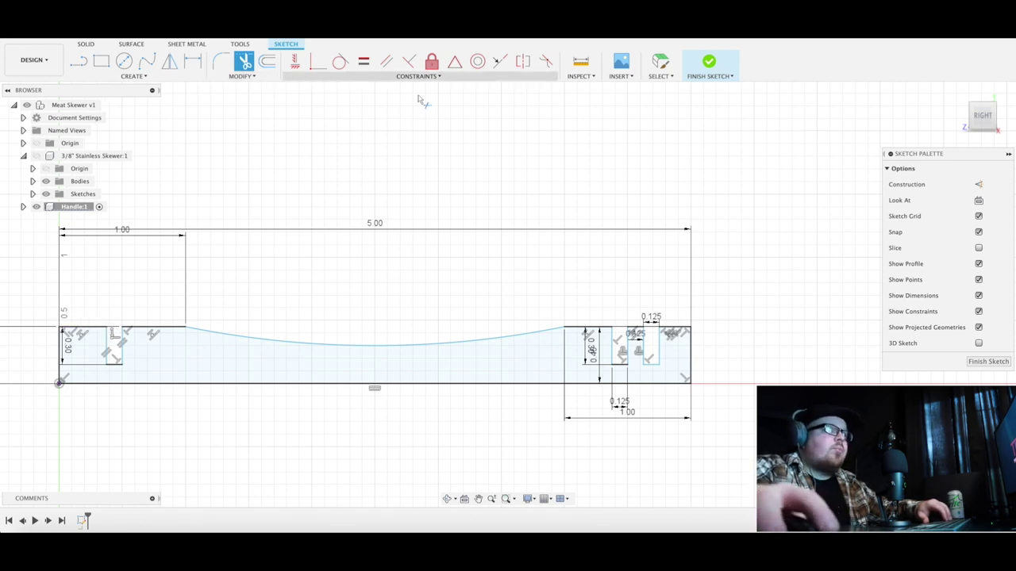
pyautogui.click(987, 362)
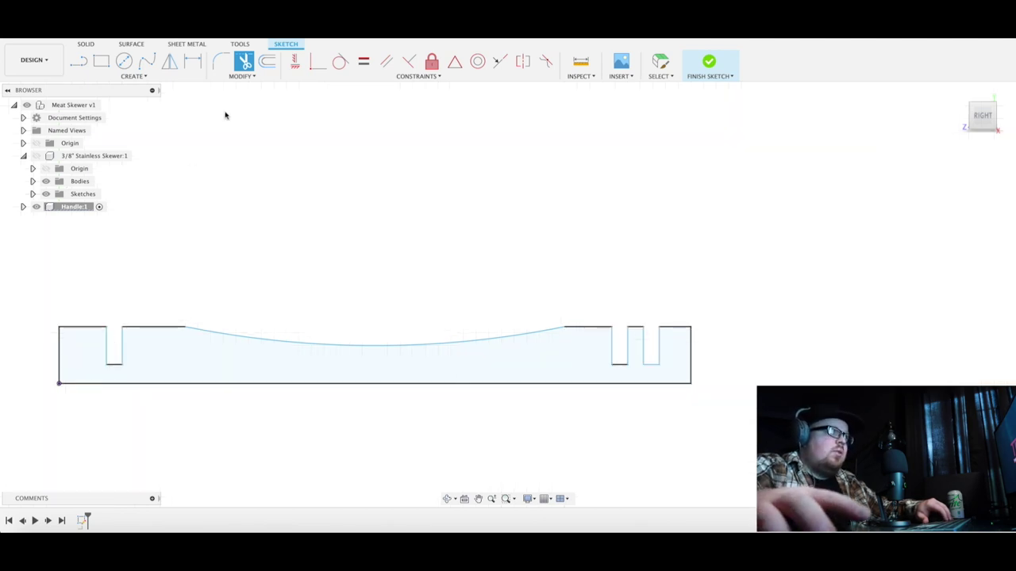
# Finish the sketch and revolve the handle profile 360° about its bottom edge
pyautogui.click(709, 62)
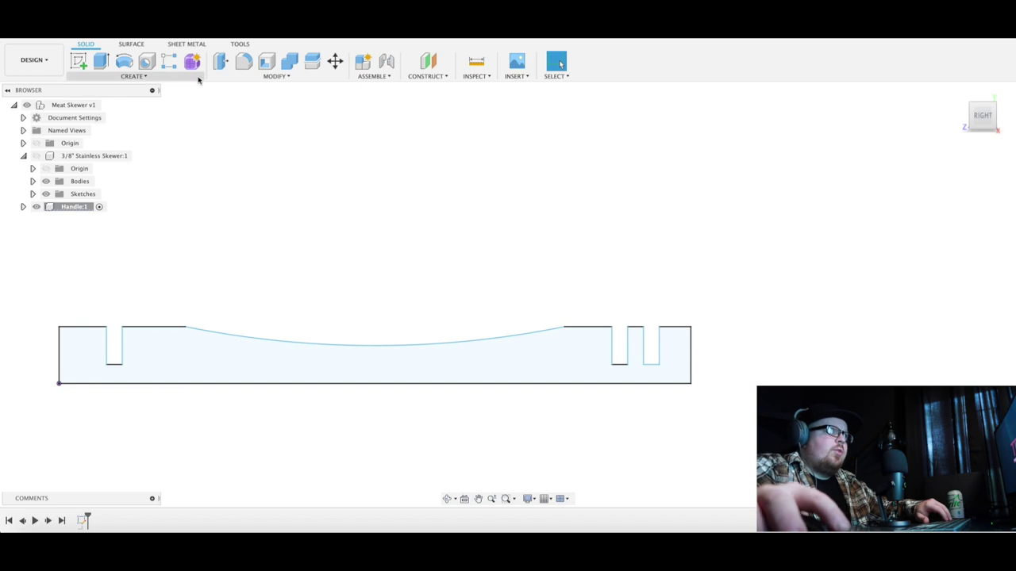
pyautogui.click(270, 77)
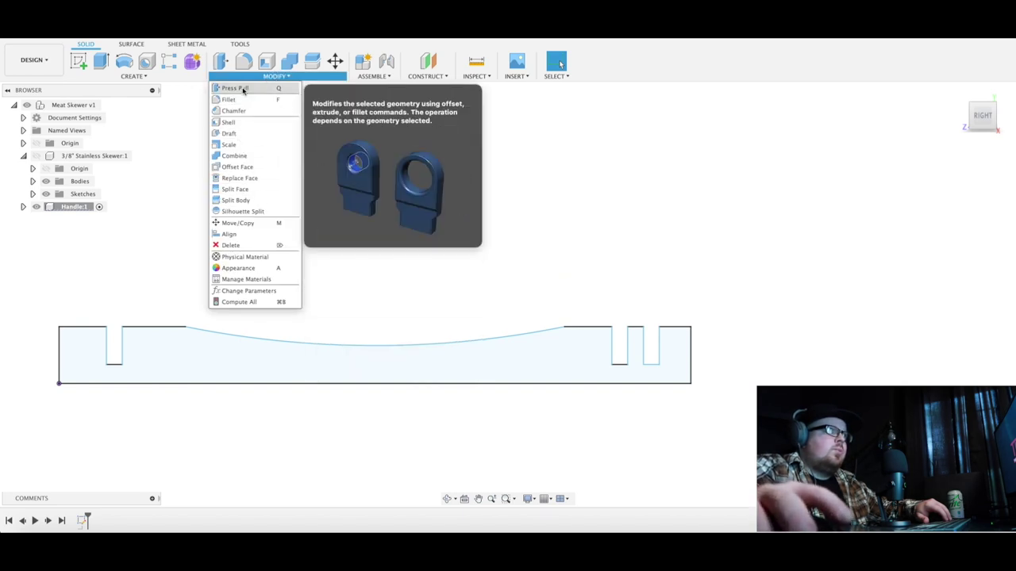
pyautogui.moveTo(181, 79)
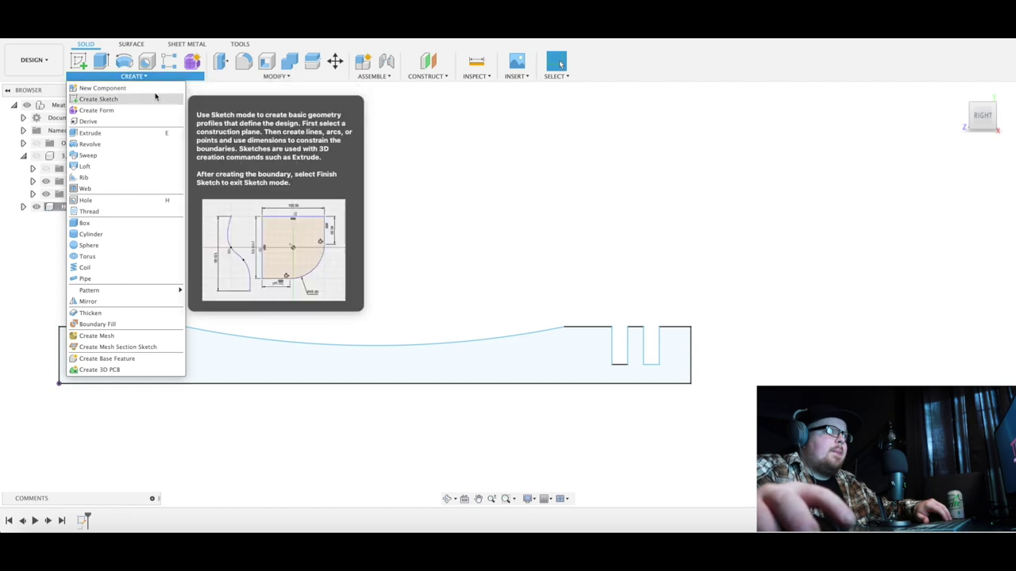
pyautogui.click(125, 144)
pyautogui.scroll(-5, 143, 267)
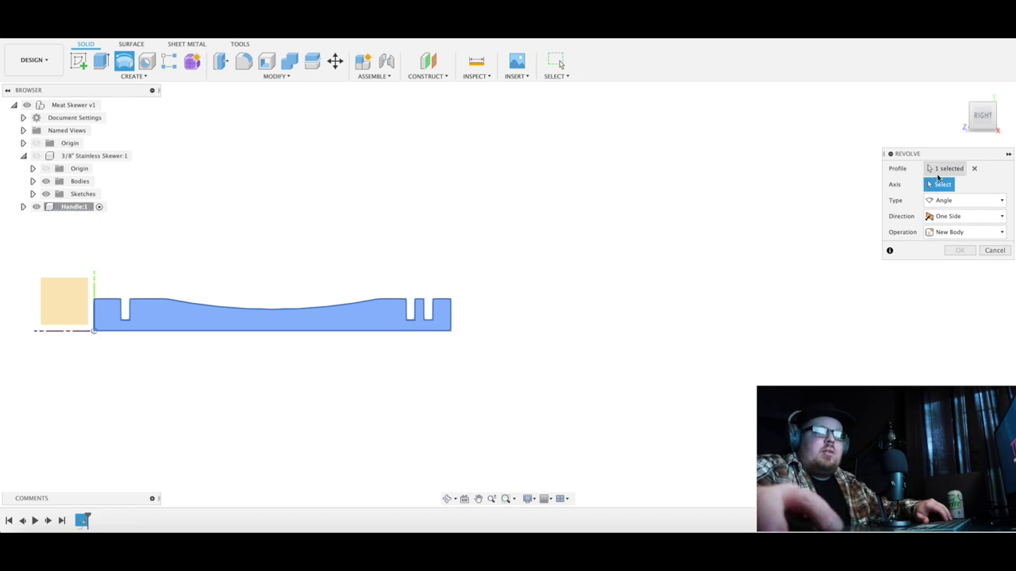
pyautogui.click(61, 331)
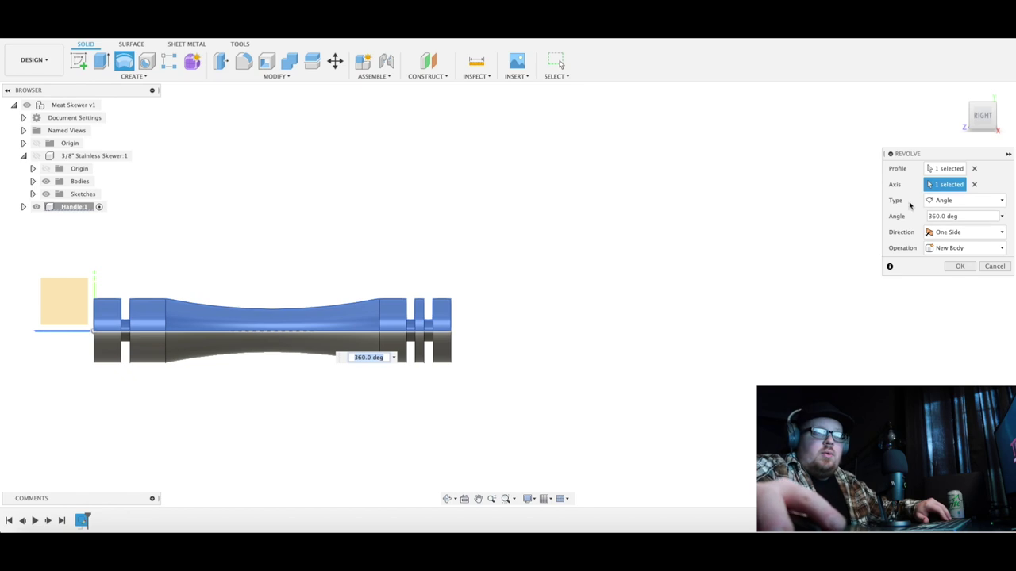
pyautogui.click(961, 267)
pyautogui.keyDown('shift'); pyautogui.moveTo(553, 319); pyautogui.dragTo(509, 353, button='middle'); pyautogui.keyUp('shift')
pyautogui.press('Escape')
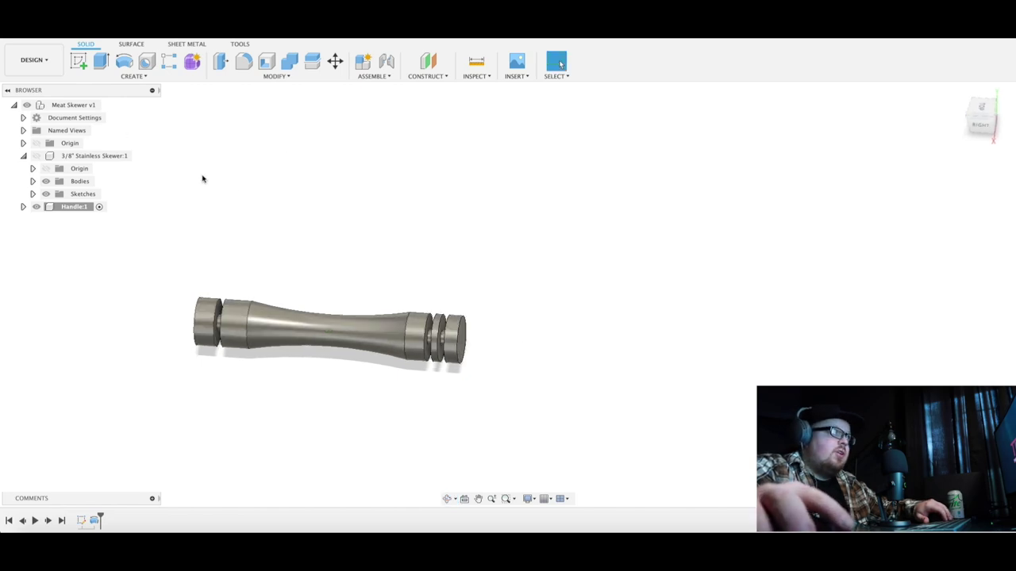
# Reopen Sketch1 from the Handle component's sketches
pyautogui.click(23, 207)
pyautogui.click(33, 245)
pyautogui.doubleClick(91, 257)
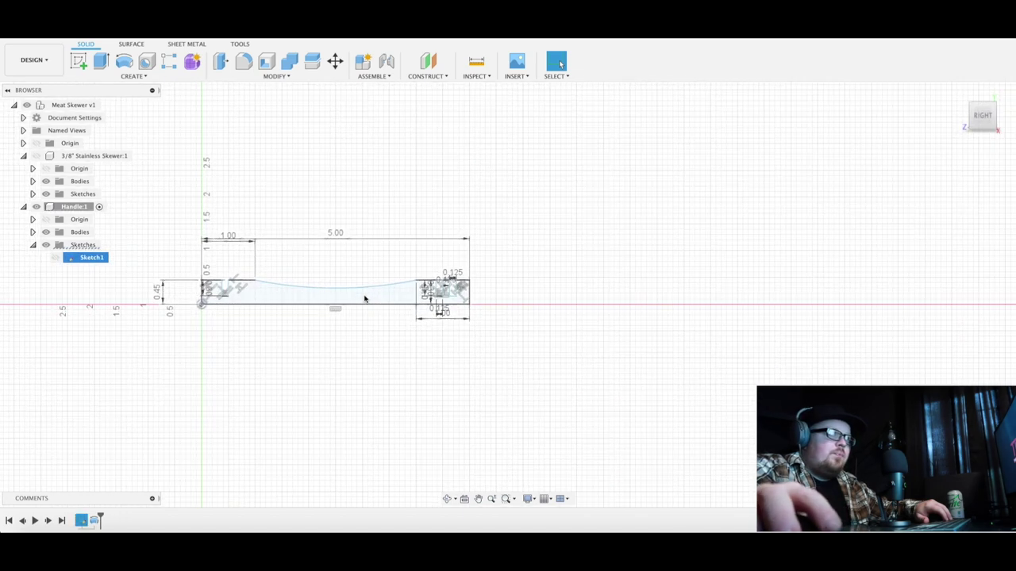
pyautogui.scroll(8, 389, 304)
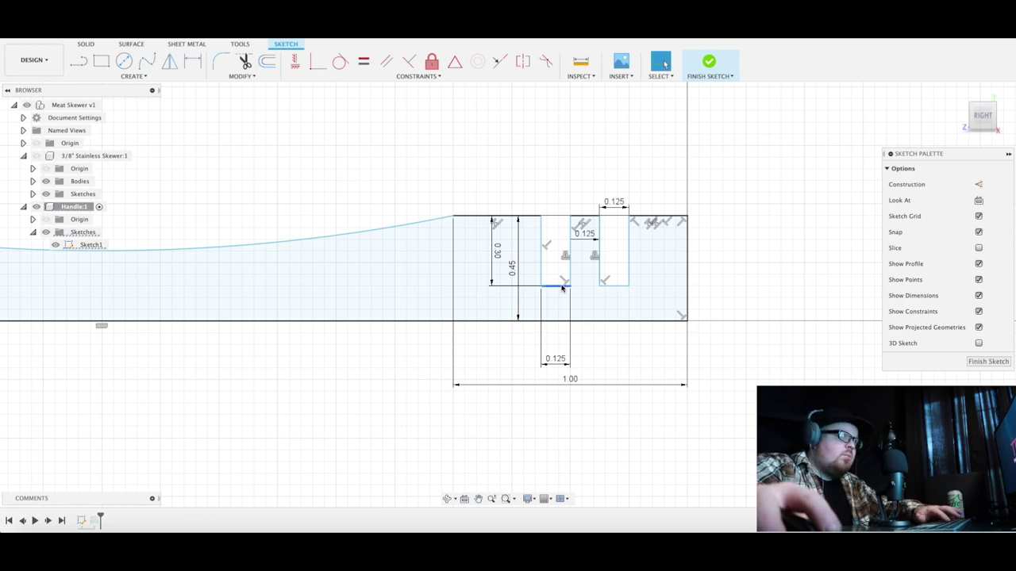
# Offset the right groove line 0.150 in, flipped to the inside
pyautogui.press('o')
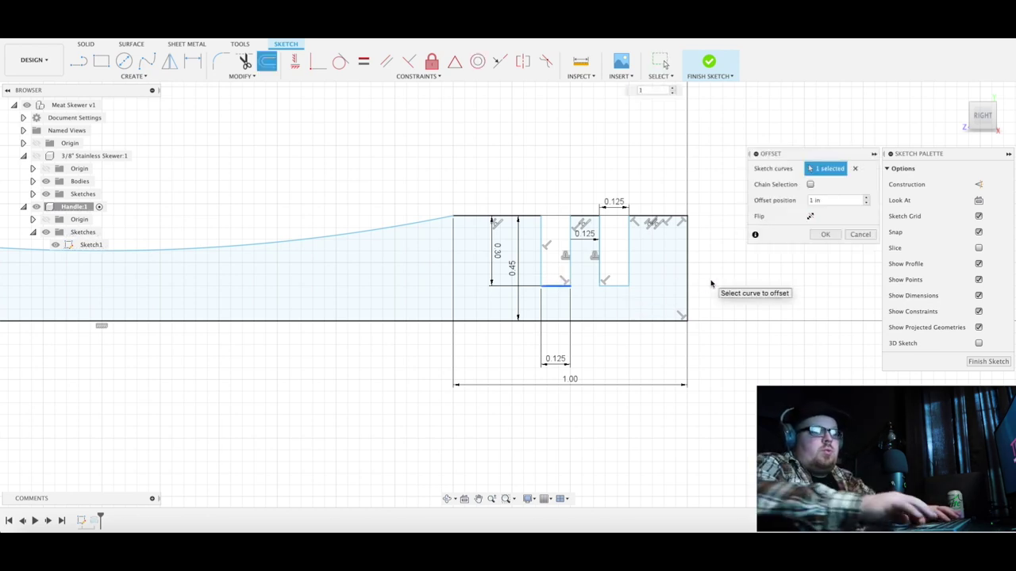
pyautogui.write('.1')
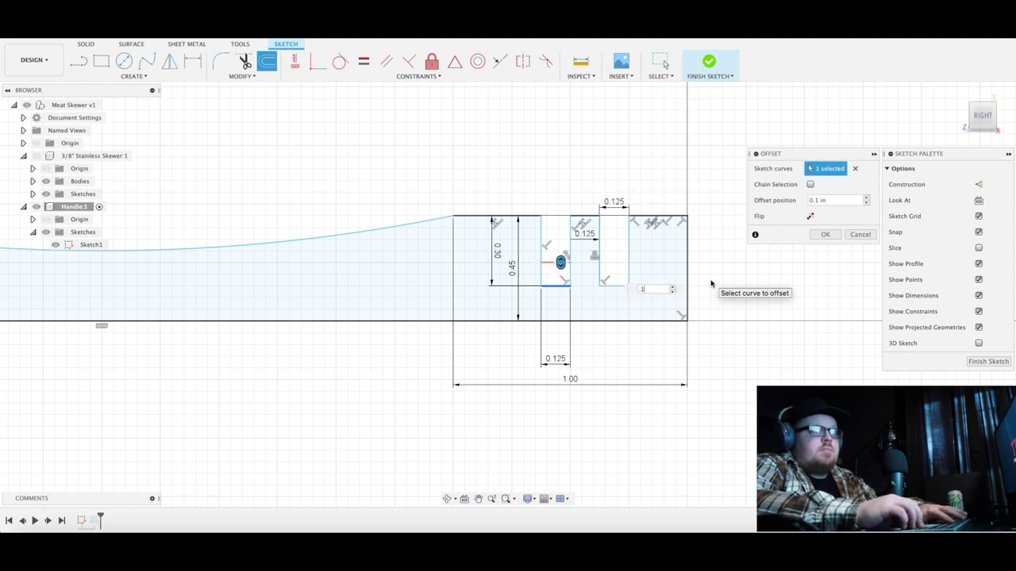
pyautogui.write('.2')
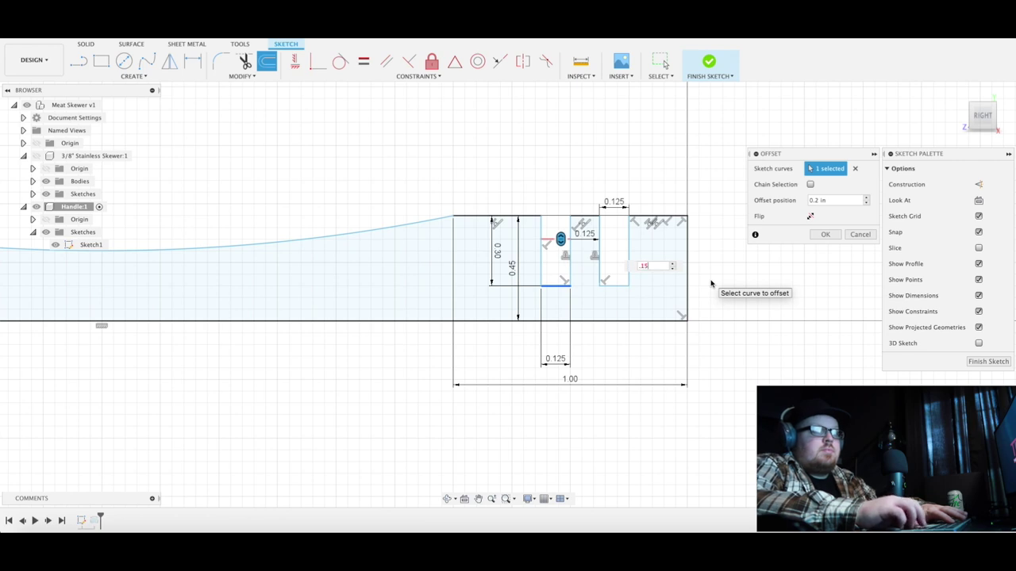
pyautogui.press('Return')
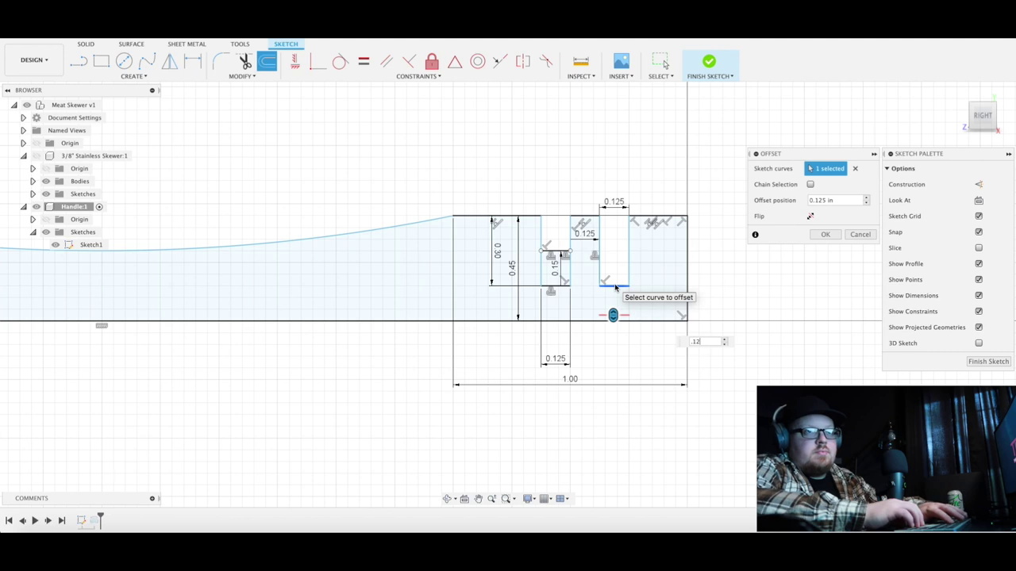
pyautogui.press('BackSpace')
pyautogui.write('50')
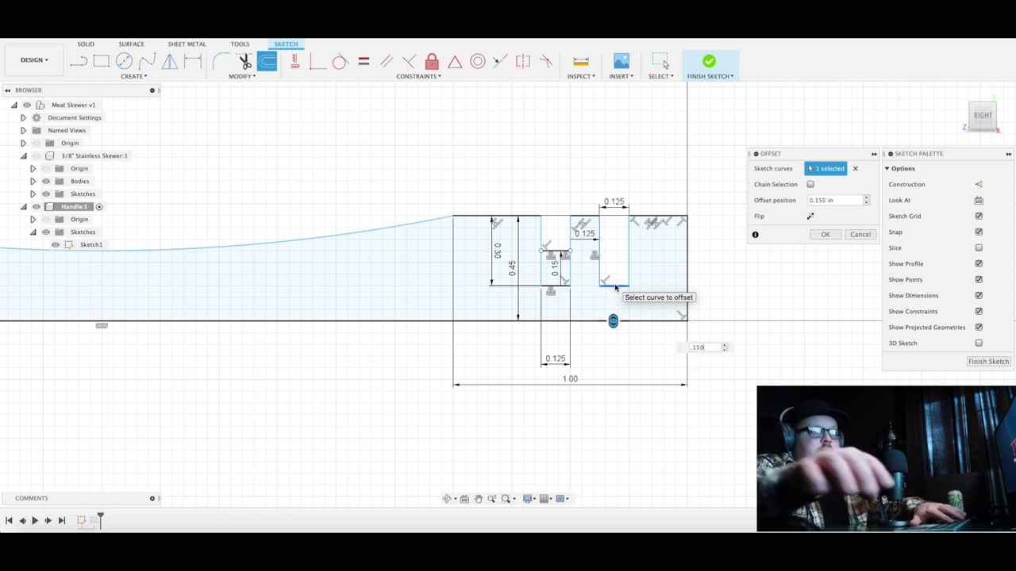
pyautogui.click(810, 217)
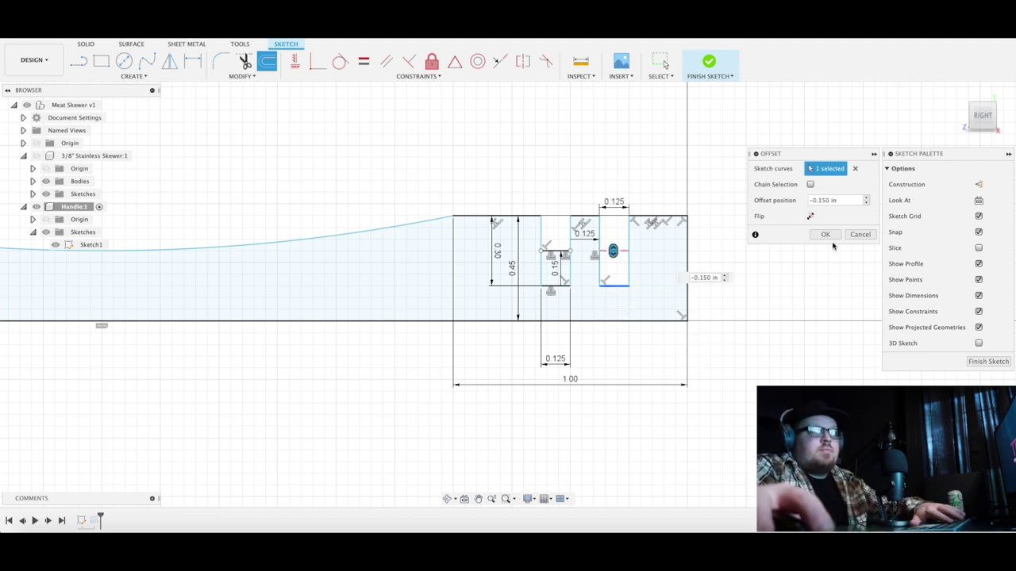
pyautogui.click(825, 234)
pyautogui.scroll(-2, 516, 270)
pyautogui.moveTo(172, 315); pyautogui.dragTo(425, 313, button='middle')
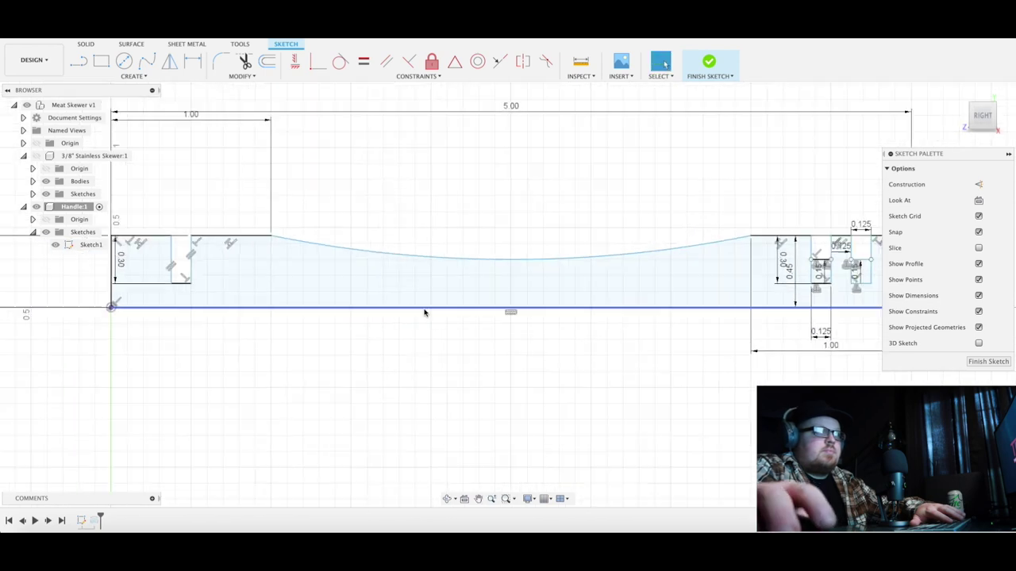
pyautogui.scroll(-2, 425, 313)
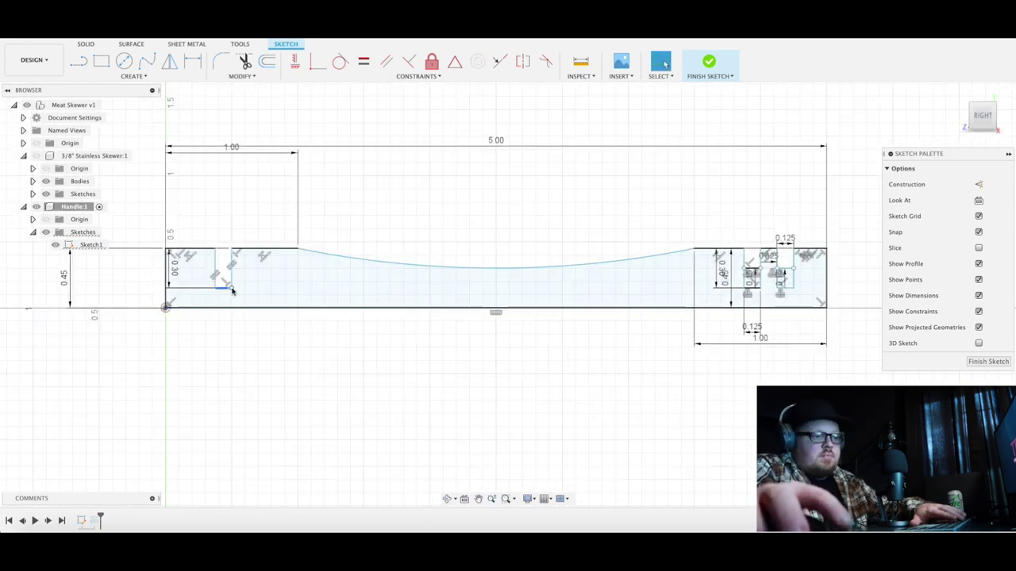
# Offset the left groove's short line 0.150 in and trim the small rectangle into a notch
pyautogui.click(231, 292)
pyautogui.press('o')
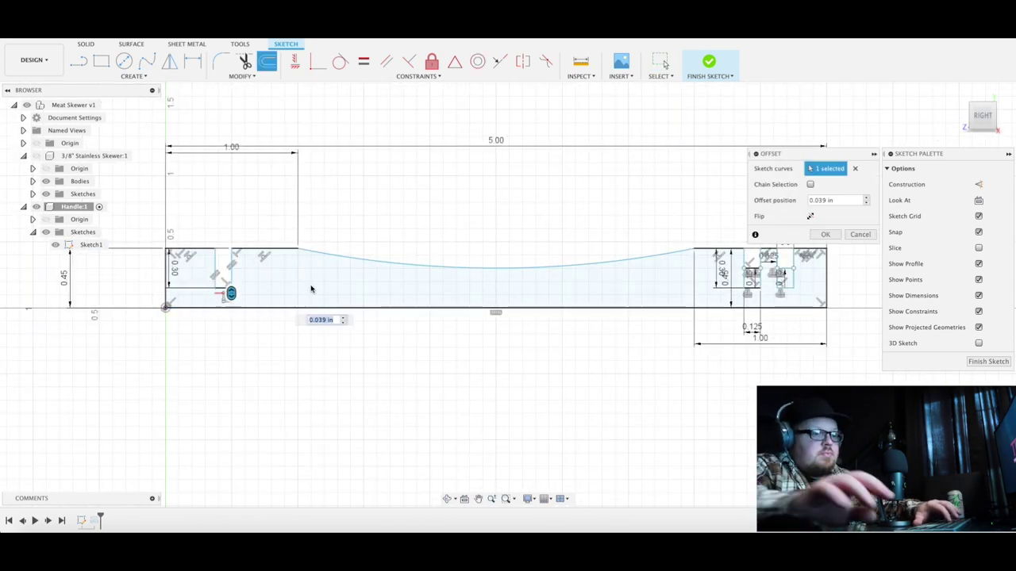
pyautogui.press('Return')
pyautogui.write('.150')
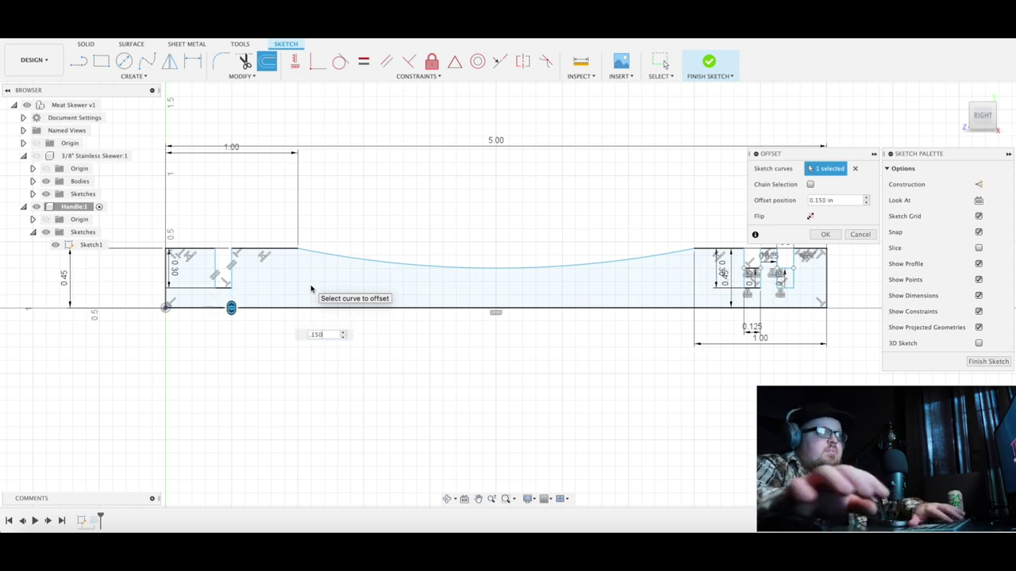
pyautogui.click(826, 235)
pyautogui.press('t')
pyautogui.click(215, 269)
pyautogui.click(223, 291)
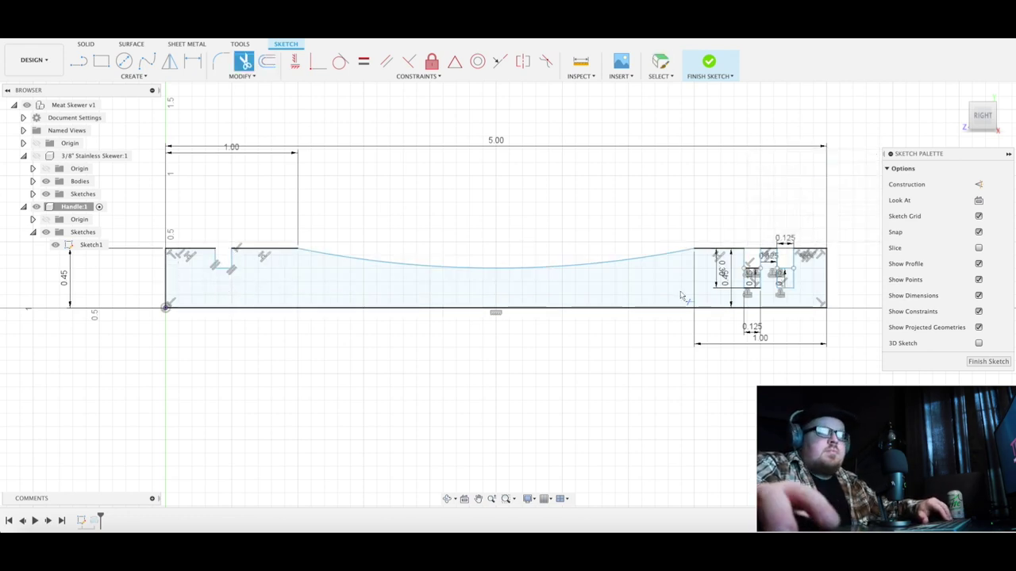
# Trim the right-end slot lines and delete the two redundant vertical lines
pyautogui.click(747, 270)
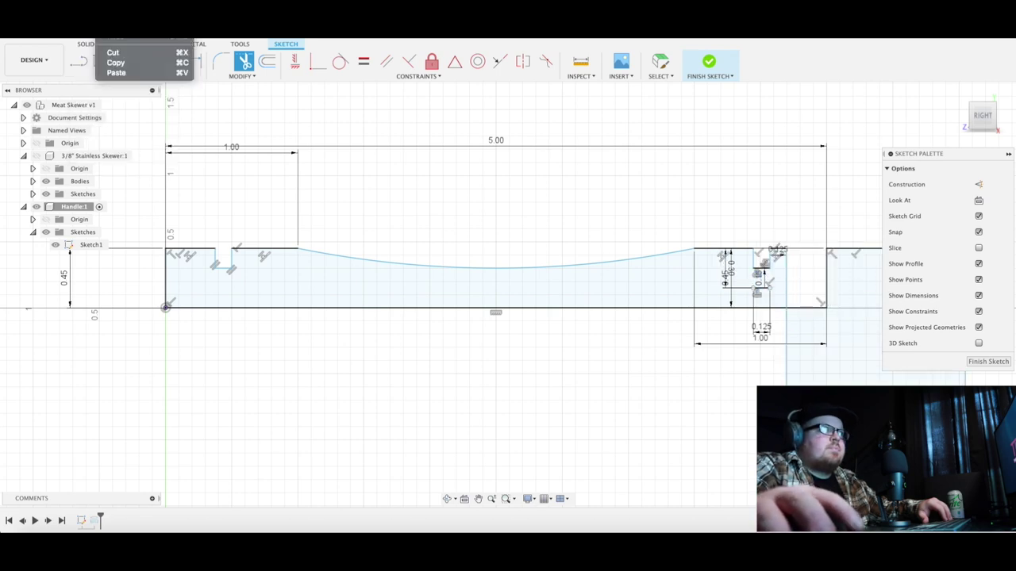
pyautogui.click(660, 62)
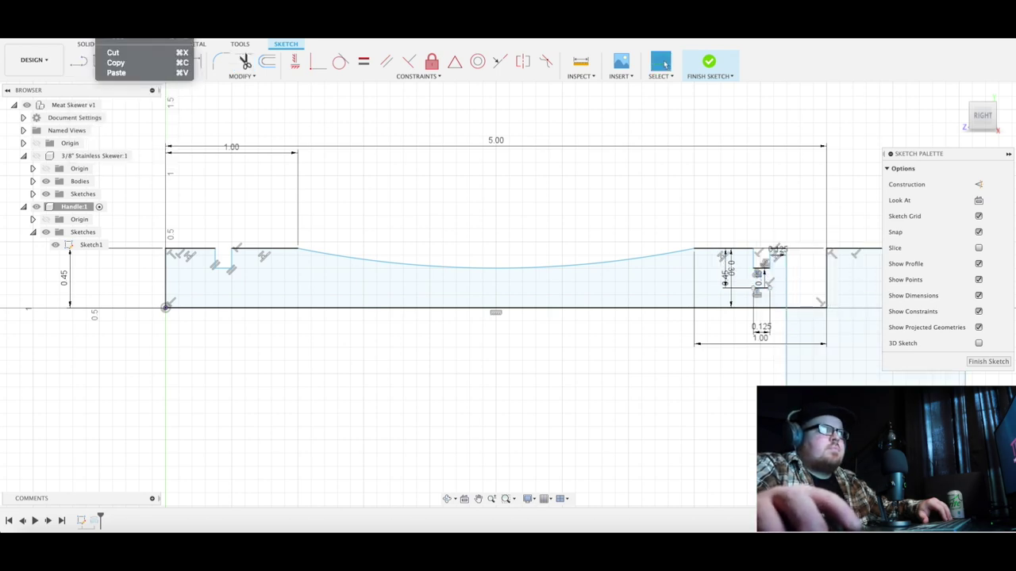
pyautogui.press('super+v')
pyautogui.scroll(8, 555, 279)
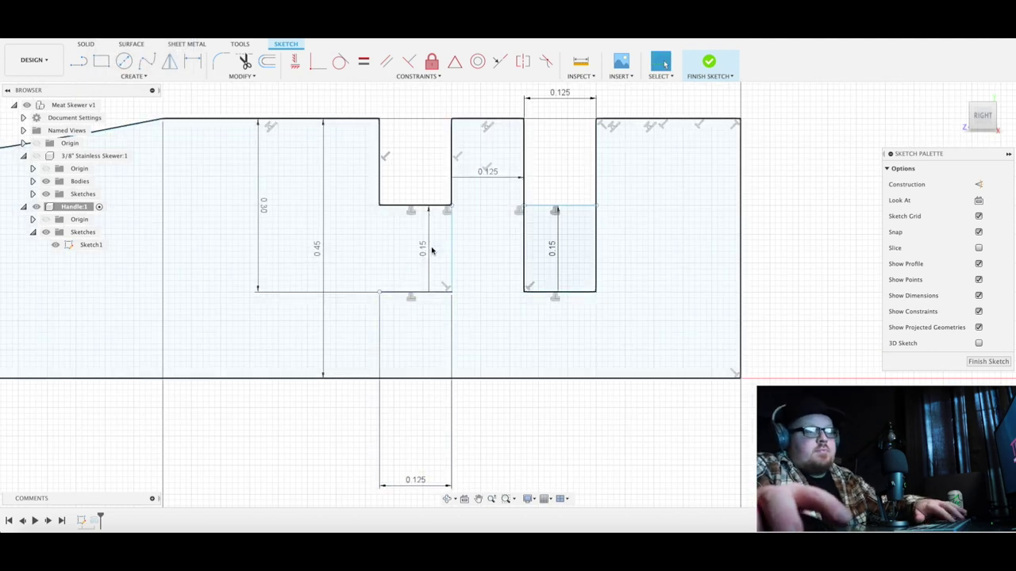
pyautogui.click(429, 248)
pyautogui.press('Delete')
pyautogui.click(557, 246)
pyautogui.press('Delete')
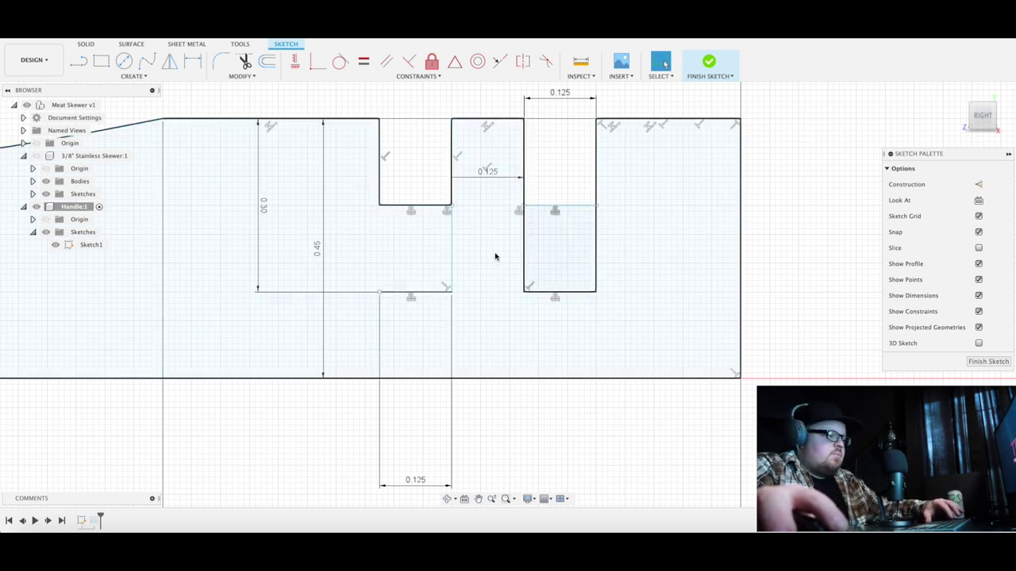
pyautogui.press('t')
pyautogui.click(453, 240)
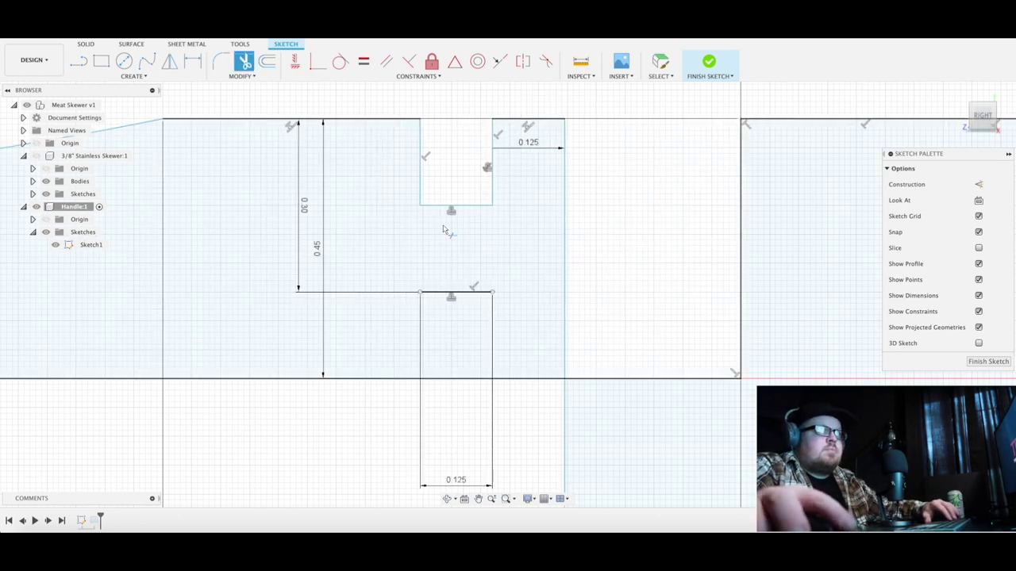
# Paste the copied slot rectangle into the sketch, undoing the extra 0.125 dimensions and bottom line
pyautogui.click(111, 32)
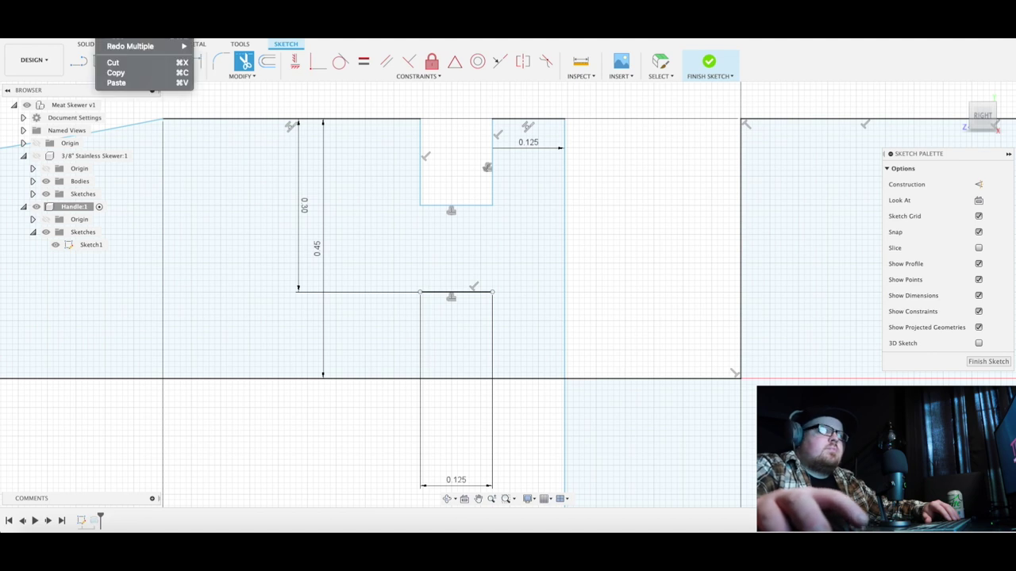
pyautogui.click(663, 63)
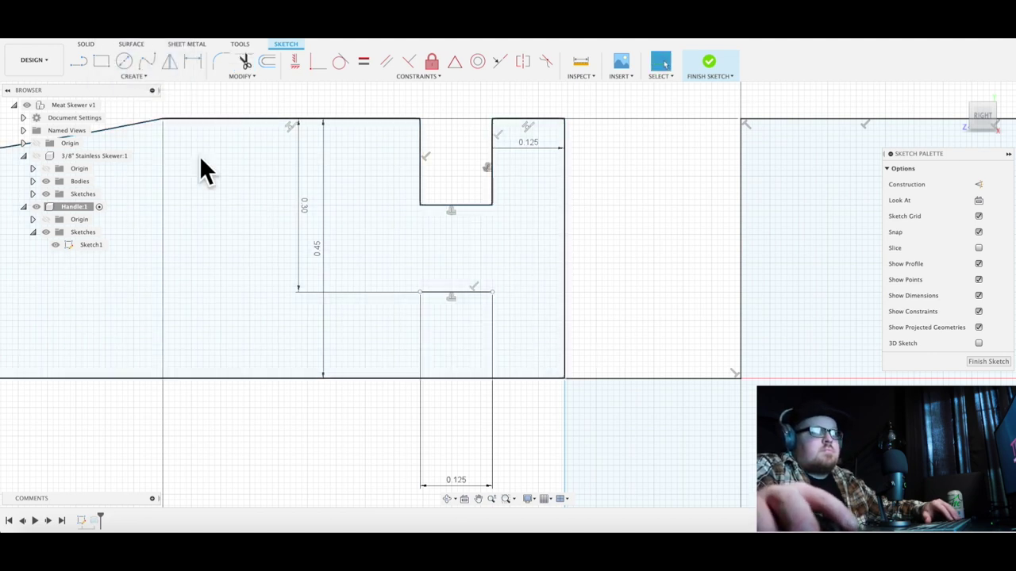
pyautogui.click(111, 32)
pyautogui.click(116, 82)
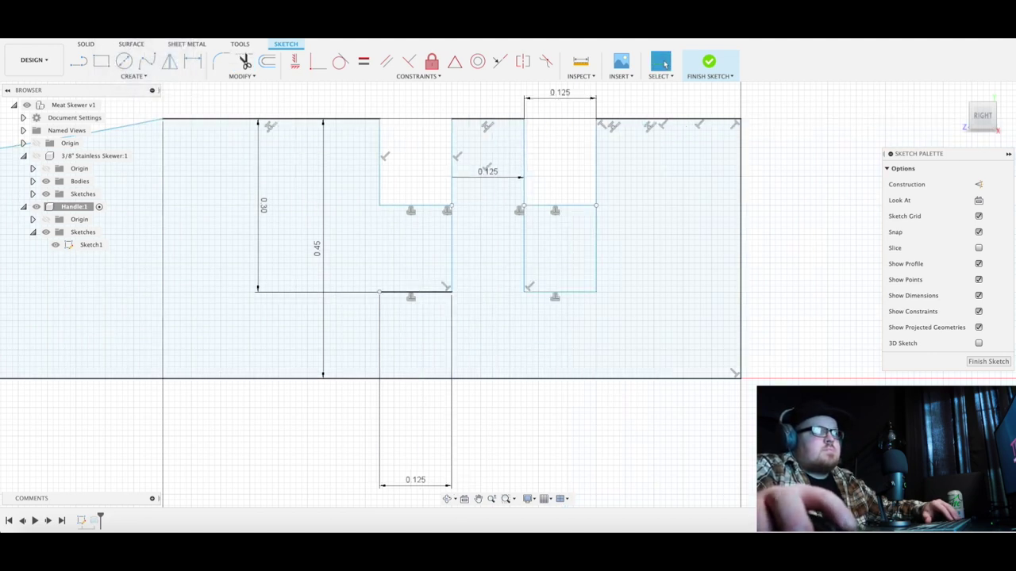
pyautogui.click(539, 292)
pyautogui.press('Escape')
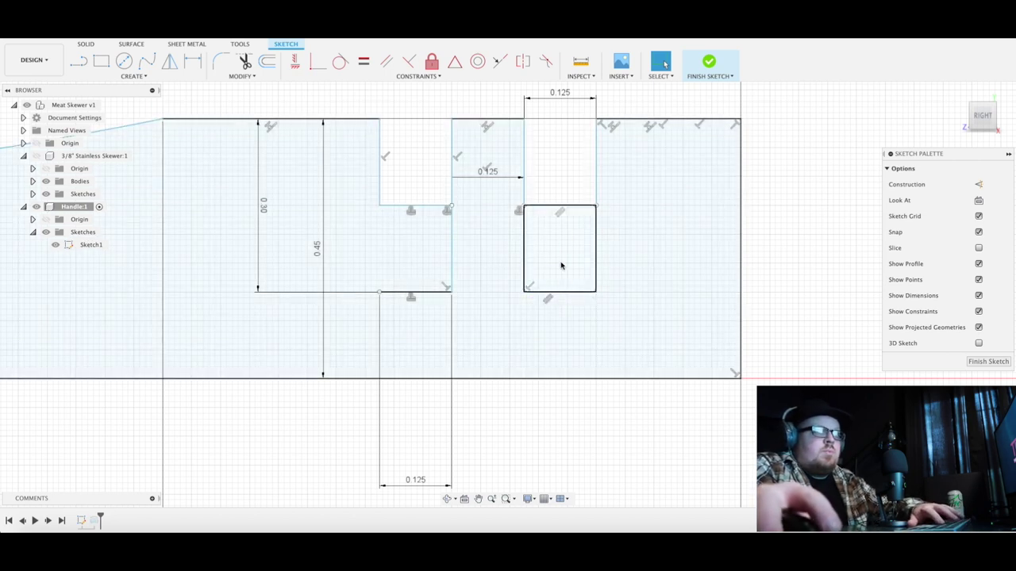
pyautogui.hotkey('ctrl', 'z')
pyautogui.hotkey('ctrl', 'z')
pyautogui.hotkey('ctrl', 'z')
pyautogui.hotkey('ctrl', 'z')
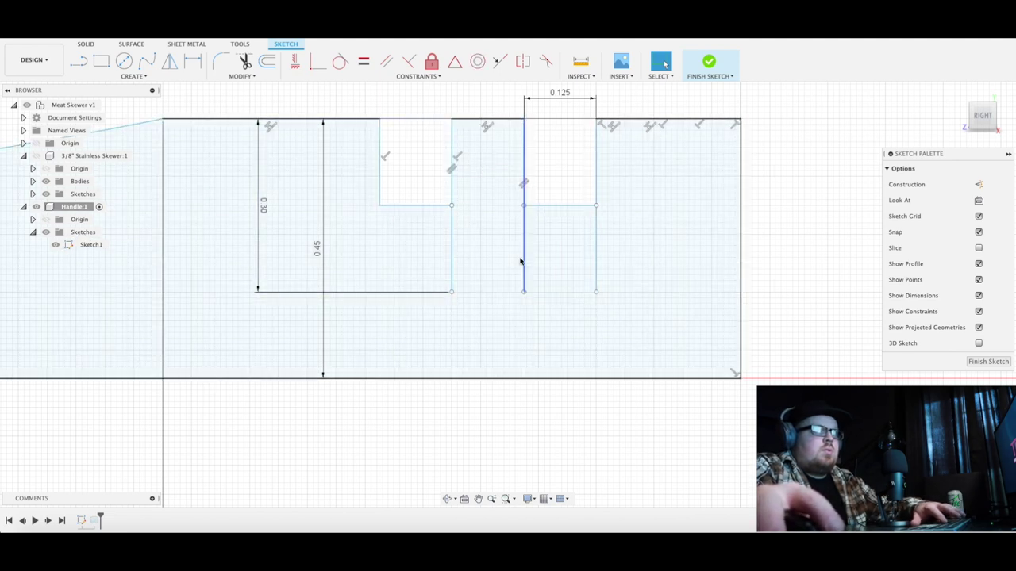
pyautogui.hotkey('ctrl', 'z')
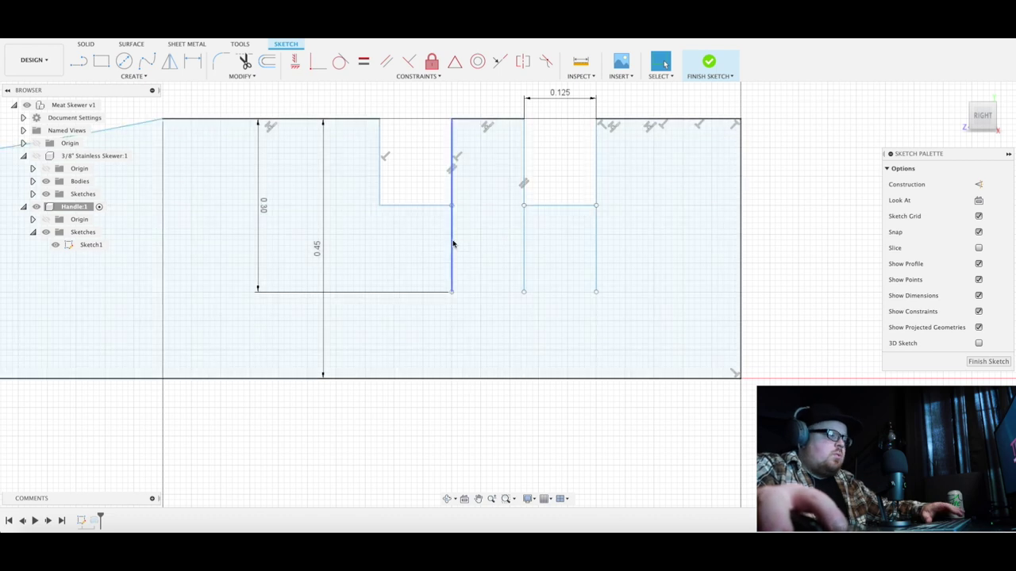
# Trim the three lower line segments so two slots remain at the right end
pyautogui.press('t')
pyautogui.click(453, 244)
pyautogui.click(526, 248)
pyautogui.click(596, 238)
pyautogui.scroll(-1, 635, 242)
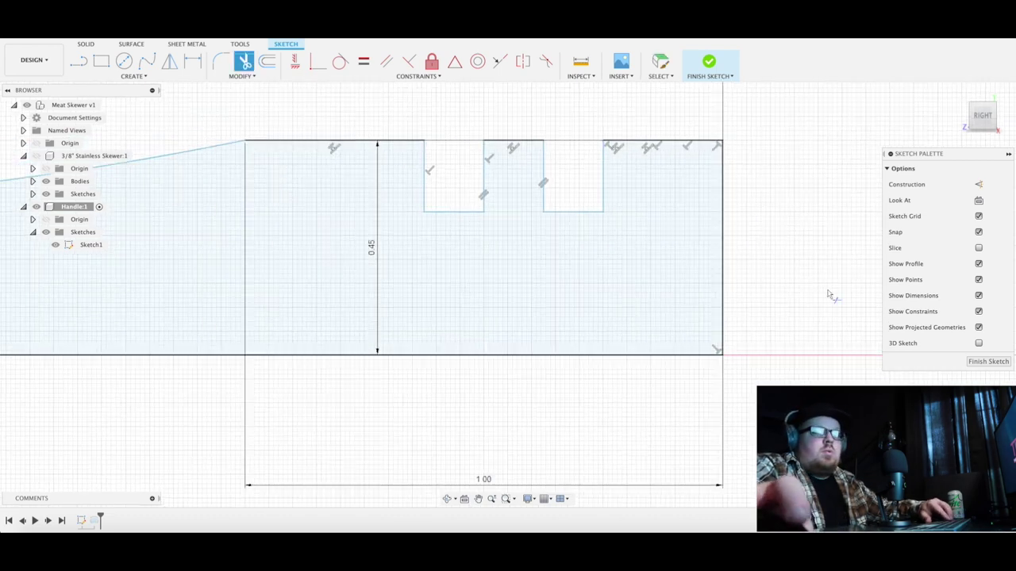
# Finish the sketch and orbit to inspect the grooved solid handle
pyautogui.click(988, 361)
pyautogui.scroll(-2, 599, 341)
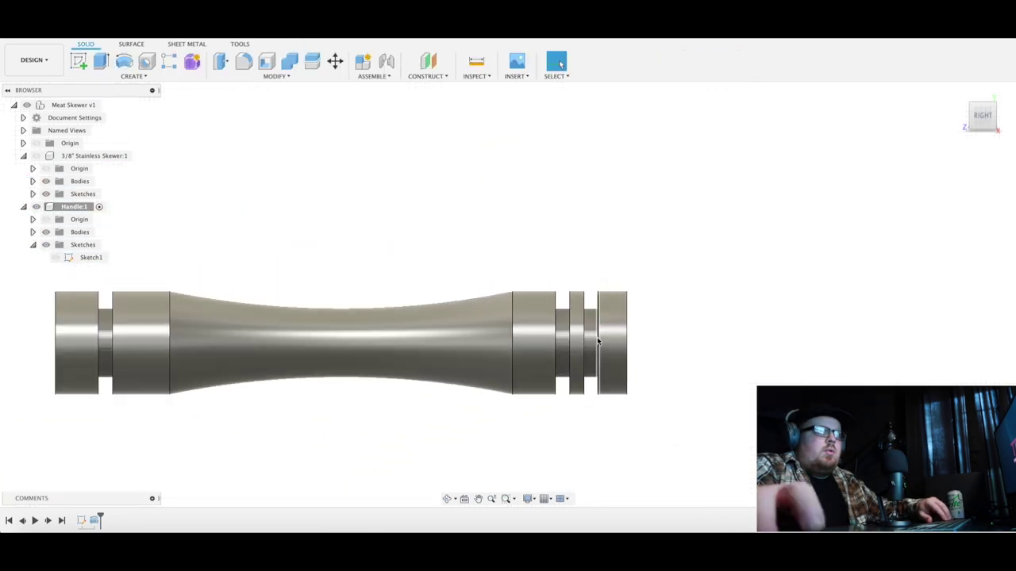
pyautogui.scroll(-2, 599, 341)
pyautogui.keyDown('shift'); pyautogui.moveTo(662, 361); pyautogui.dragTo(639, 370, button='middle'); pyautogui.keyUp('shift')
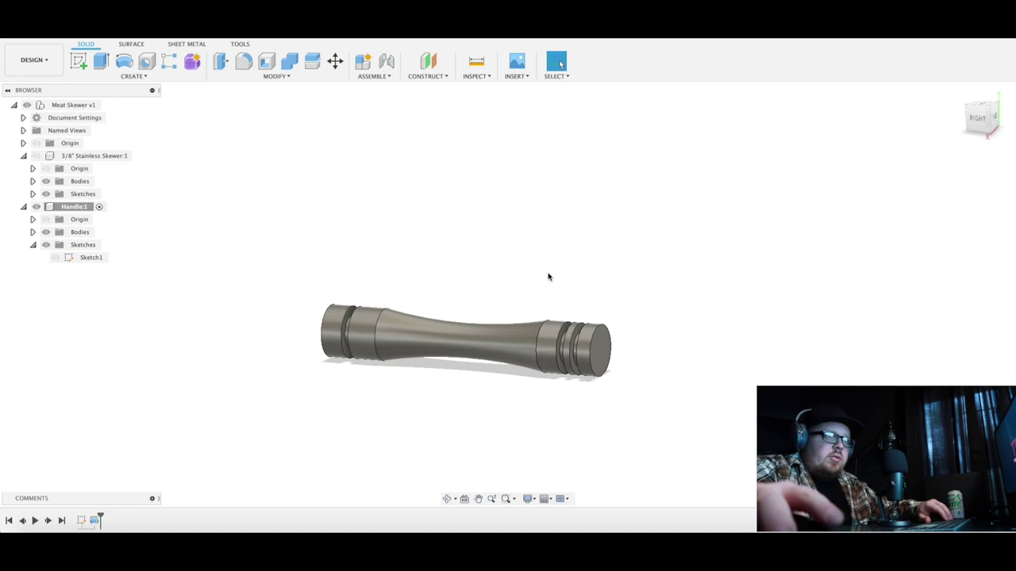
pyautogui.scroll(2, 548, 277)
pyautogui.keyDown('shift'); pyautogui.moveTo(547, 277); pyautogui.dragTo(452, 291, button='middle'); pyautogui.keyUp('shift')
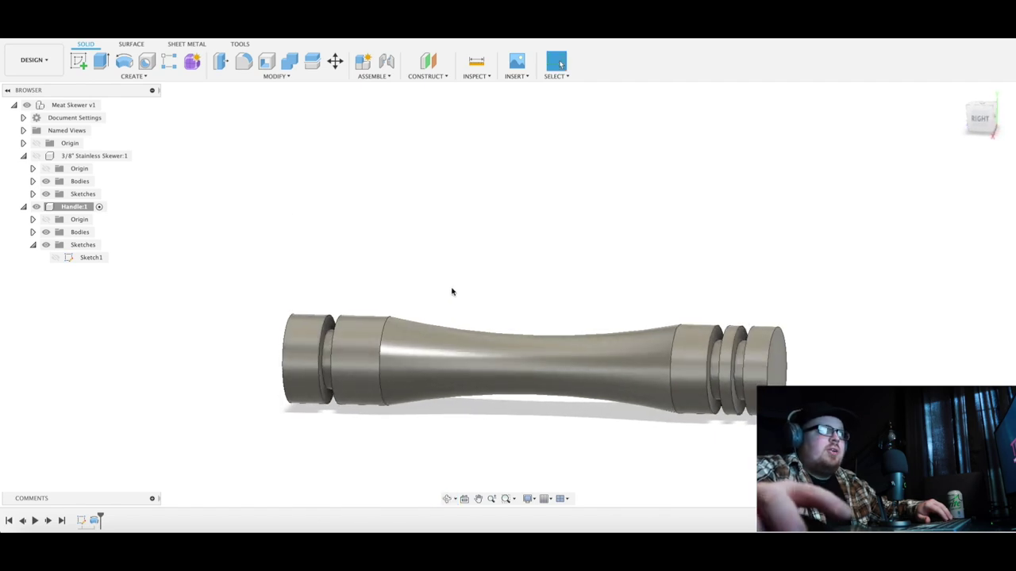
pyautogui.click(134, 76)
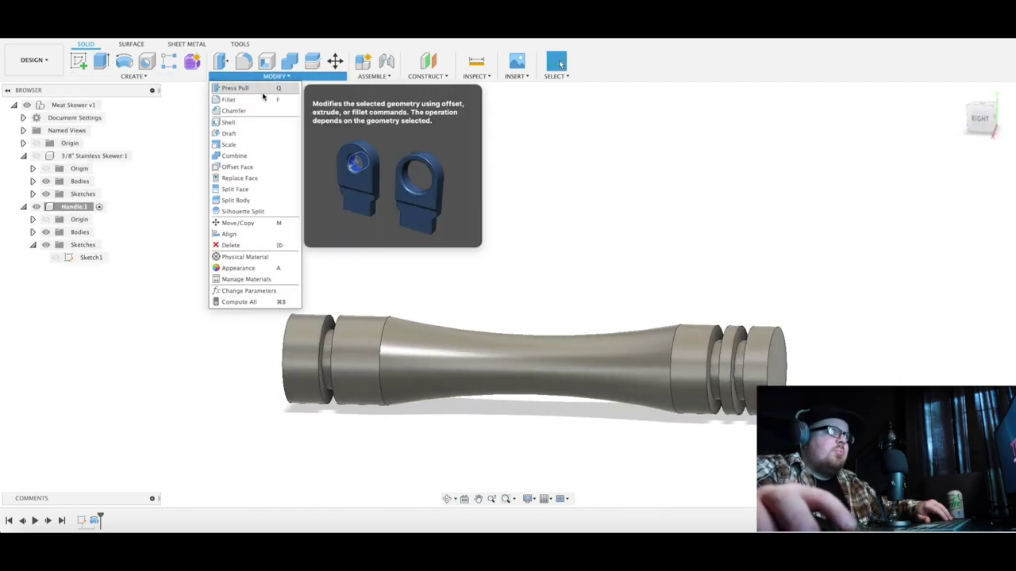
# Chamfer the right and left end-cap edges of the handle with a 0.125 in equal distance
pyautogui.click(234, 111)
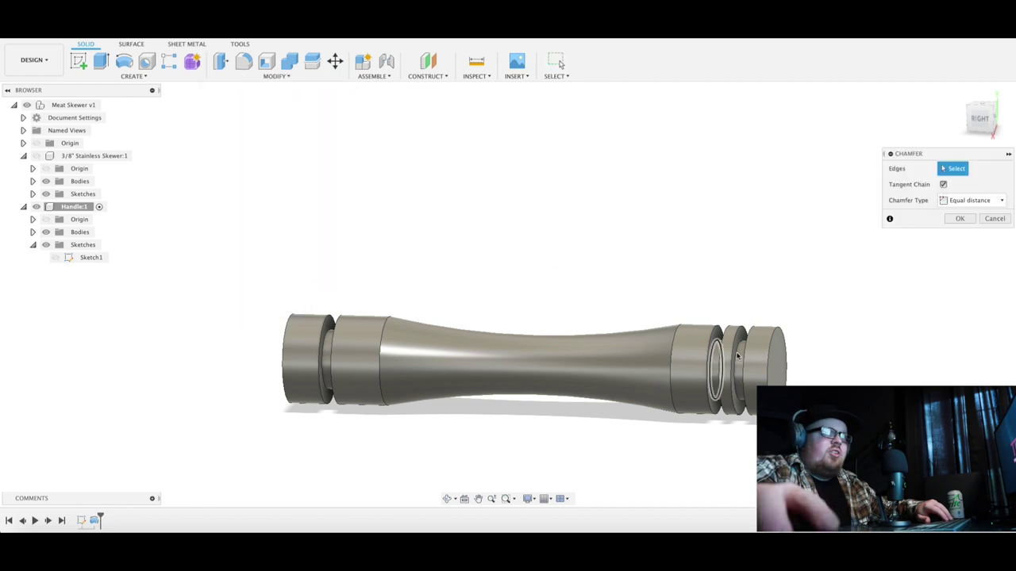
pyautogui.scroll(5, 584, 298)
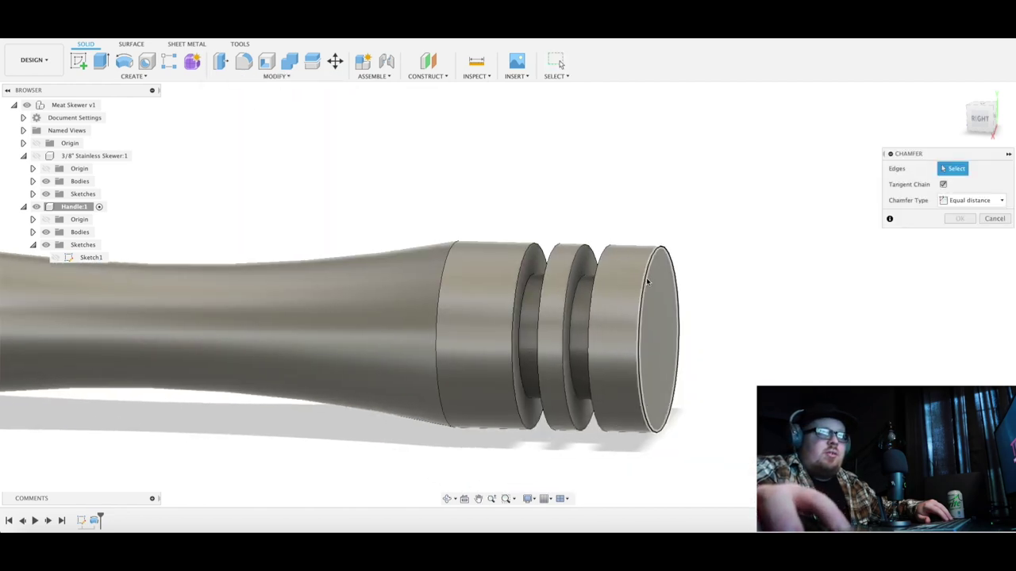
pyautogui.click(641, 341)
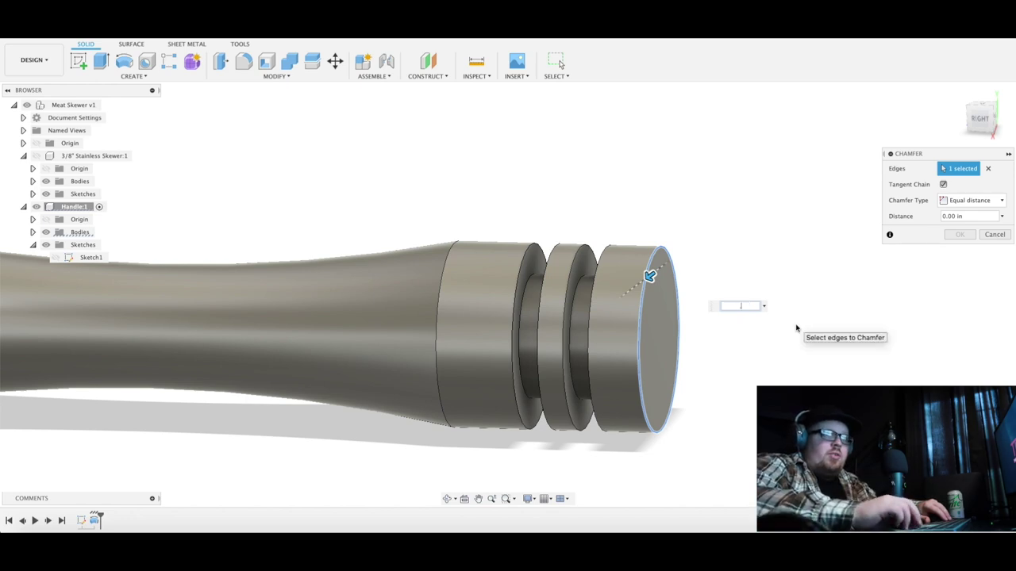
pyautogui.write('.125')
pyautogui.press('Return')
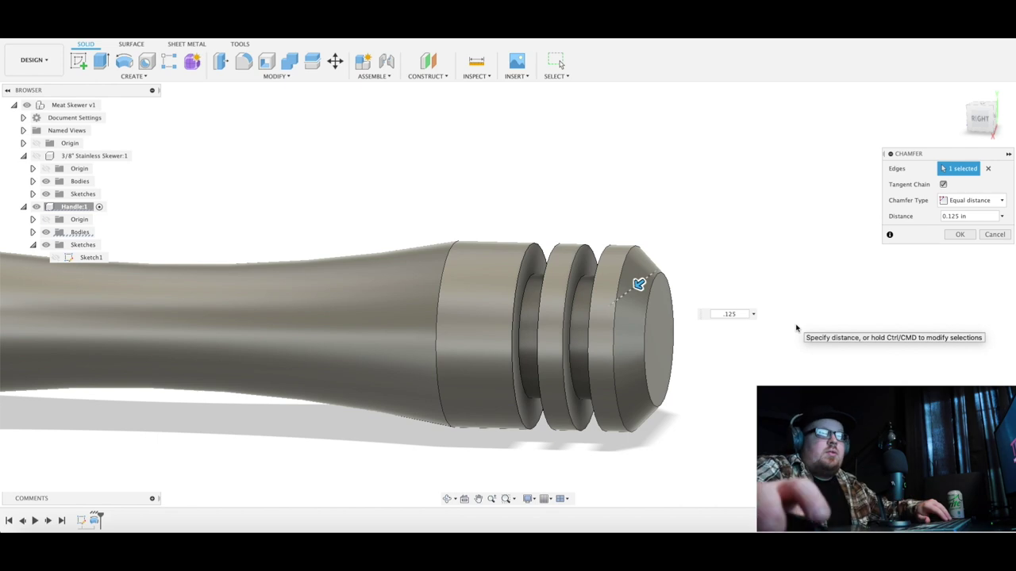
pyautogui.scroll(-5, 536, 308)
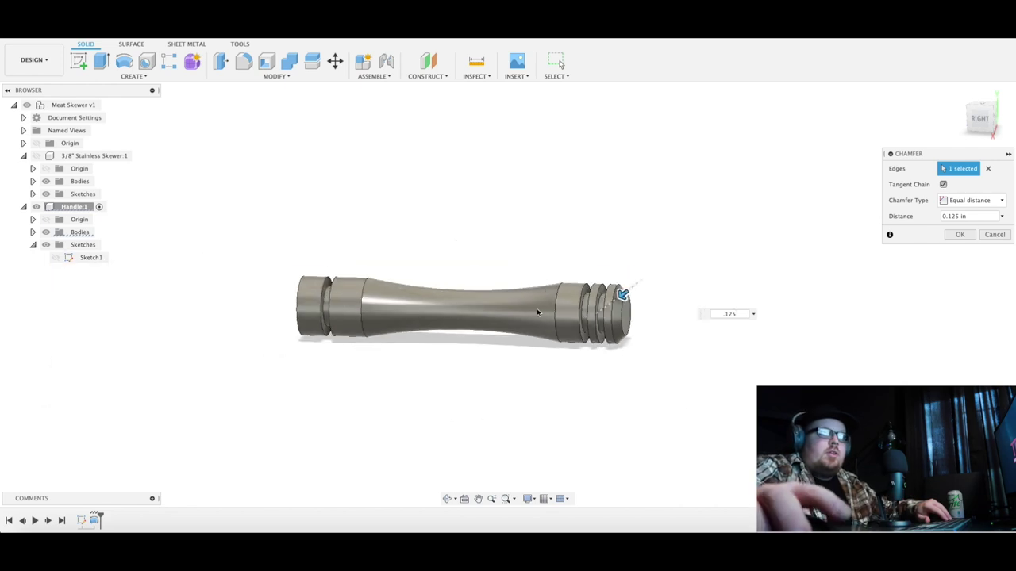
pyautogui.click(323, 299)
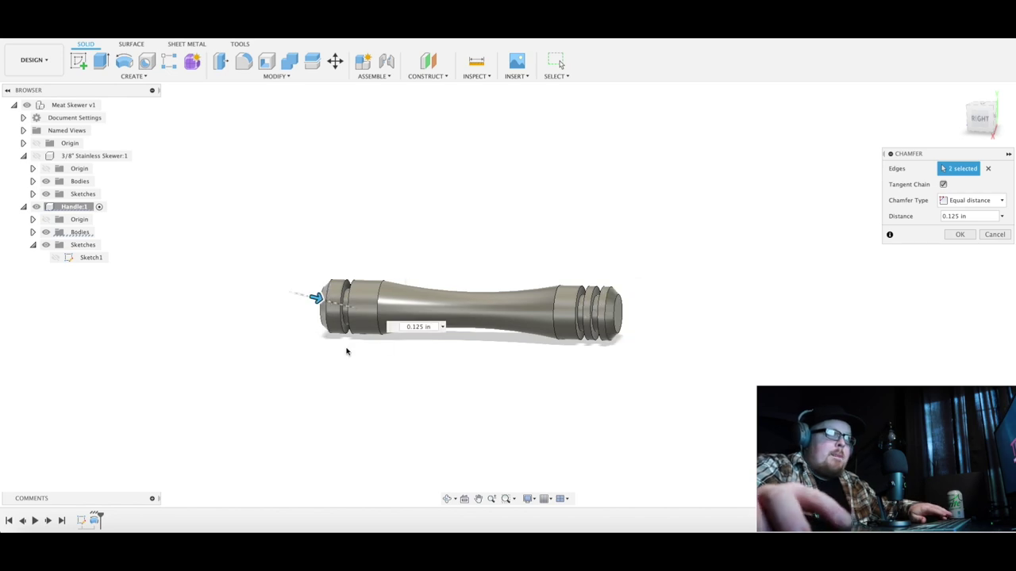
pyautogui.keyDown('shift'); pyautogui.moveTo(482, 377); pyautogui.dragTo(503, 384, button='middle'); pyautogui.keyUp('shift')
pyautogui.scroll(4, 405, 293)
pyautogui.moveTo(405, 293); pyautogui.dragTo(330, 224, button='middle')
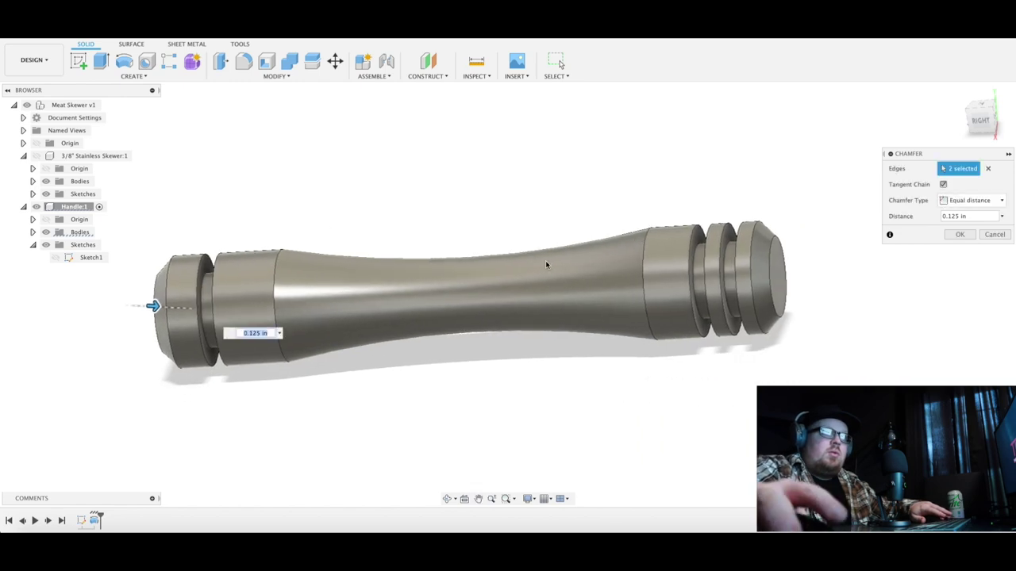
pyautogui.click(957, 235)
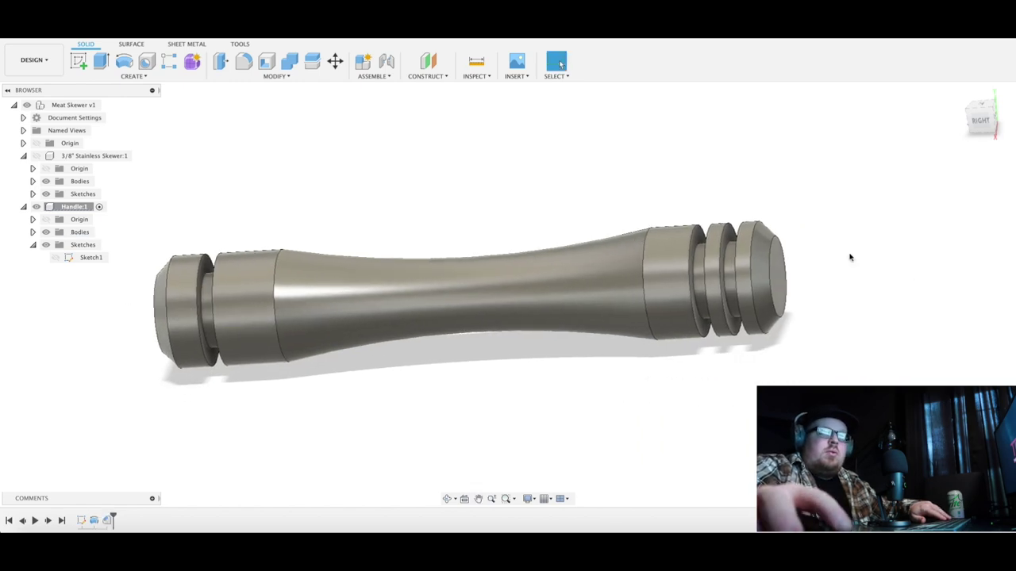
# Apply a 0.030 in chamfer to two left-end edges and four right-end groove edges
pyautogui.click(141, 78)
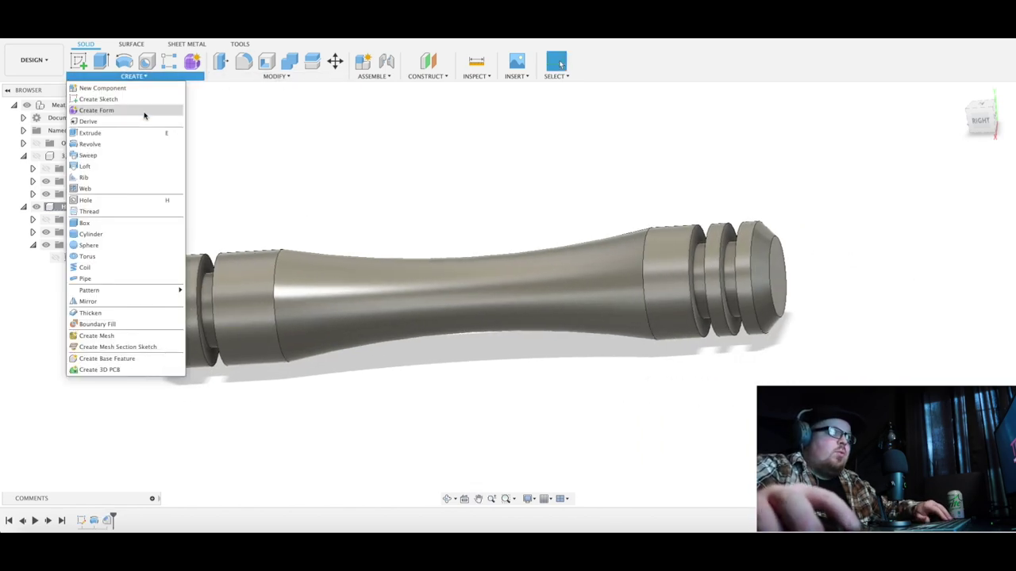
pyautogui.click(273, 76)
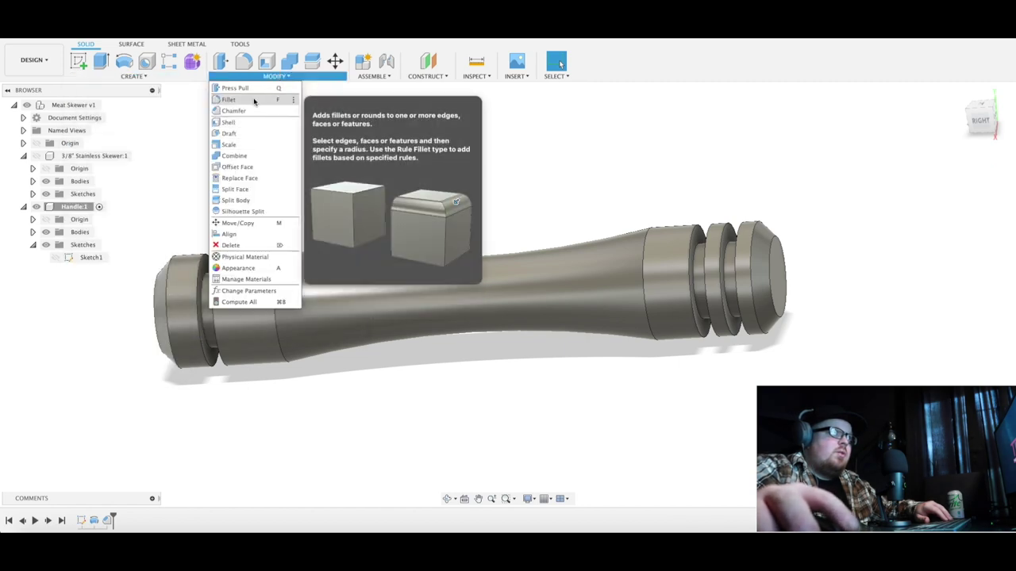
pyautogui.click(253, 110)
pyautogui.click(204, 262)
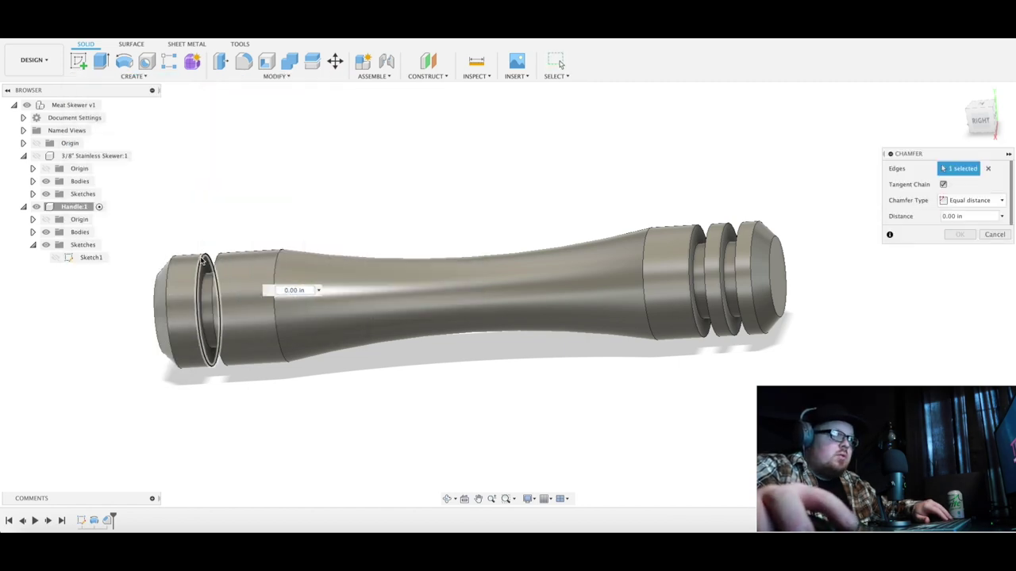
pyautogui.click(222, 258)
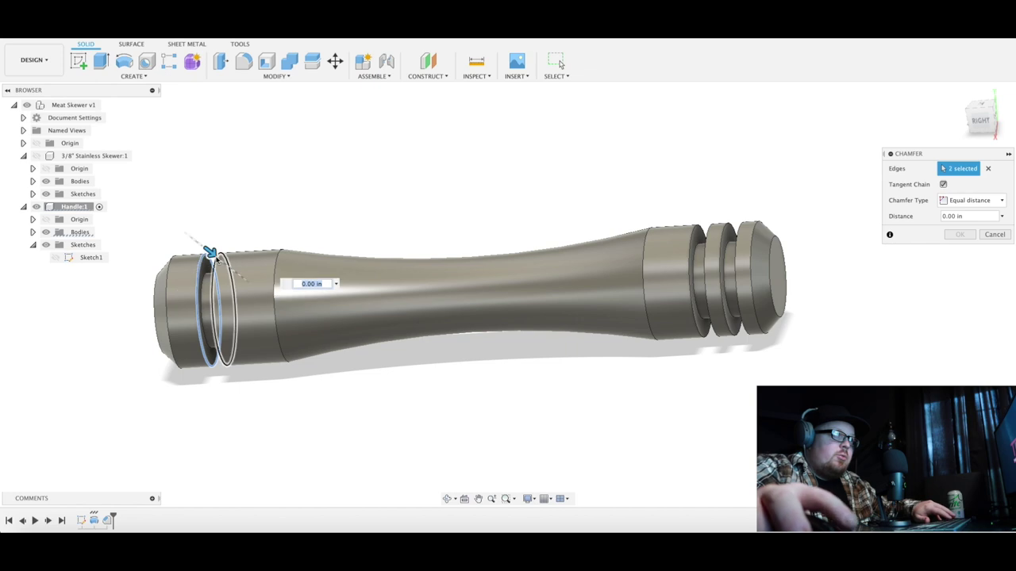
pyautogui.click(698, 249)
pyautogui.click(709, 235)
pyautogui.click(727, 230)
pyautogui.click(744, 227)
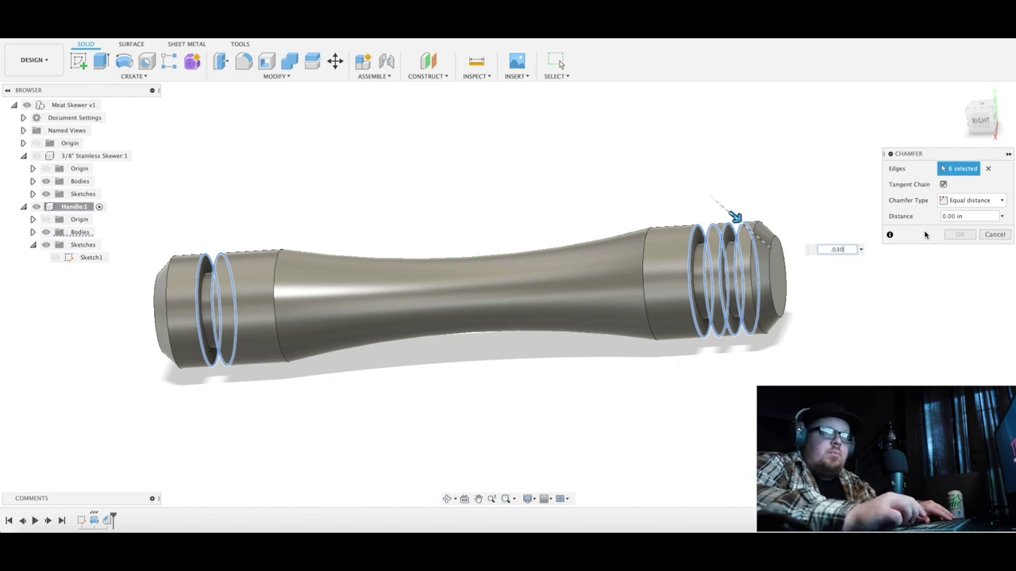
pyautogui.press('Return')
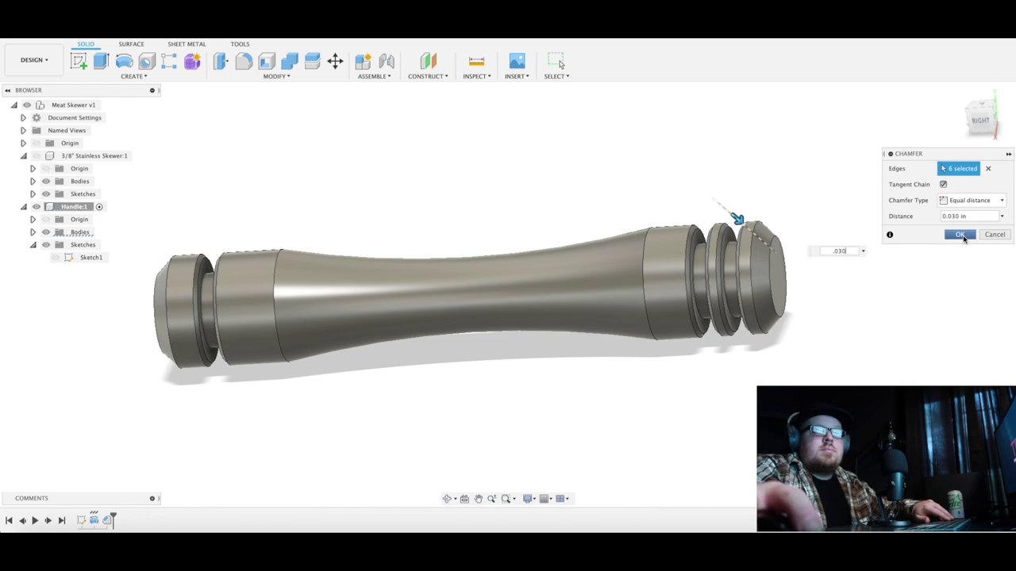
pyautogui.click(960, 235)
pyautogui.scroll(-3, 719, 330)
pyautogui.moveTo(719, 330)
pyautogui.keyDown('shift'); pyautogui.mouseDown(button='middle')
pyautogui.moveTo(755, 365)
pyautogui.moveTo(744, 387)
pyautogui.moveTo(572, 376)
pyautogui.moveTo(716, 366)
pyautogui.moveTo(702, 367)
pyautogui.moveTo(687, 325)
pyautogui.moveTo(398, 297)
pyautogui.mouseUp(button='middle'); pyautogui.keyUp('shift')
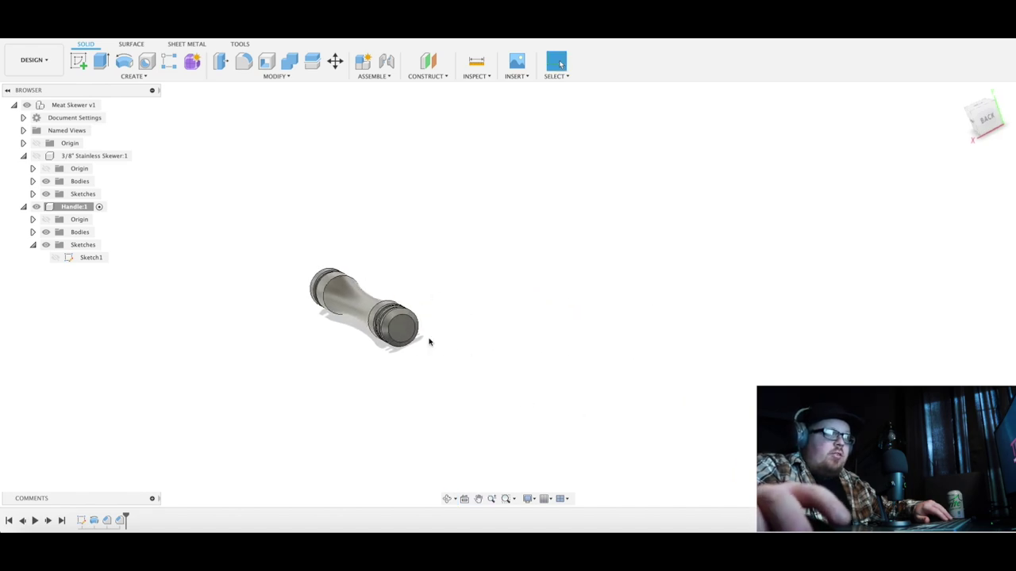
# Sketch a 0.375 in diameter centre circle on the handle's grooved end face
pyautogui.click(143, 77)
pyautogui.click(268, 227)
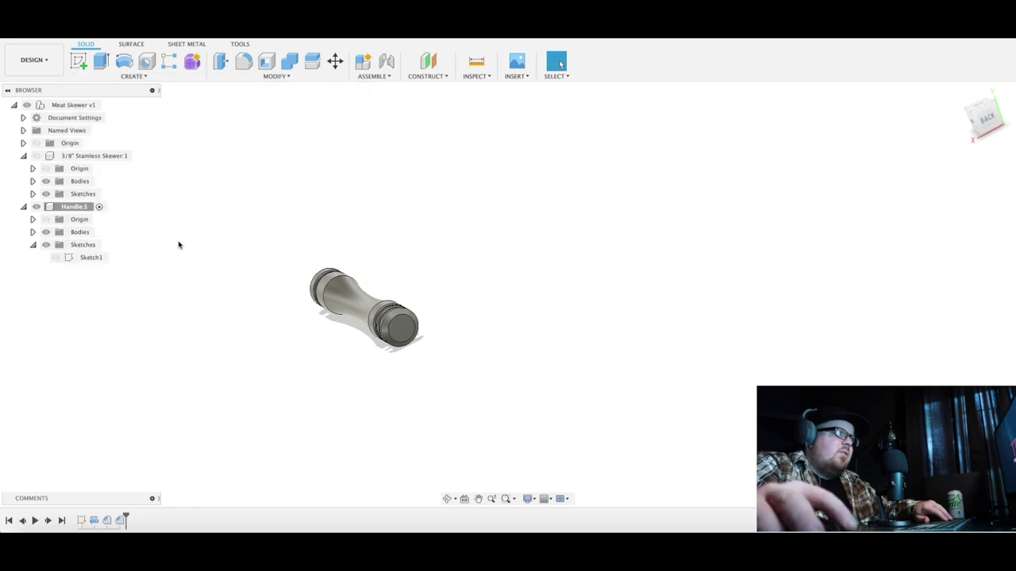
pyautogui.click(136, 77)
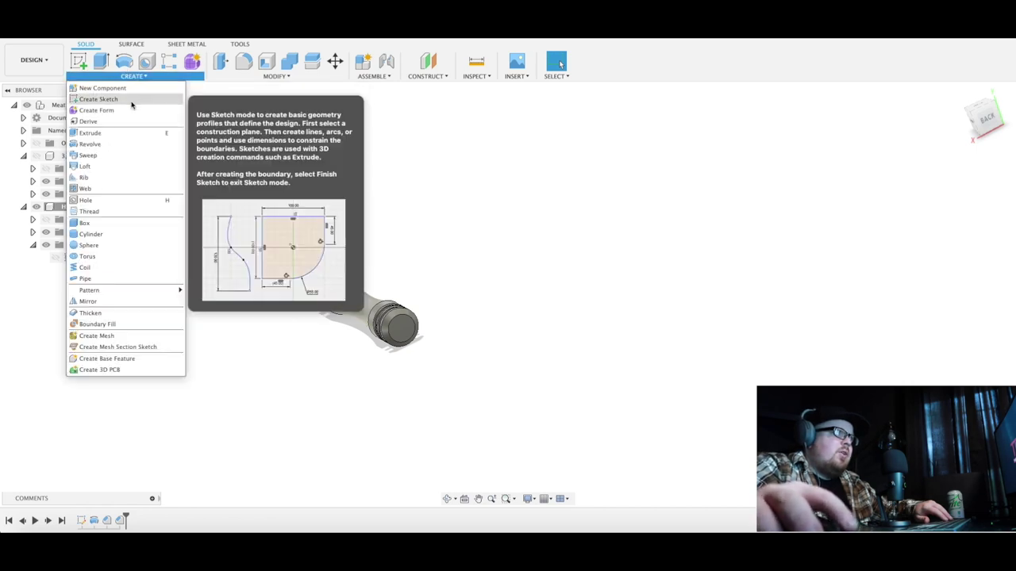
pyautogui.click(98, 100)
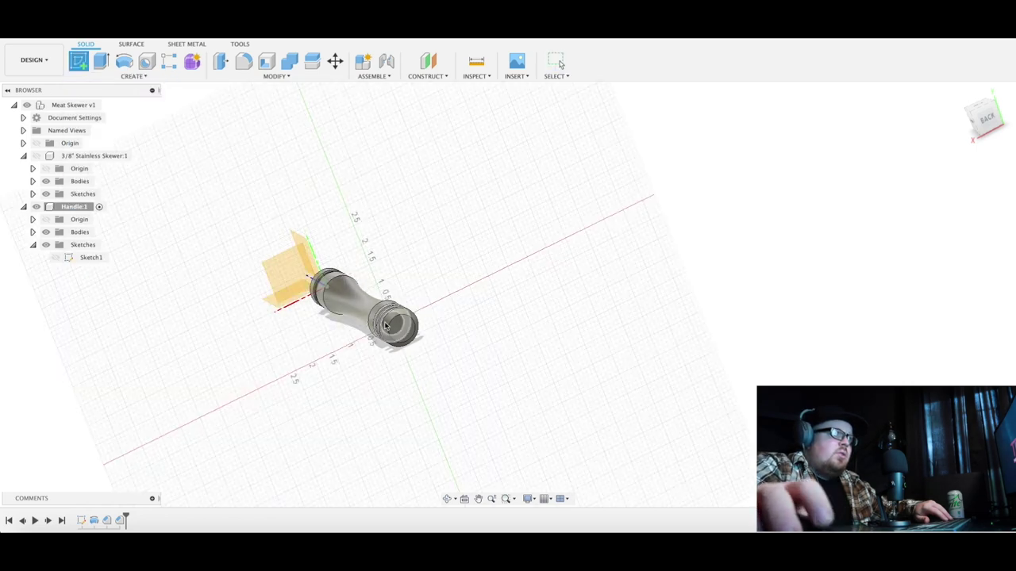
pyautogui.click(433, 289)
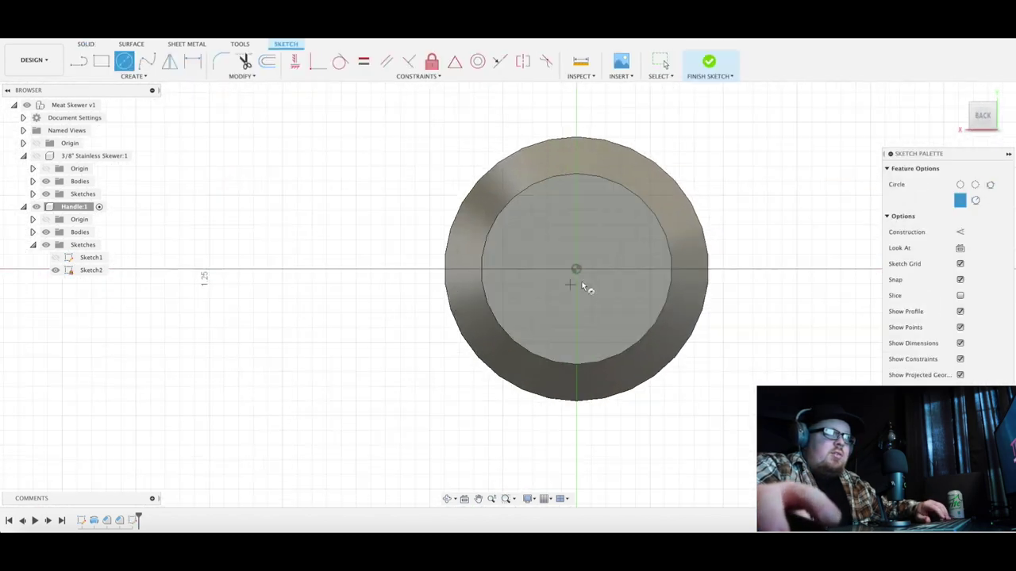
pyautogui.click(576, 267)
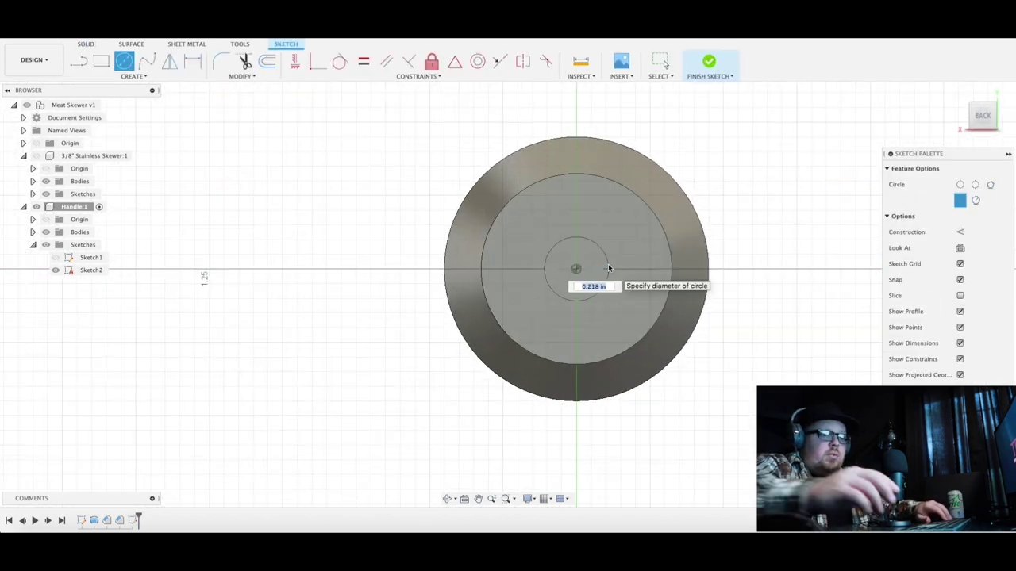
pyautogui.press('Return')
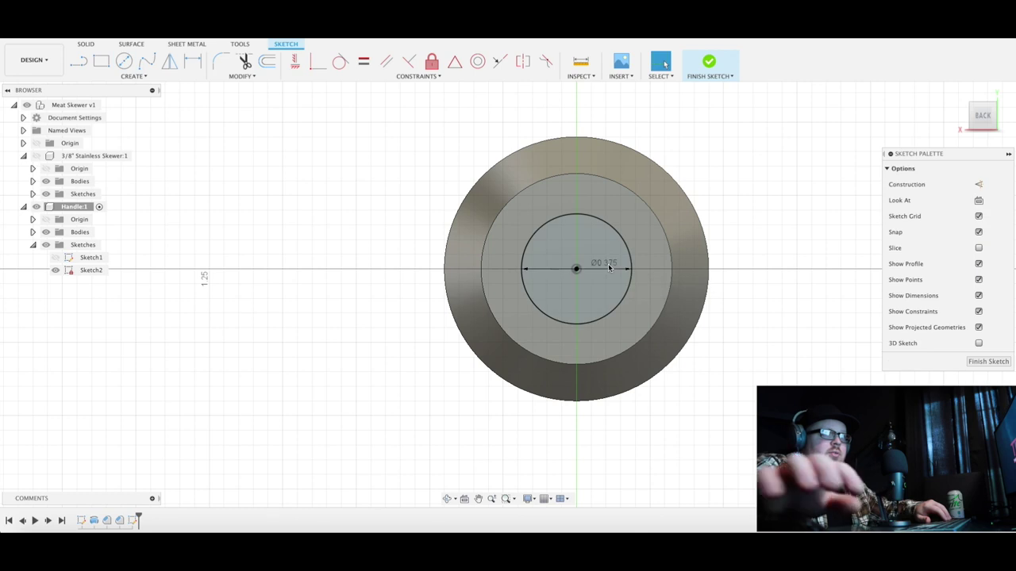
pyautogui.scroll(-2, 608, 268)
pyautogui.click(988, 362)
# Press Pull the circle profile as a 1.5 in deep cut into the handle
pyautogui.keyDown('shift'); pyautogui.moveTo(832, 344); pyautogui.dragTo(389, 333, button='middle'); pyautogui.keyUp('shift')
pyautogui.click(276, 76)
pyautogui.click(238, 88)
pyautogui.scroll(2, 490, 294)
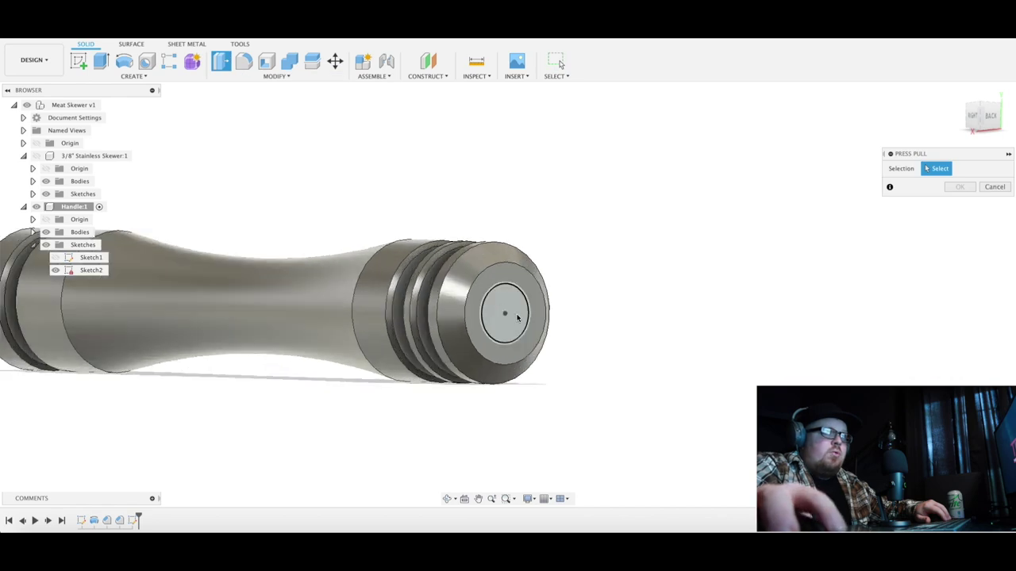
pyautogui.click(496, 303)
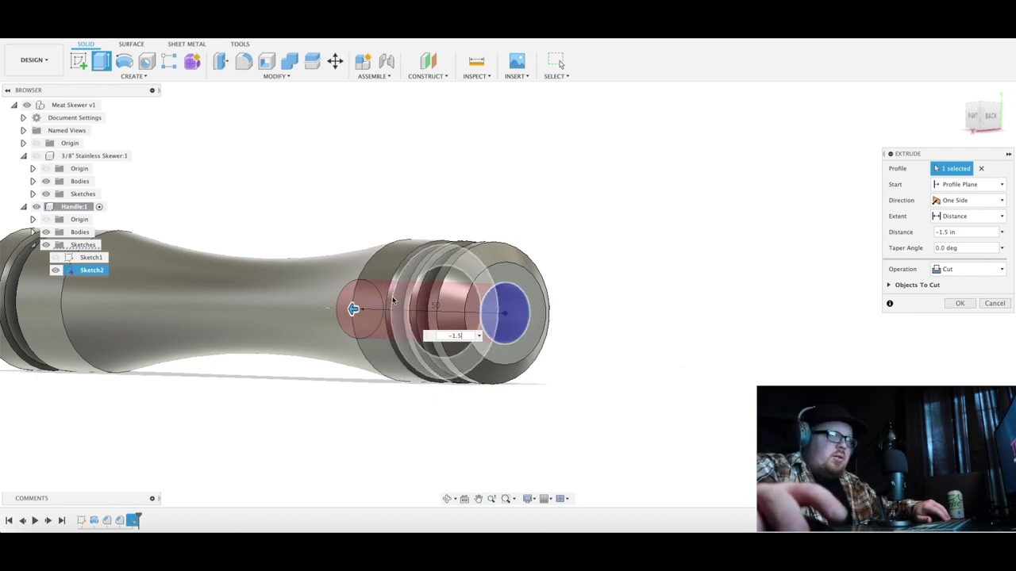
pyautogui.click(961, 303)
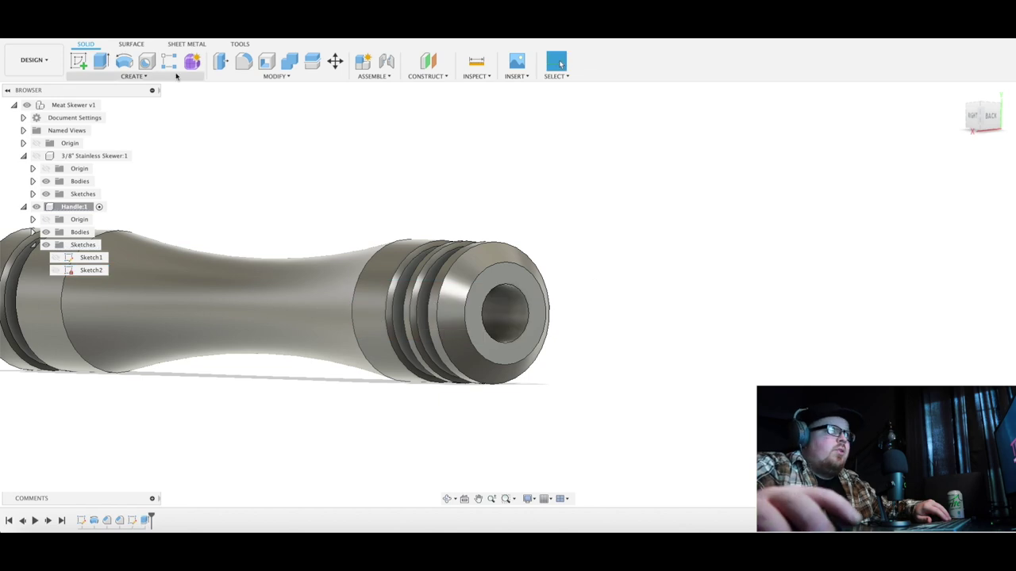
# Thread the hole's inner face with ANSI 3/8-16 UNC, class 3B, right hand
pyautogui.click(127, 79)
pyautogui.click(120, 215)
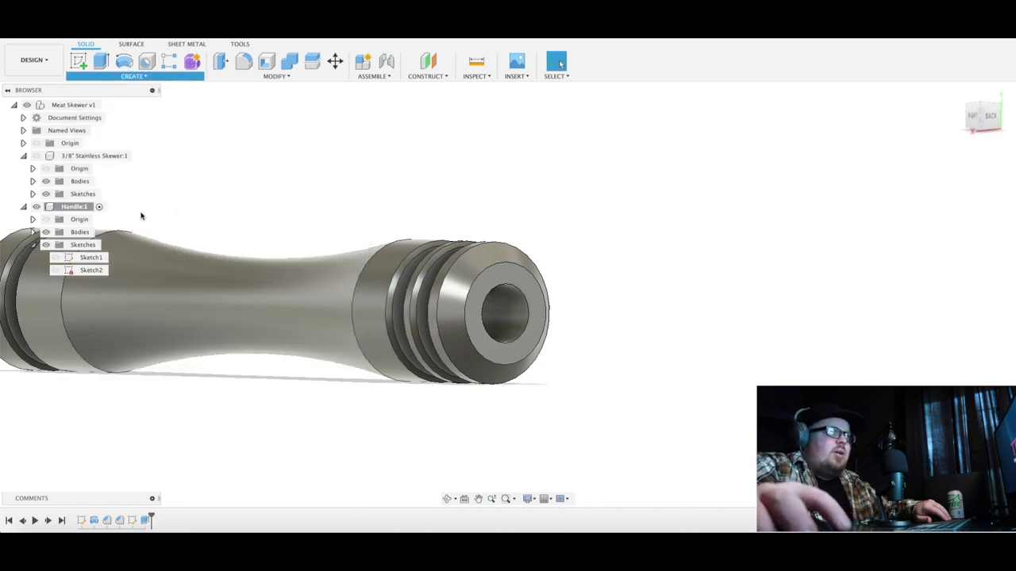
pyautogui.click(500, 313)
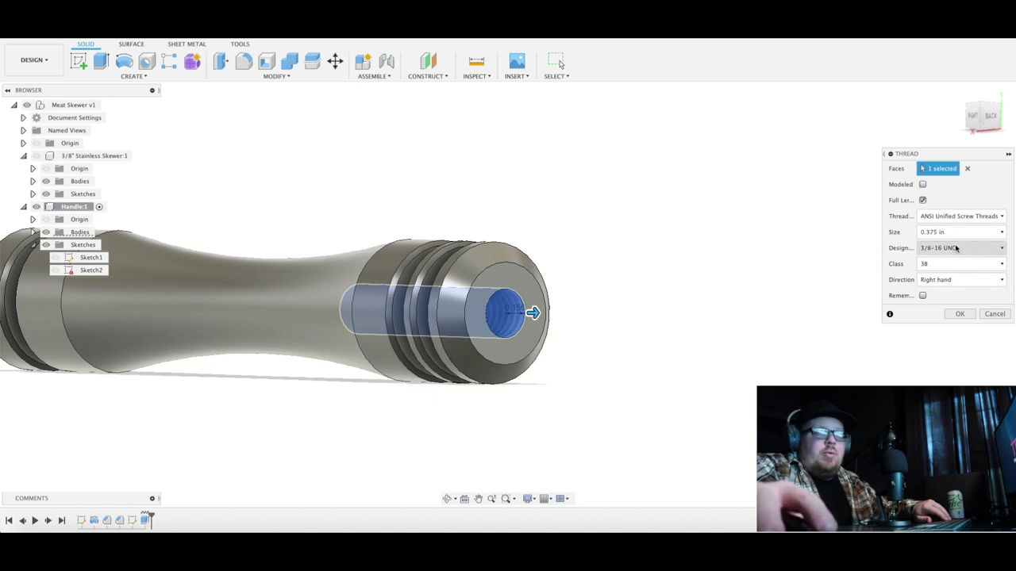
pyautogui.click(960, 315)
pyautogui.scroll(-5, 649, 361)
pyautogui.keyDown('shift'); pyautogui.moveTo(596, 378); pyautogui.dragTo(587, 387, button='middle'); pyautogui.keyUp('shift')
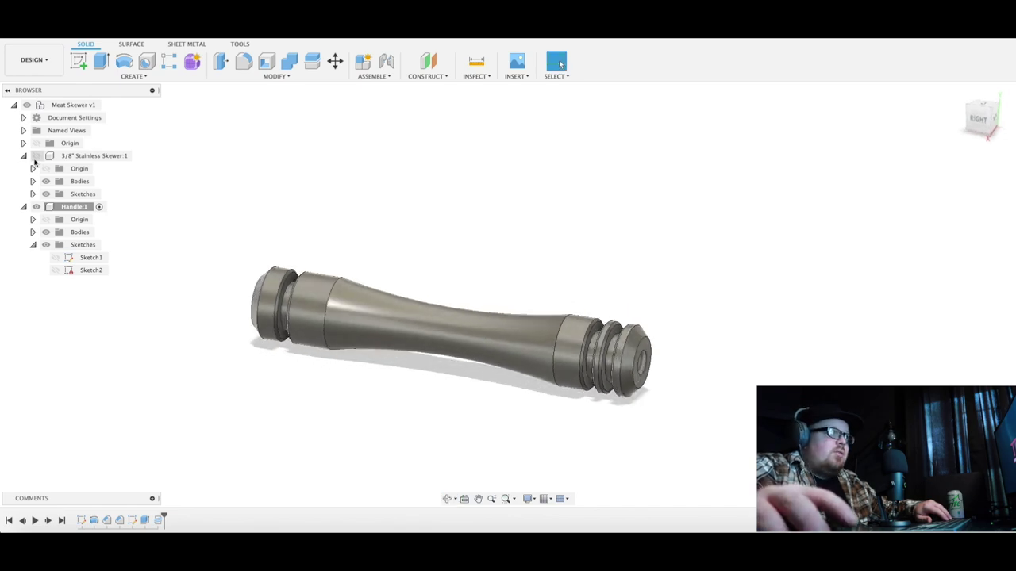
pyautogui.click(35, 156)
# Move the skewer rod below the handle and pick its threaded end face as align source
pyautogui.scroll(-4, 385, 241)
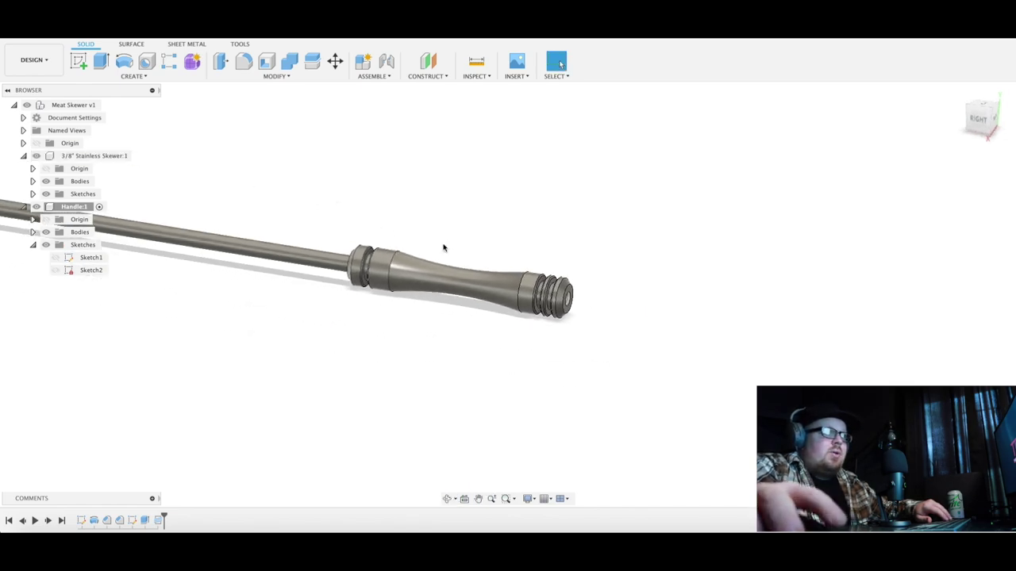
pyautogui.moveTo(230, 252); pyautogui.dragTo(477, 409)
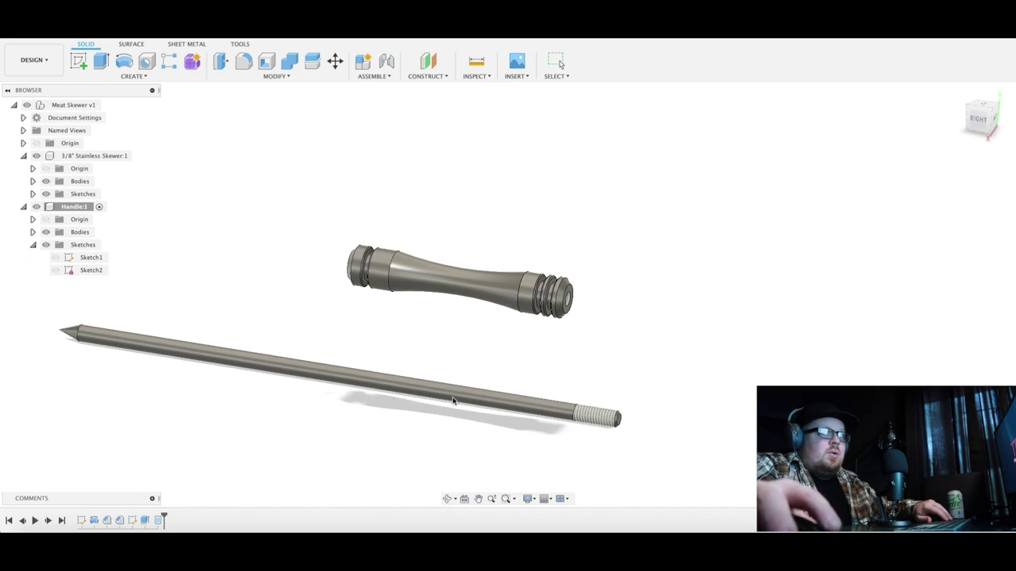
pyautogui.click(275, 76)
pyautogui.click(252, 238)
pyautogui.keyDown('shift'); pyautogui.moveTo(253, 240); pyautogui.dragTo(612, 392, button='middle'); pyautogui.keyUp('shift')
pyautogui.scroll(5, 585, 445)
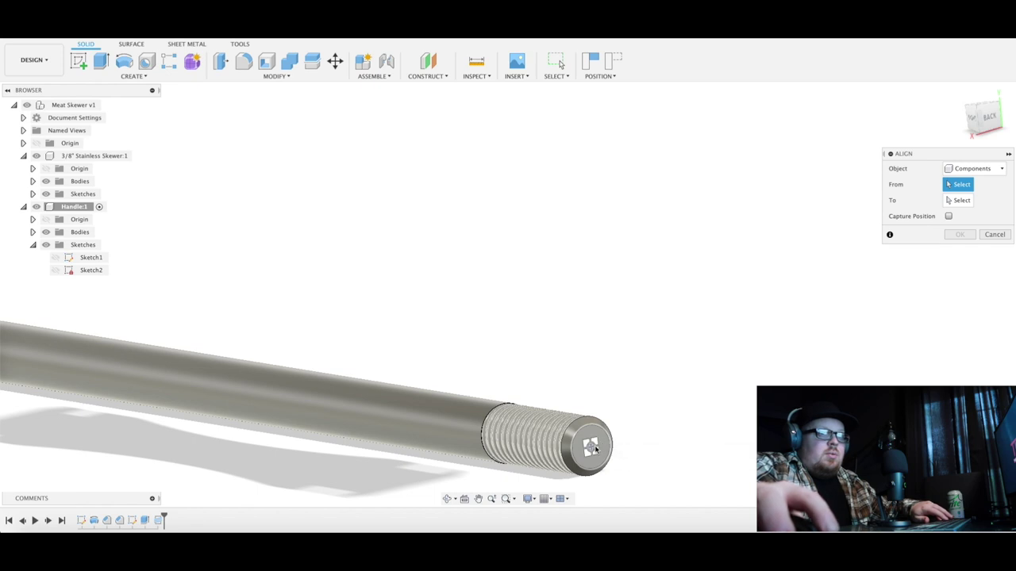
pyautogui.click(596, 449)
pyautogui.scroll(-5, 596, 449)
pyautogui.scroll(5, 551, 286)
pyautogui.keyDown('shift'); pyautogui.moveTo(595, 299); pyautogui.dragTo(571, 295, button='middle'); pyautogui.keyUp('shift')
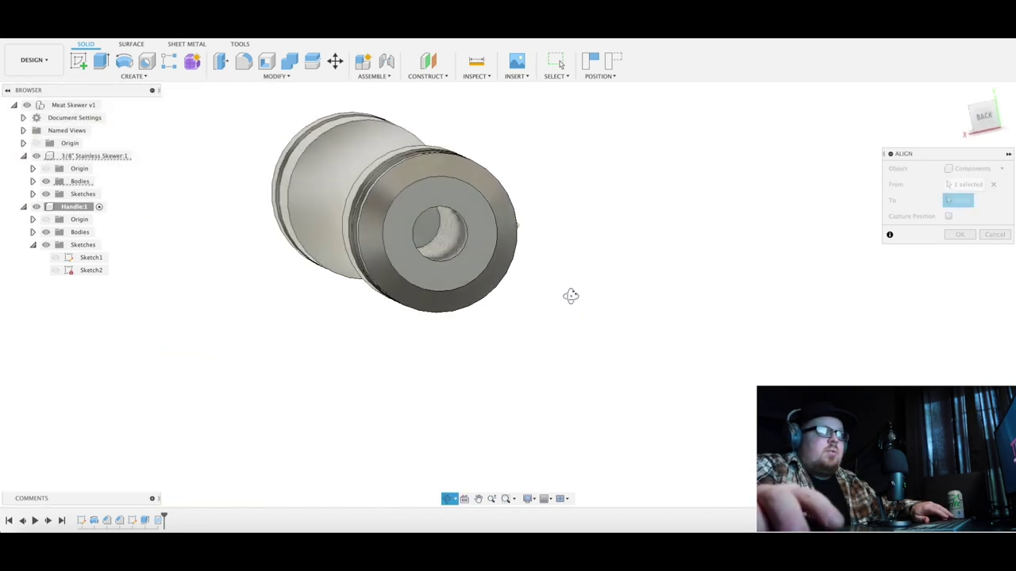
# Align the rod to the handle bore's centre, flipped so it extends outward
pyautogui.click(423, 228)
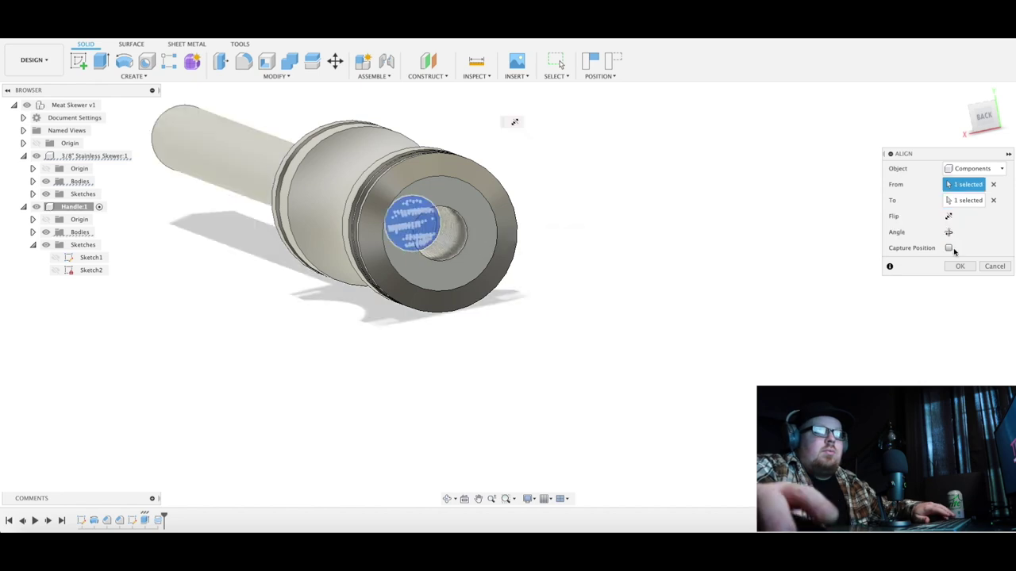
pyautogui.scroll(-5, 560, 198)
pyautogui.click(949, 216)
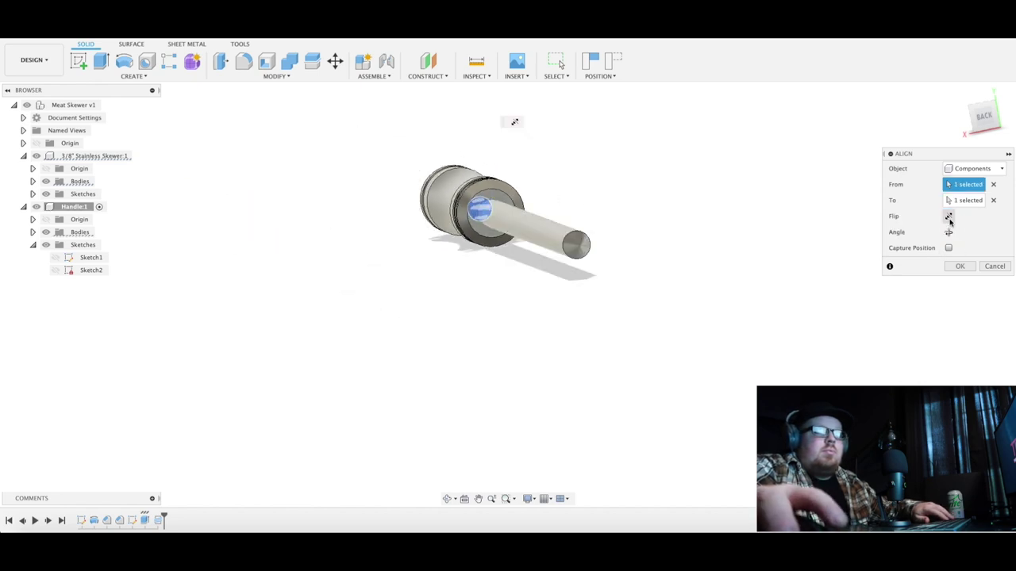
pyautogui.keyDown('shift'); pyautogui.moveTo(537, 290); pyautogui.dragTo(515, 294, button='middle'); pyautogui.keyUp('shift')
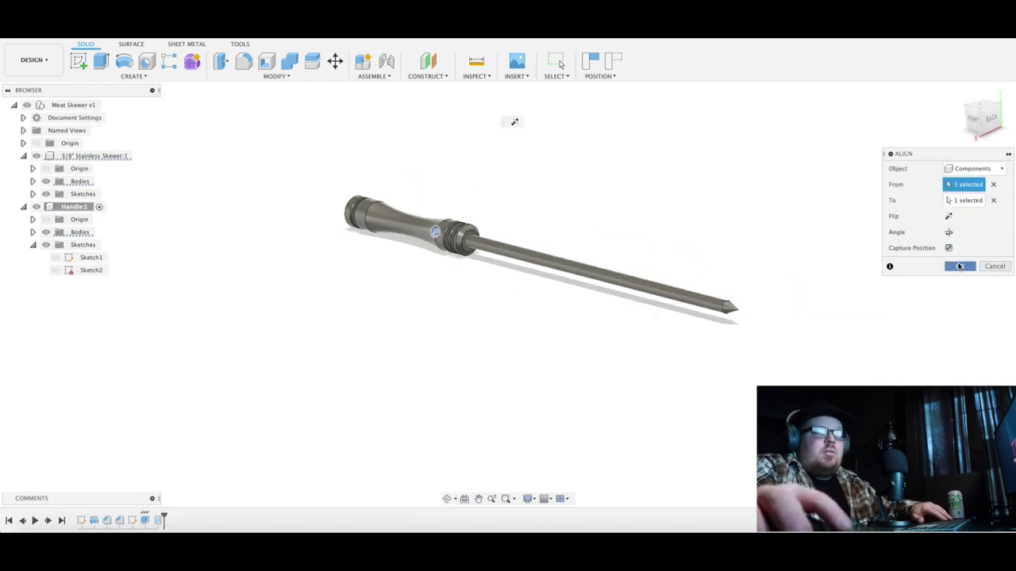
pyautogui.click(960, 267)
pyautogui.keyDown('shift'); pyautogui.moveTo(564, 277); pyautogui.dragTo(480, 306, button='middle'); pyautogui.keyUp('shift')
pyautogui.scroll(3, 576, 284)
pyautogui.scroll(-2, 580, 283)
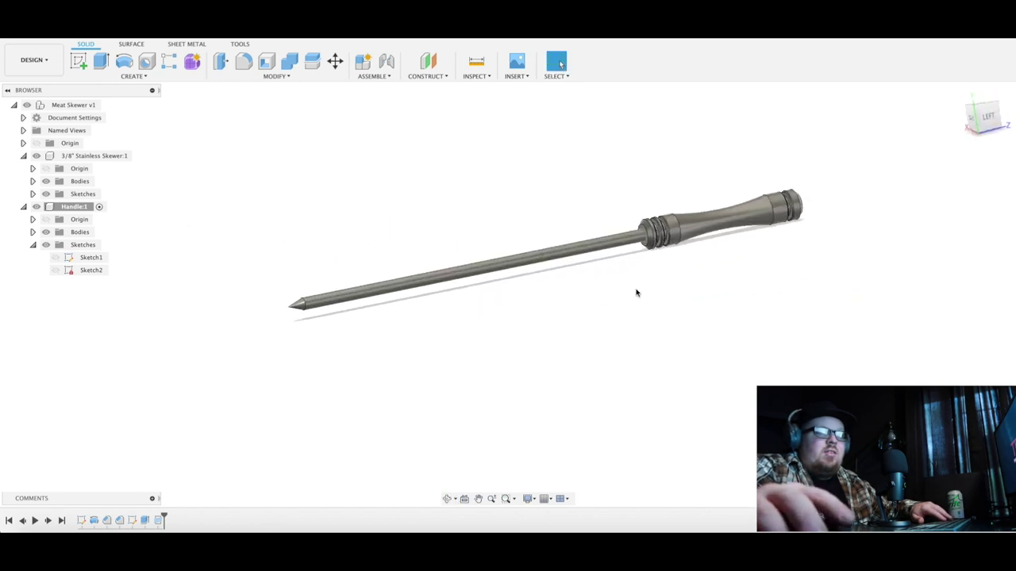
pyautogui.moveTo(664, 292); pyautogui.dragTo(547, 304, button='middle')
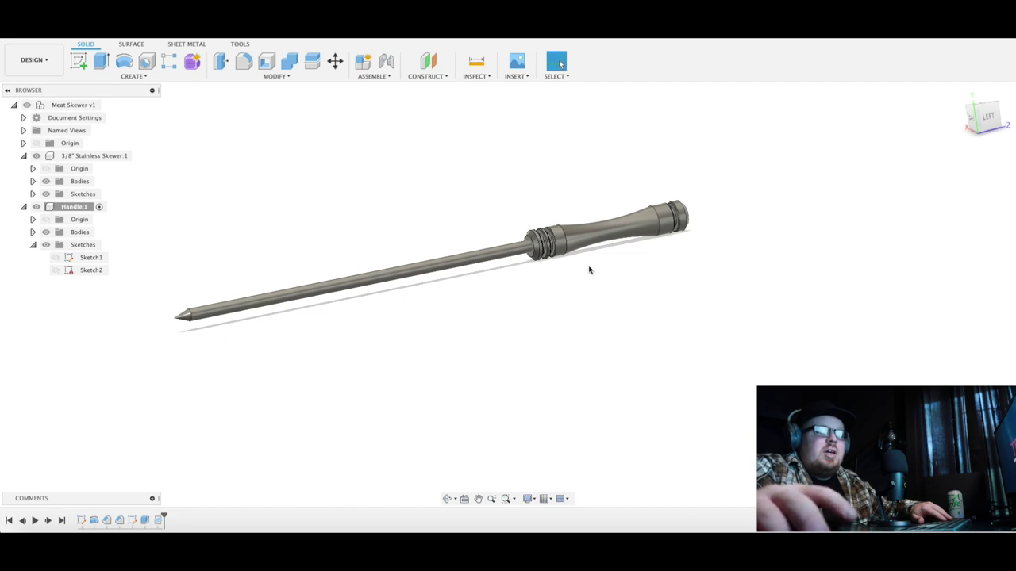
pyautogui.scroll(-2, 627, 262)
pyautogui.moveTo(651, 265)
pyautogui.keyDown('shift'); pyautogui.mouseDown(button='middle')
pyautogui.moveTo(599, 279)
pyautogui.moveTo(601, 288)
pyautogui.moveTo(637, 269)
pyautogui.mouseUp(button='middle'); pyautogui.keyUp('shift')
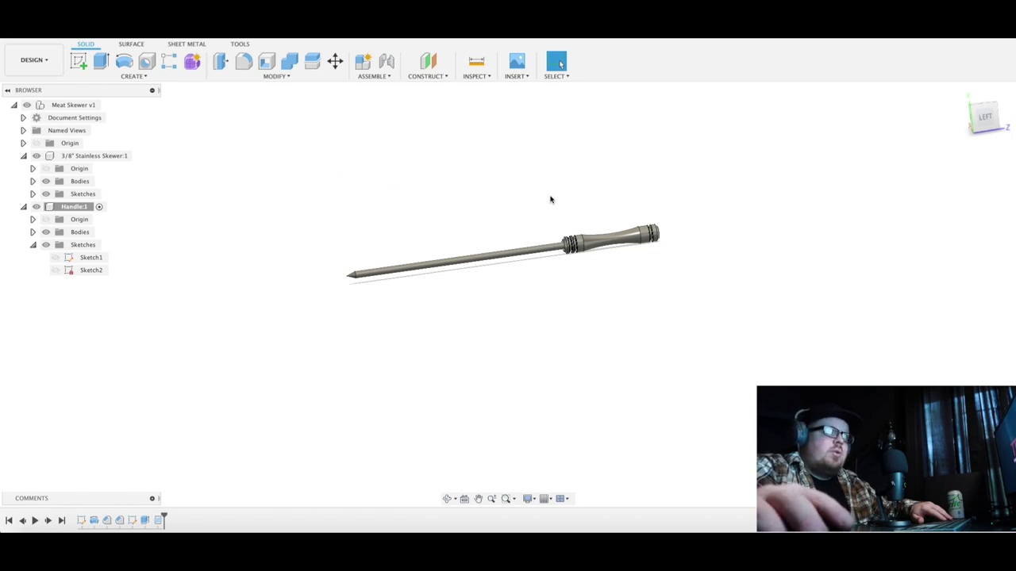
pyautogui.scroll(2, 535, 202)
pyautogui.keyDown('shift'); pyautogui.moveTo(711, 258); pyautogui.dragTo(397, 301, button='middle'); pyautogui.keyUp('shift')
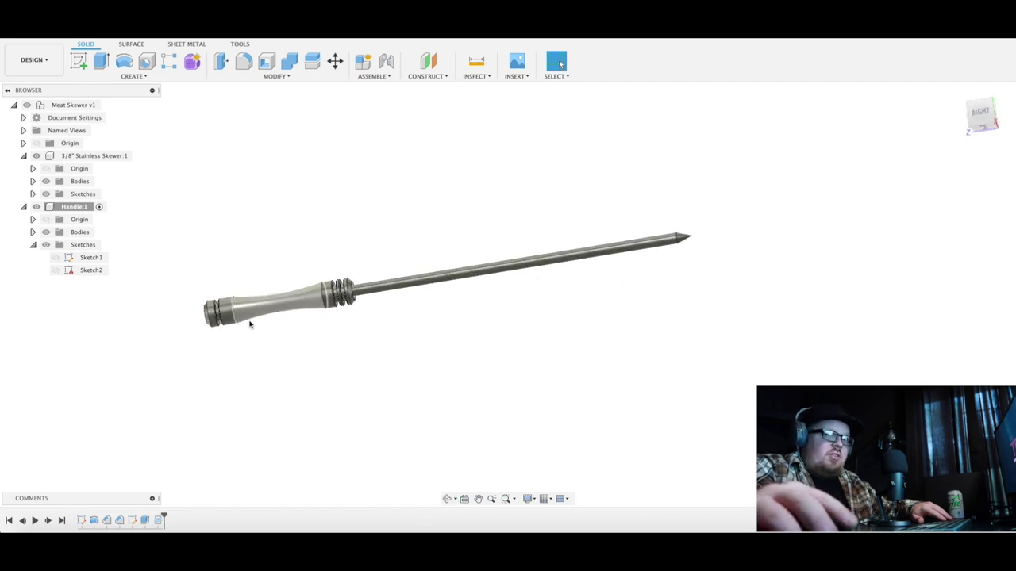
pyautogui.scroll(2, 309, 320)
pyautogui.scroll(-1, 309, 319)
pyautogui.moveTo(310, 319)
pyautogui.keyDown('shift'); pyautogui.mouseDown(button='middle')
pyautogui.moveTo(342, 320)
pyautogui.moveTo(320, 327)
pyautogui.mouseUp(button='middle'); pyautogui.keyUp('shift')
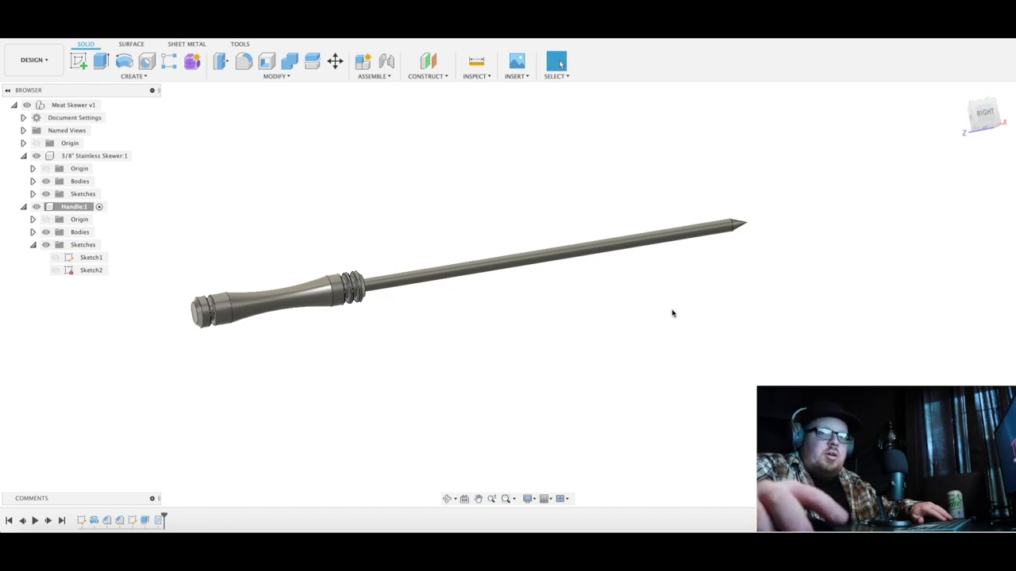
pyautogui.keyDown('shift'); pyautogui.moveTo(693, 305); pyautogui.dragTo(648, 329, button='middle'); pyautogui.keyUp('shift')
pyautogui.scroll(-3, 537, 306)
pyautogui.scroll(3, 431, 295)
pyautogui.moveTo(431, 294)
pyautogui.mouseDown(button='middle')
pyautogui.moveTo(423, 313)
pyautogui.moveTo(435, 302)
pyautogui.mouseUp(button='middle')
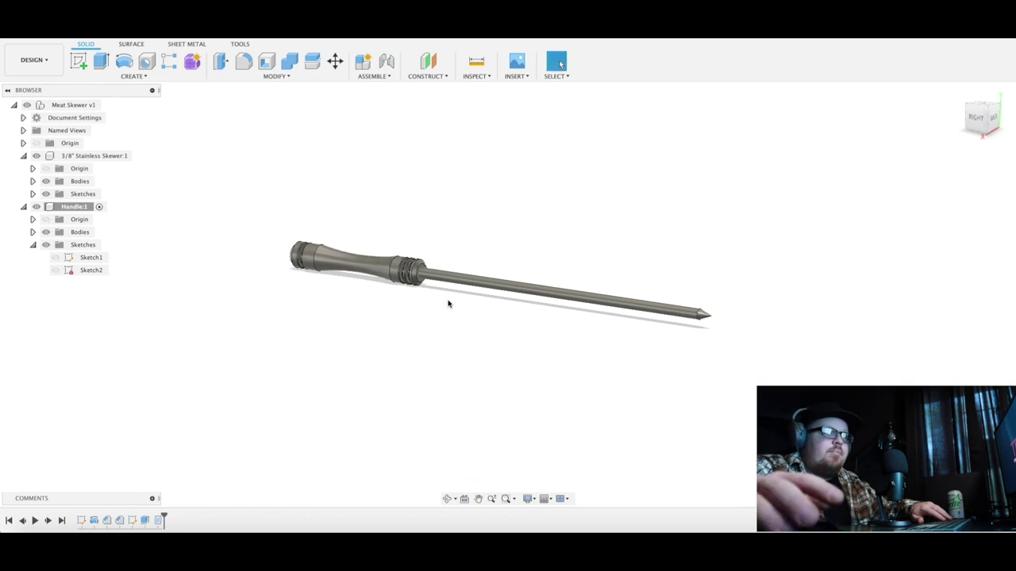